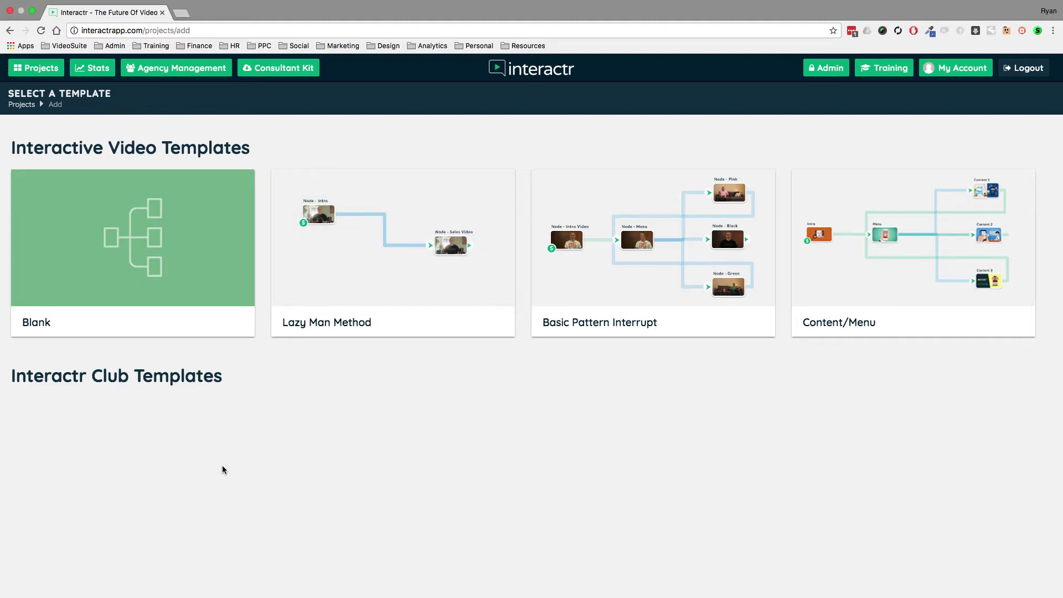
# - Create a new project named "Demo test" from the Basic Pattern Interrupt template
pyautogui.moveTo(133, 227)
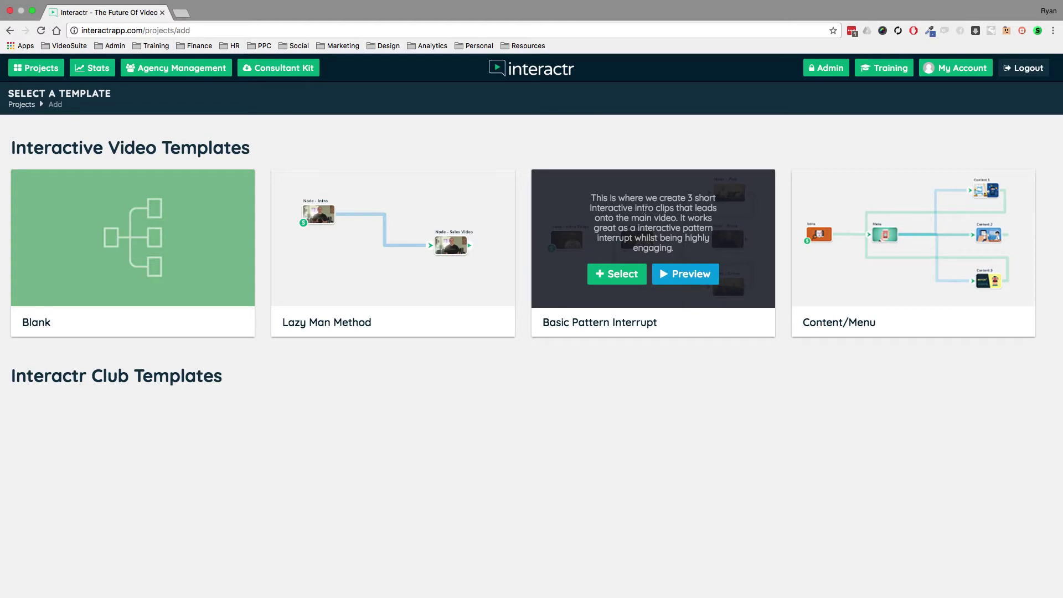
pyautogui.click(618, 276)
pyautogui.click(592, 283)
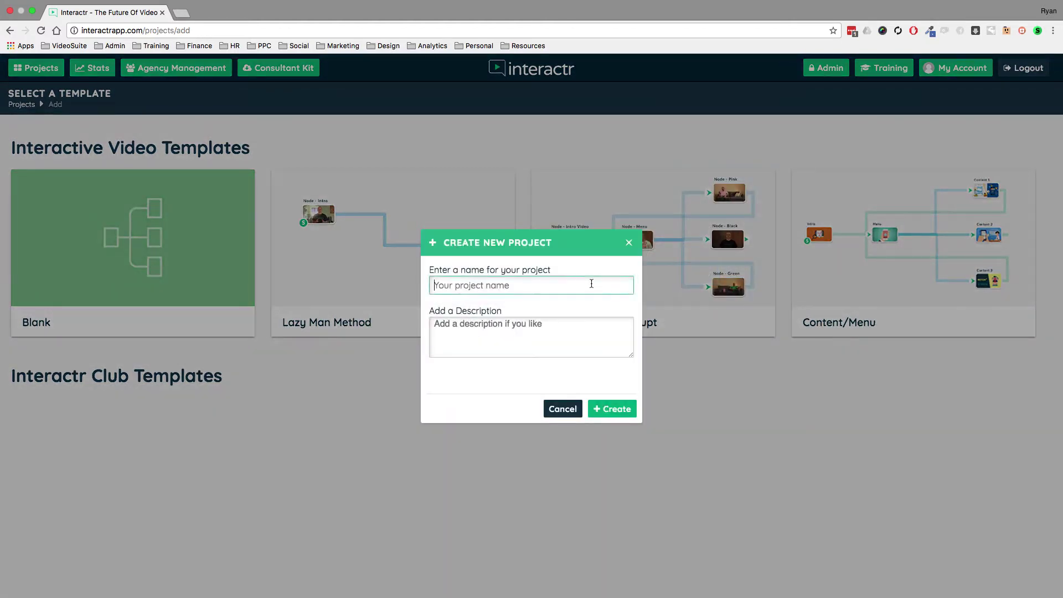
pyautogui.write('Demo test')
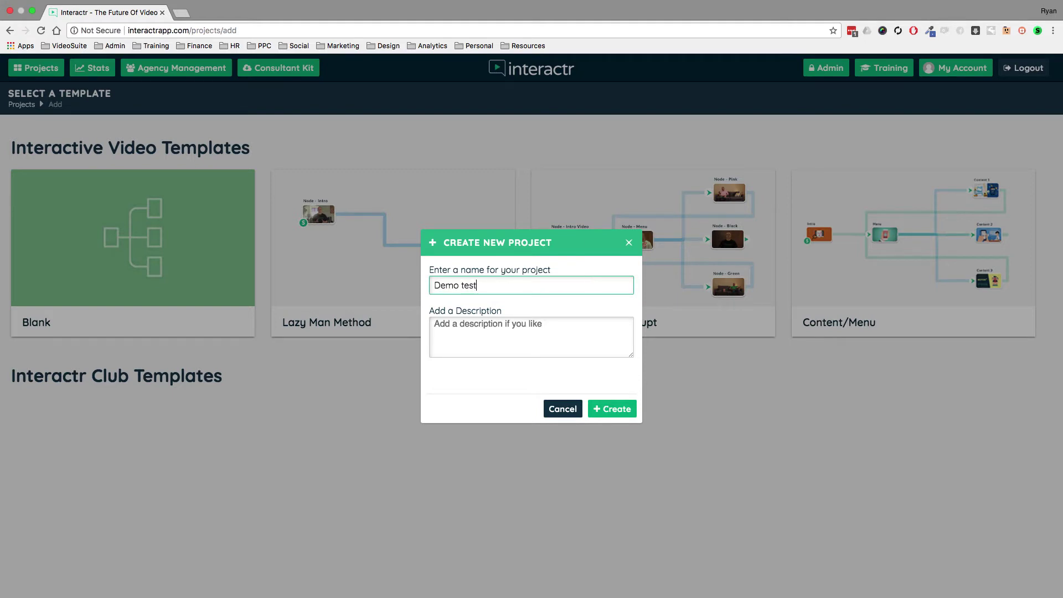
pyautogui.click(626, 409)
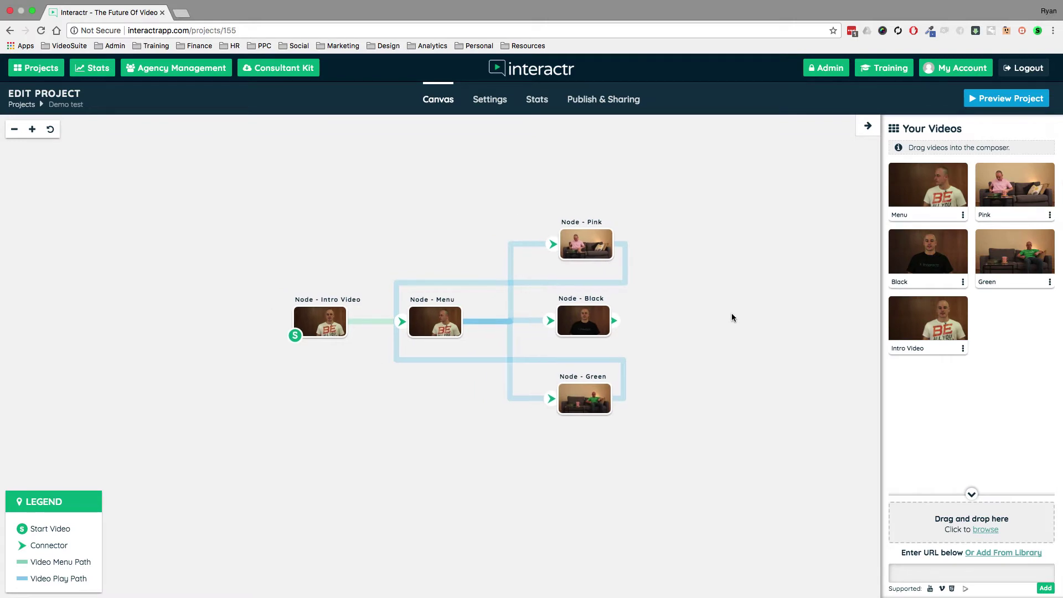
# - Examine the node layout, inspect the Intro Video's settings and its video replacement options, and close them without changing anything
pyautogui.moveTo(825, 332); pyautogui.dragTo(674, 281)
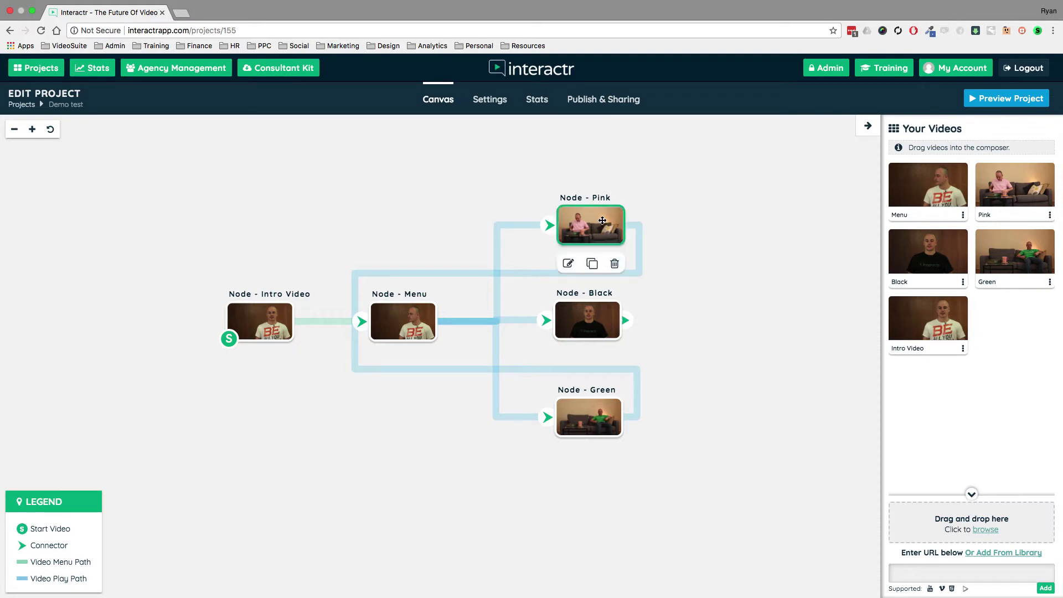
pyautogui.moveTo(585, 320)
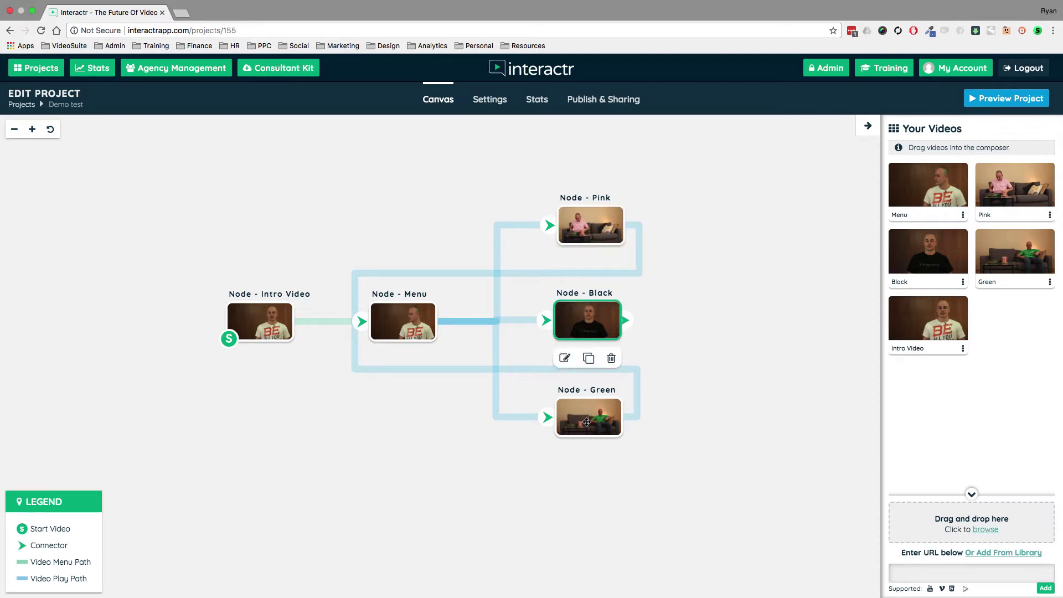
pyautogui.moveTo(271, 313)
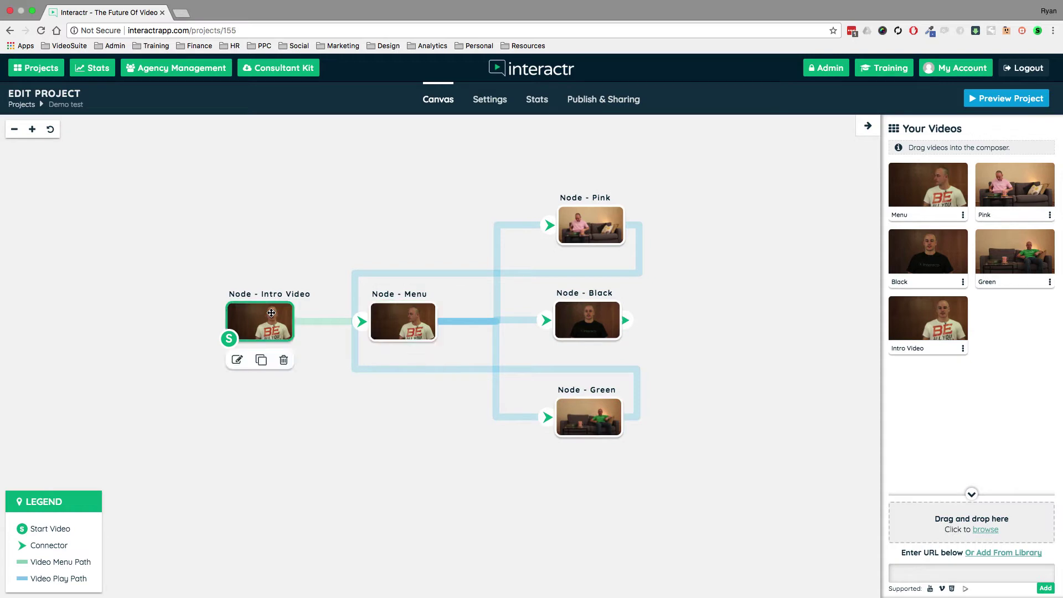
pyautogui.click(963, 350)
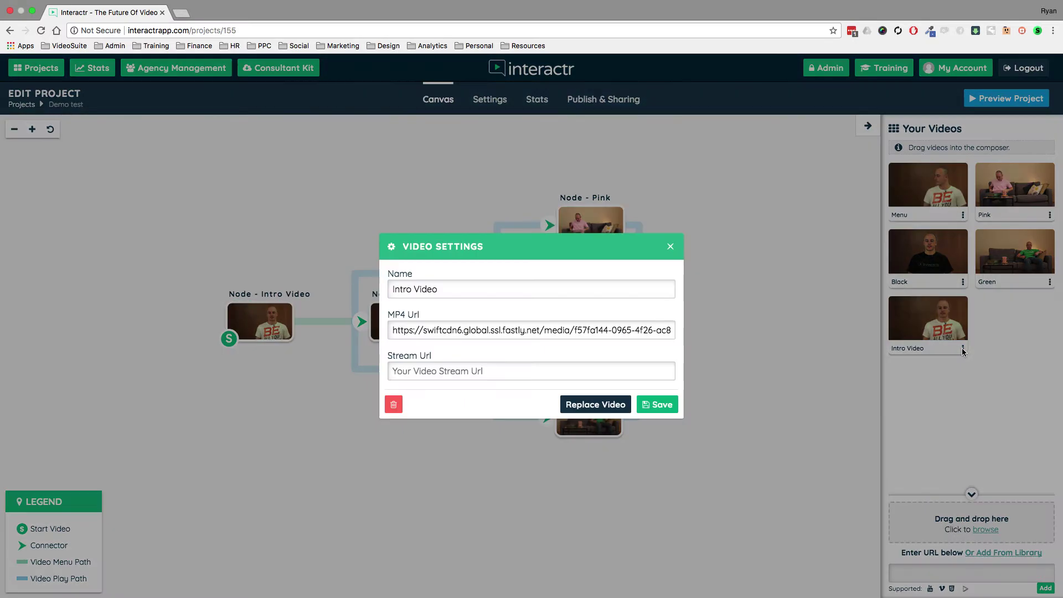
pyautogui.click(618, 405)
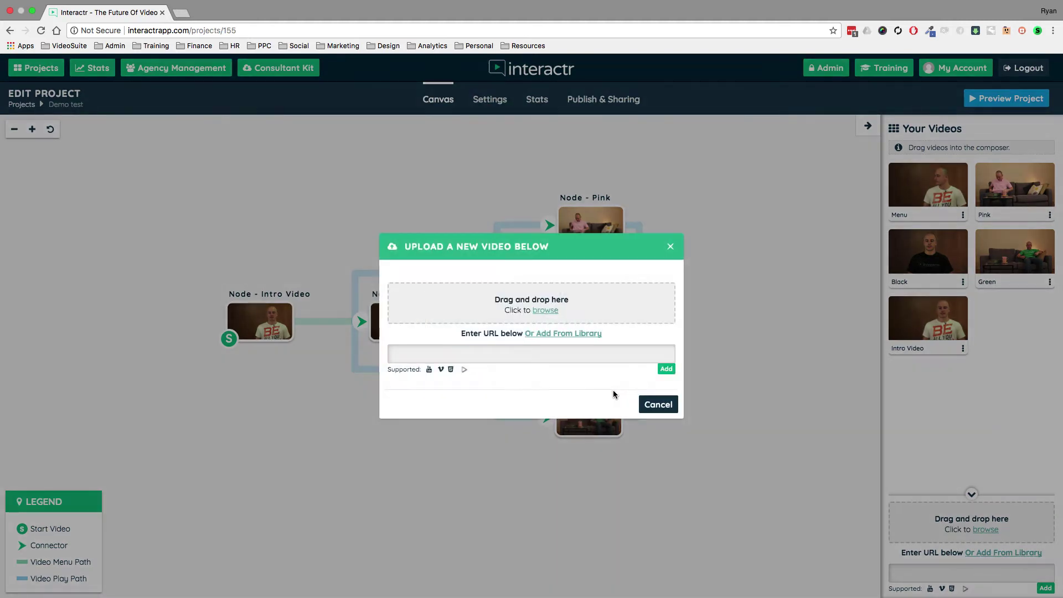
pyautogui.click(598, 357)
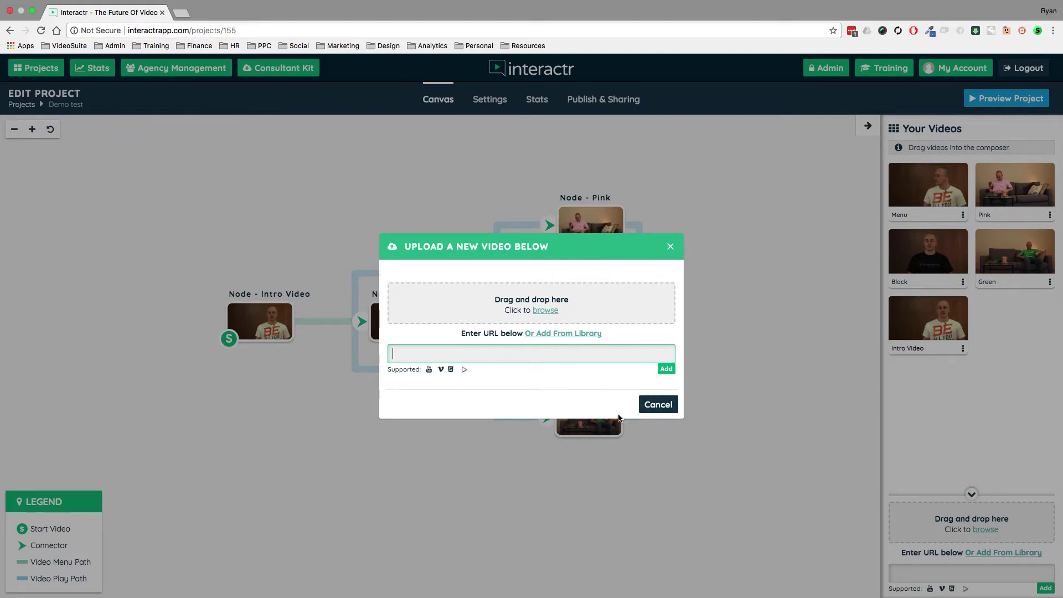
pyautogui.click(654, 410)
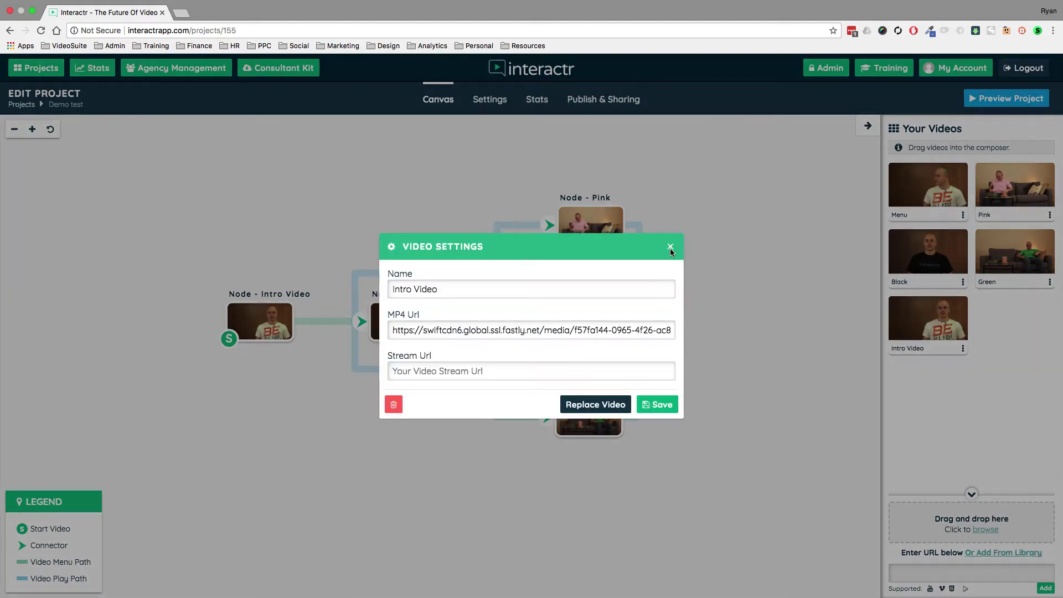
pyautogui.click(669, 247)
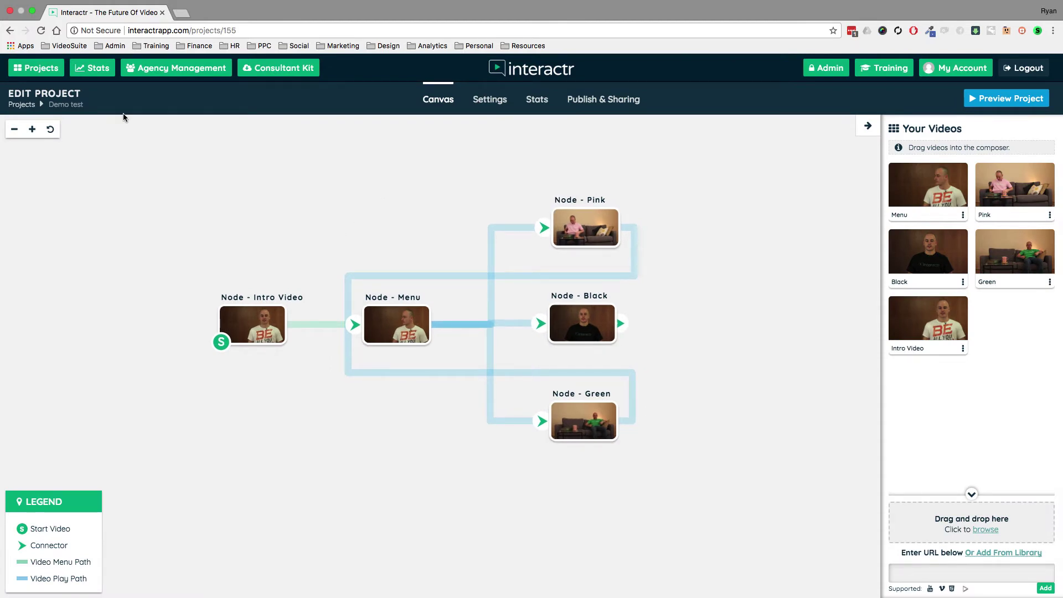
# - Return to the project list and open the FE VSL interactr project for editing
pyautogui.click(36, 68)
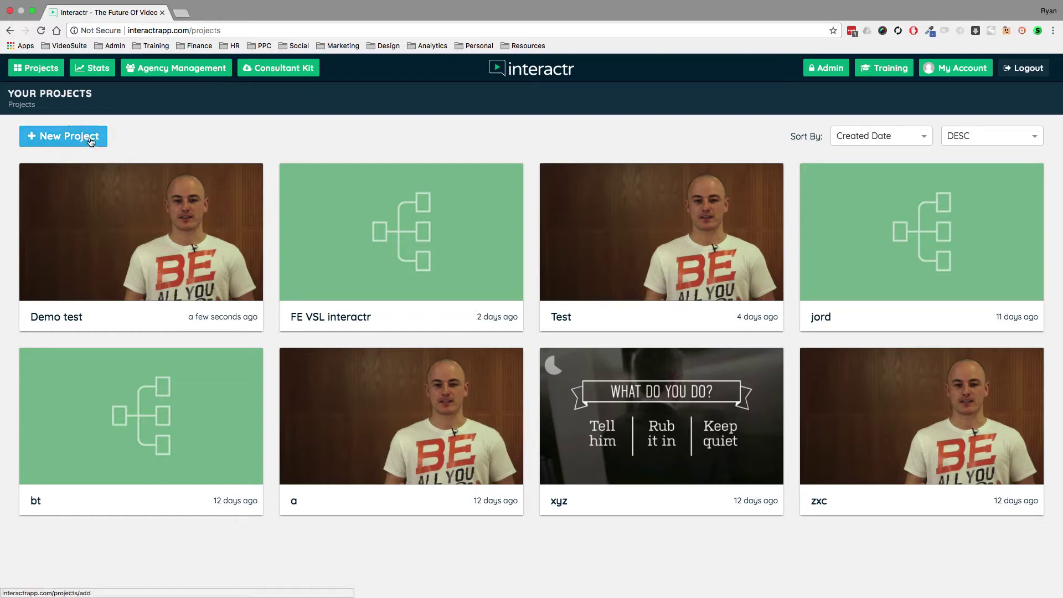
pyautogui.moveTo(339, 211)
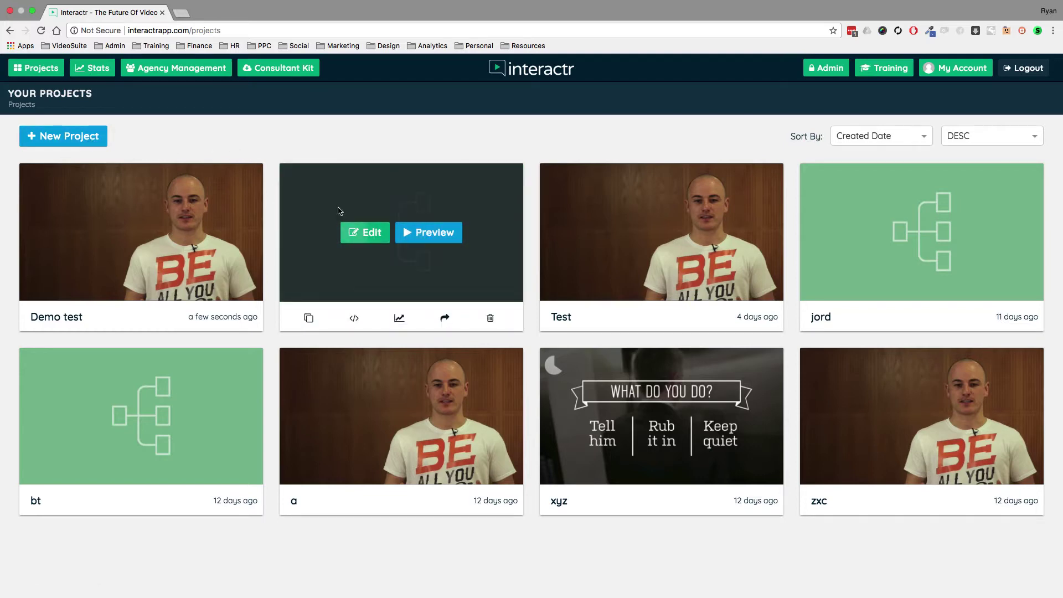
pyautogui.click(366, 233)
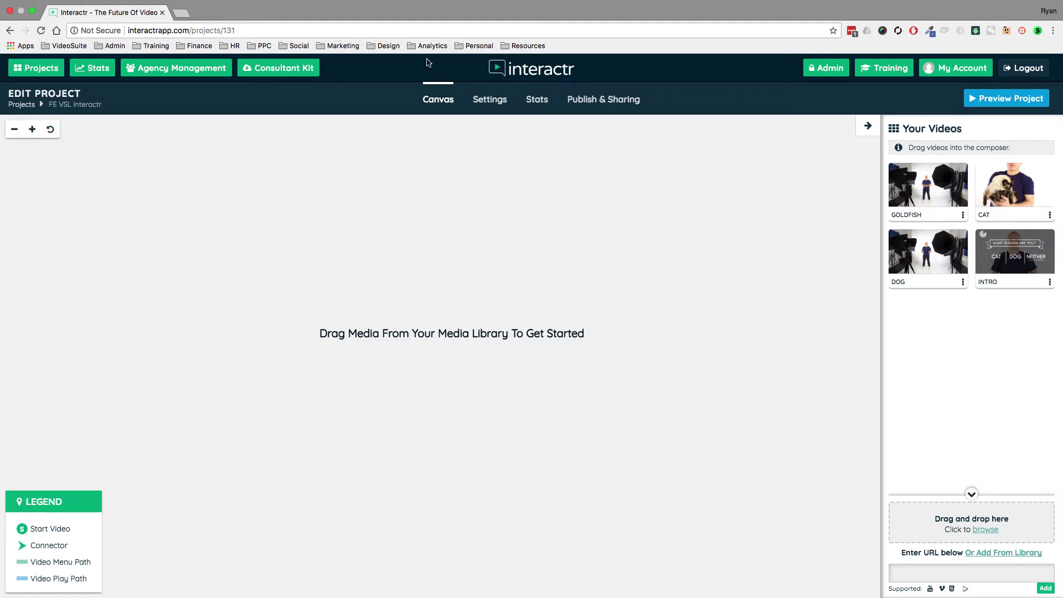
# - Open youtube.com in a new browser tab, pause the recommended 15ft Great White Shark video and copy its URL
pyautogui.click(183, 12)
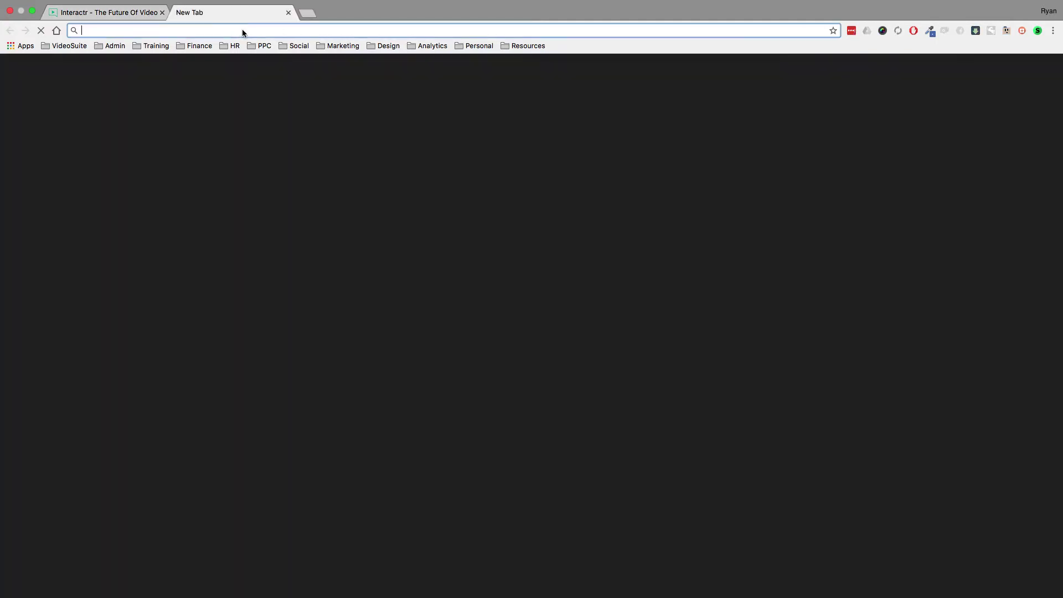
pyautogui.write('youtube.com')
pyautogui.press('Return')
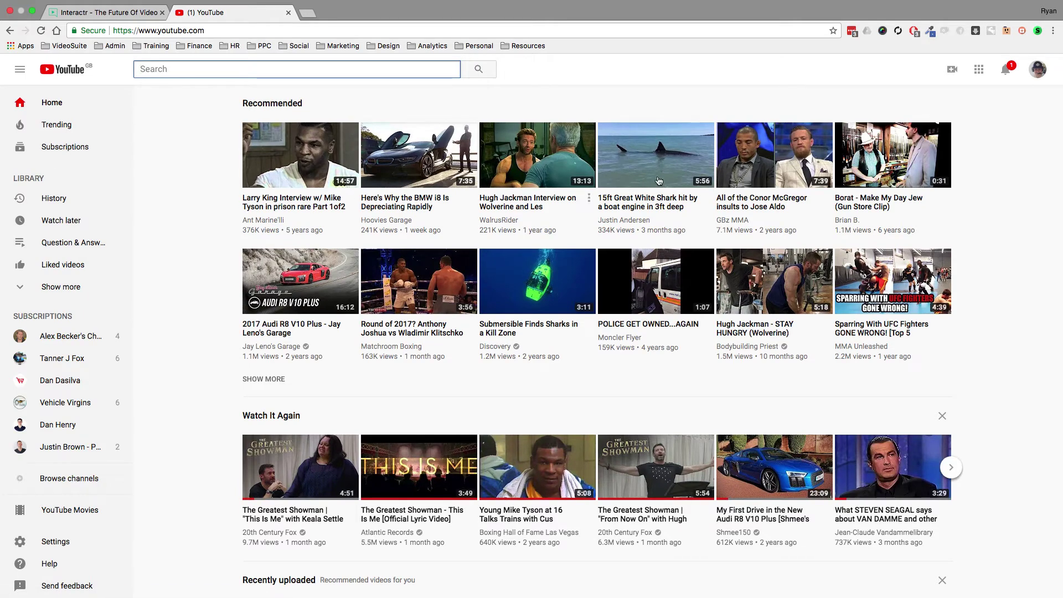
pyautogui.click(656, 160)
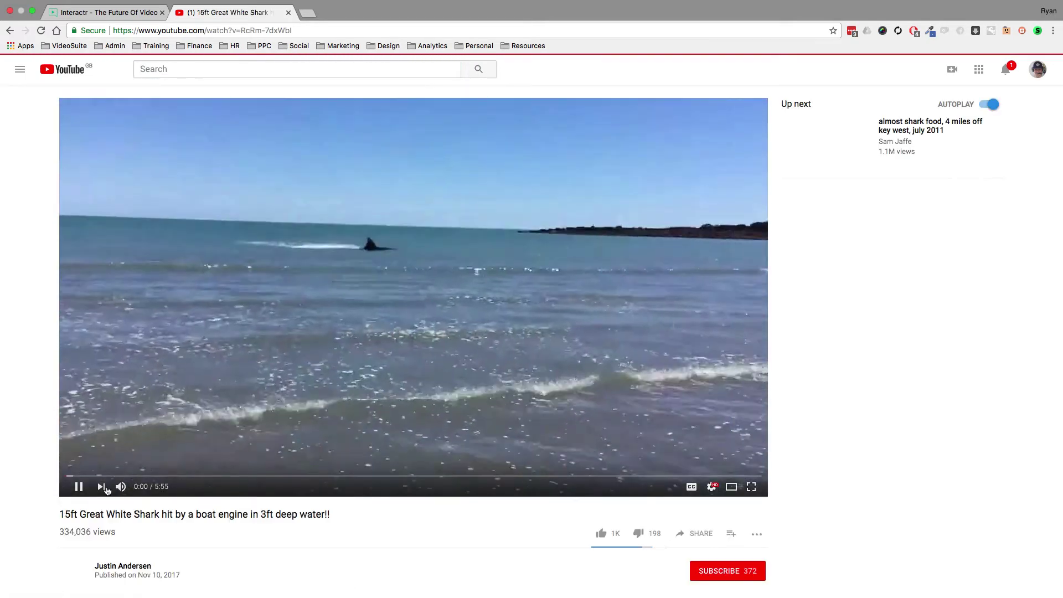
pyautogui.click(374, 234)
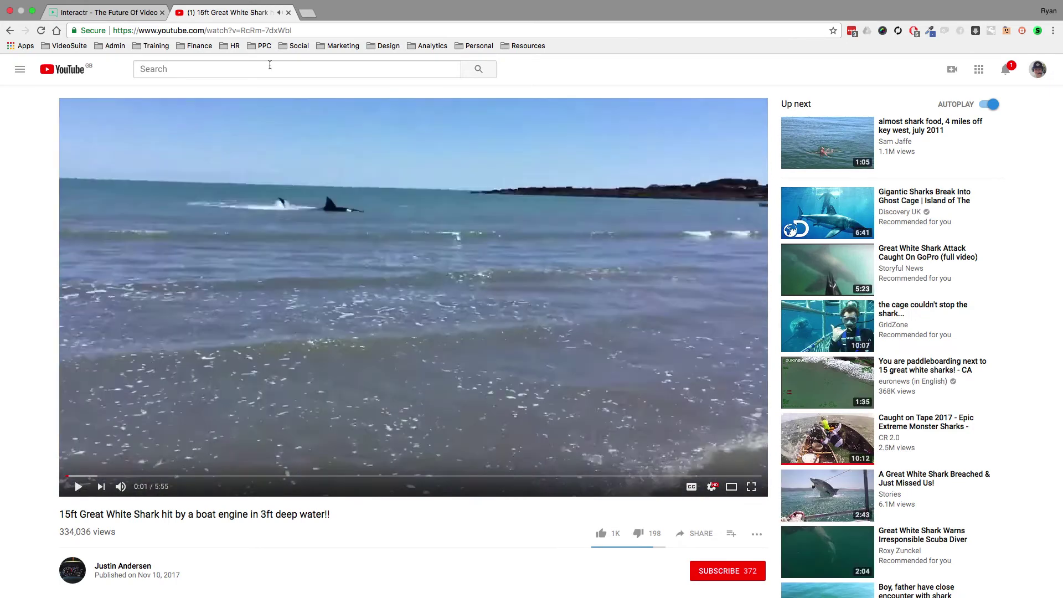
pyautogui.rightClick(286, 30)
pyautogui.click(310, 42)
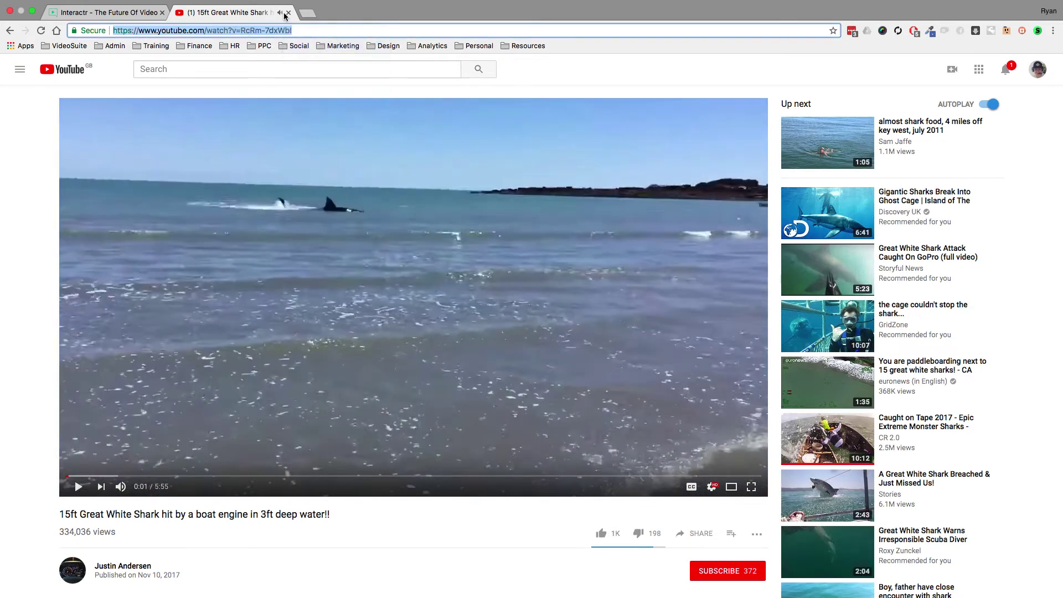
# - Close YouTube and add the copied YouTube URL to the project's videos
pyautogui.click(288, 12)
pyautogui.rightClick(932, 571)
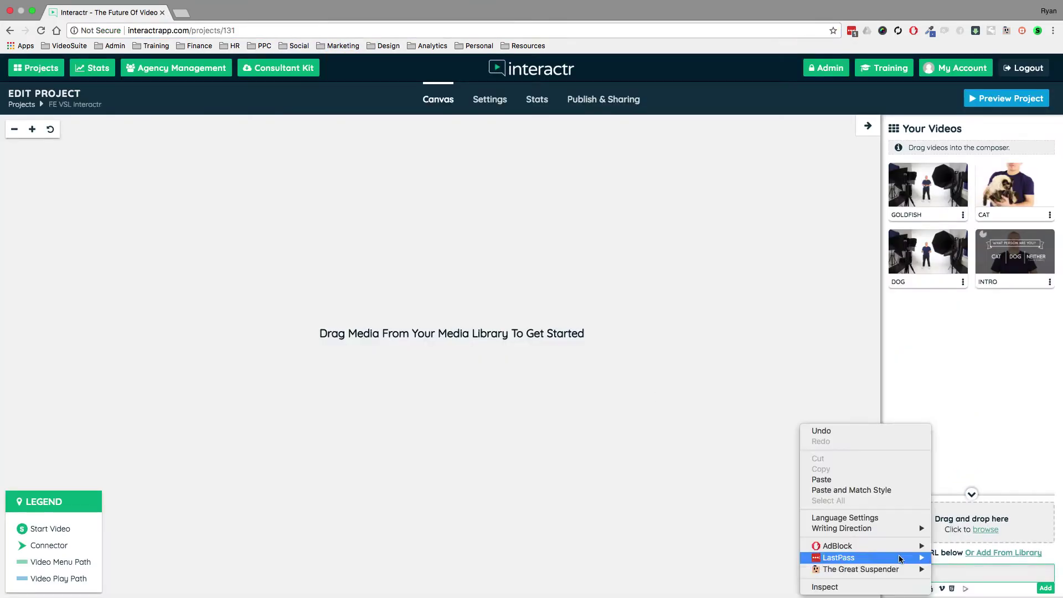
pyautogui.click(847, 479)
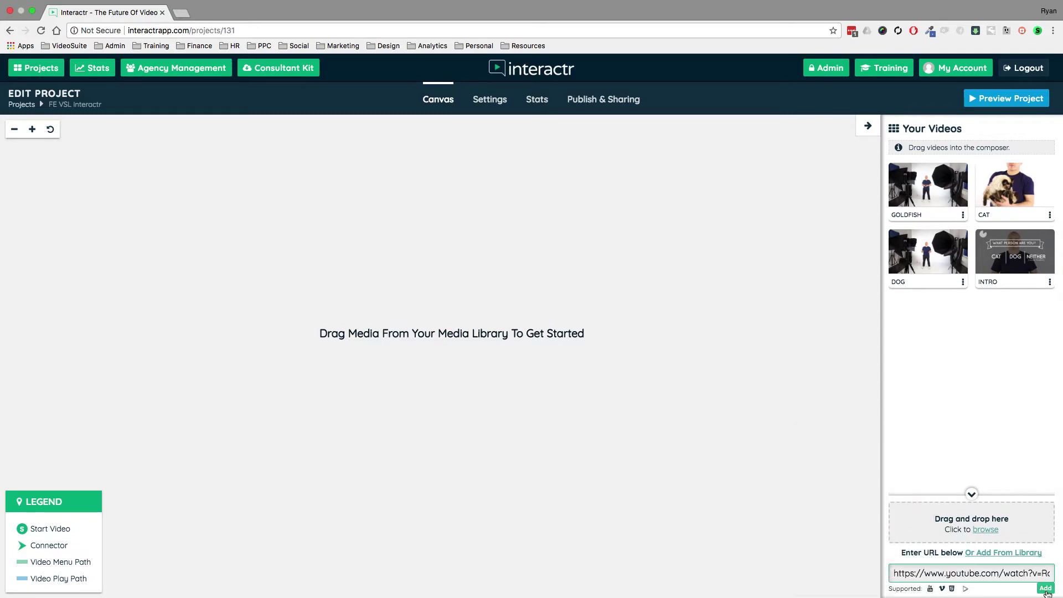
pyautogui.click(1045, 587)
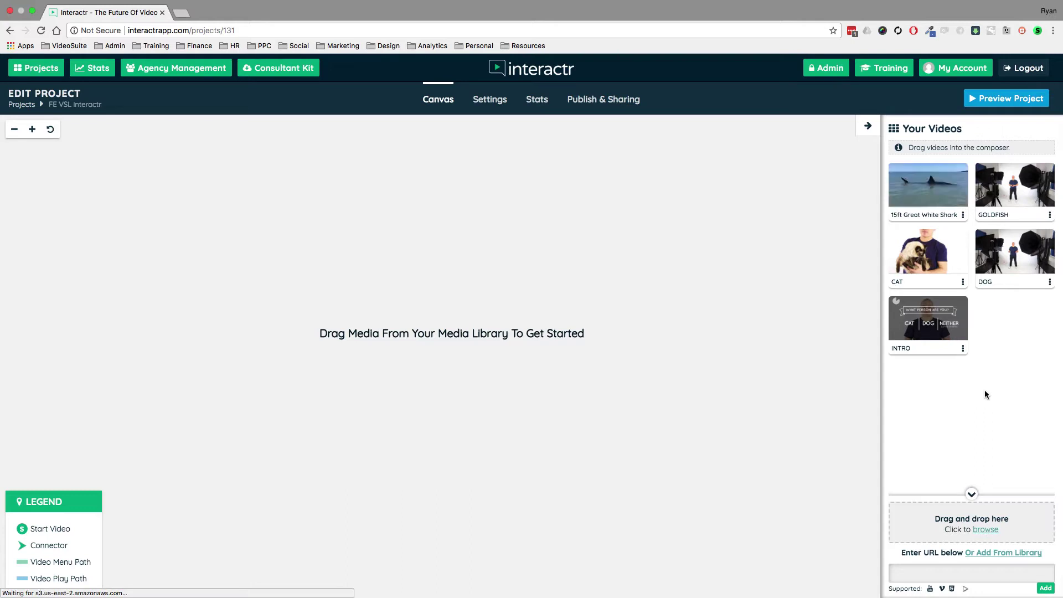
# - Place the 15ft Great White Shark video on the canvas as a node and delete that node
pyautogui.moveTo(902, 170); pyautogui.dragTo(319, 271)
pyautogui.moveTo(382, 300); pyautogui.dragTo(562, 181)
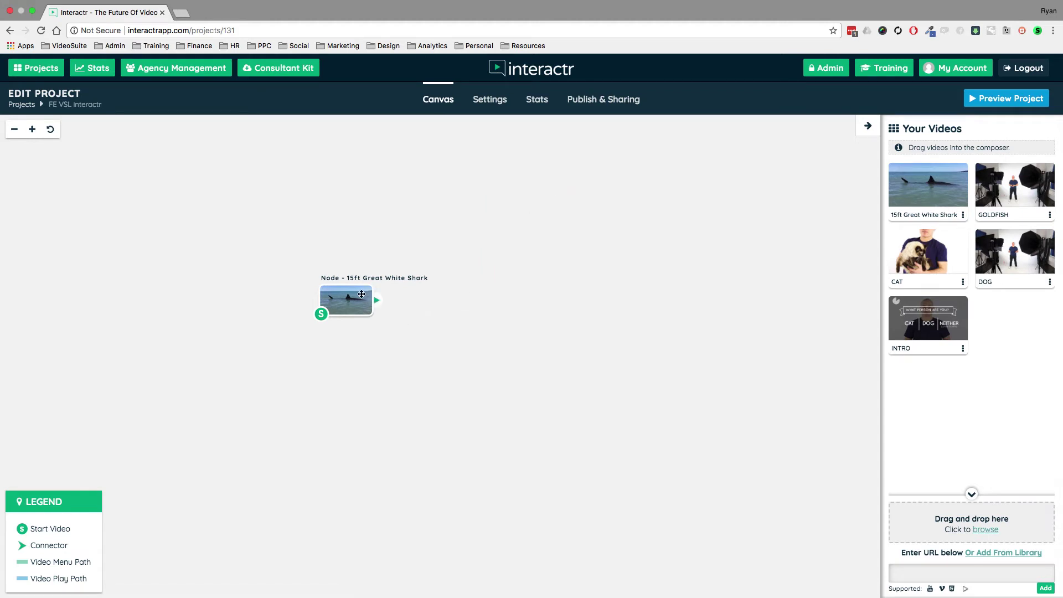
pyautogui.moveTo(362, 293)
pyautogui.click(365, 331)
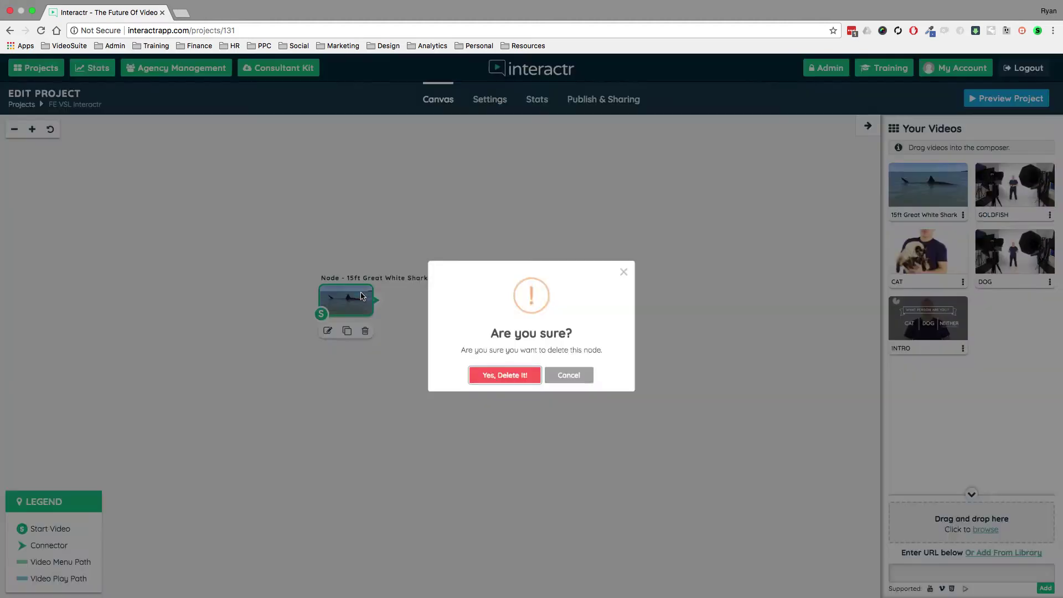
pyautogui.click(512, 395)
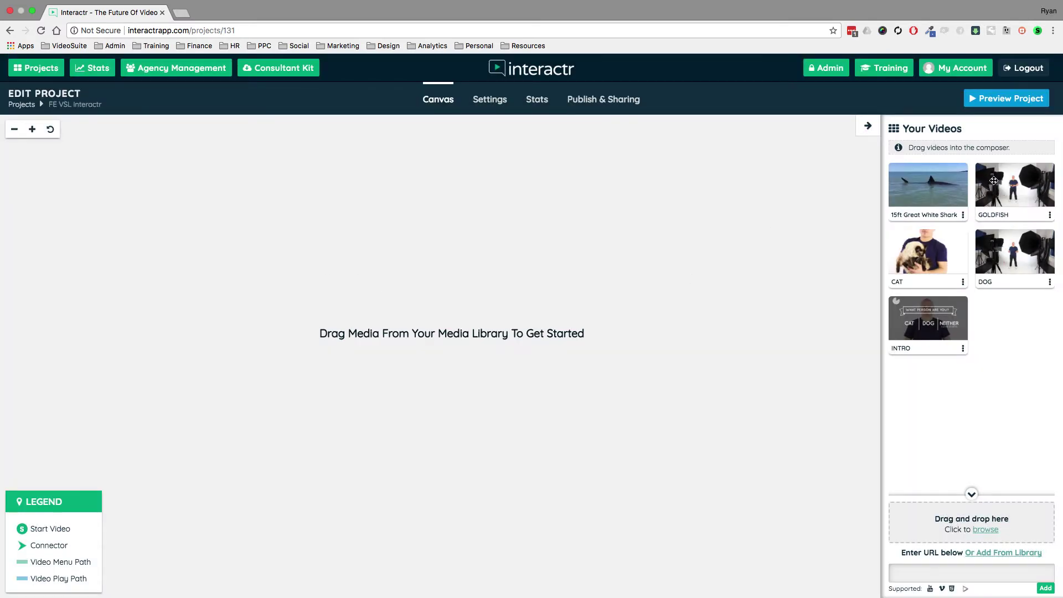
# - Place the INTRO video on the canvas as the start node, with CAT, GOLDFISH and DOG stacked to its right
pyautogui.moveTo(945, 308); pyautogui.dragTo(179, 299)
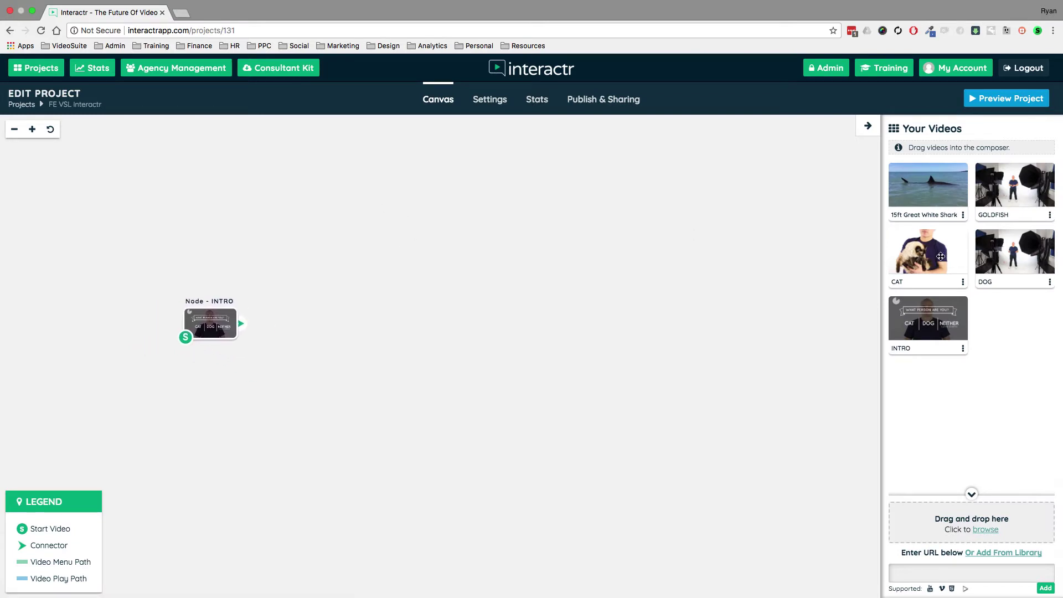
pyautogui.moveTo(935, 254); pyautogui.dragTo(415, 200)
pyautogui.moveTo(1023, 189); pyautogui.dragTo(410, 318)
pyautogui.moveTo(1023, 254); pyautogui.dragTo(404, 456)
# - Align the CAT, GOLDFISH and DOG nodes in an evenly spaced column and shift the INTRO node further left
pyautogui.moveTo(440, 217); pyautogui.dragTo(450, 206)
pyautogui.moveTo(394, 329); pyautogui.dragTo(414, 323)
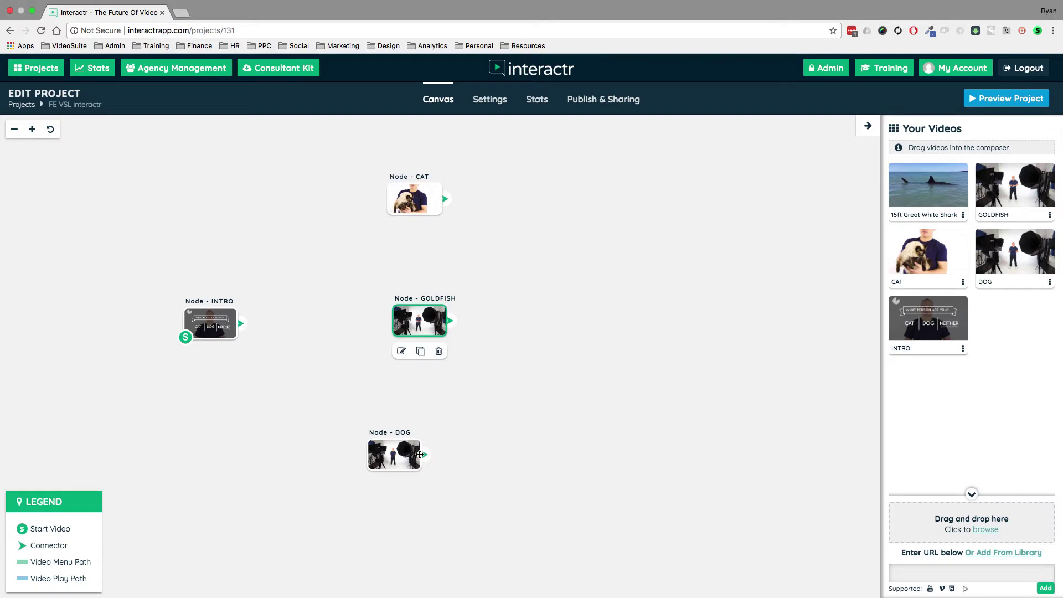
pyautogui.moveTo(420, 455); pyautogui.dragTo(439, 450)
pyautogui.moveTo(214, 322); pyautogui.dragTo(187, 322)
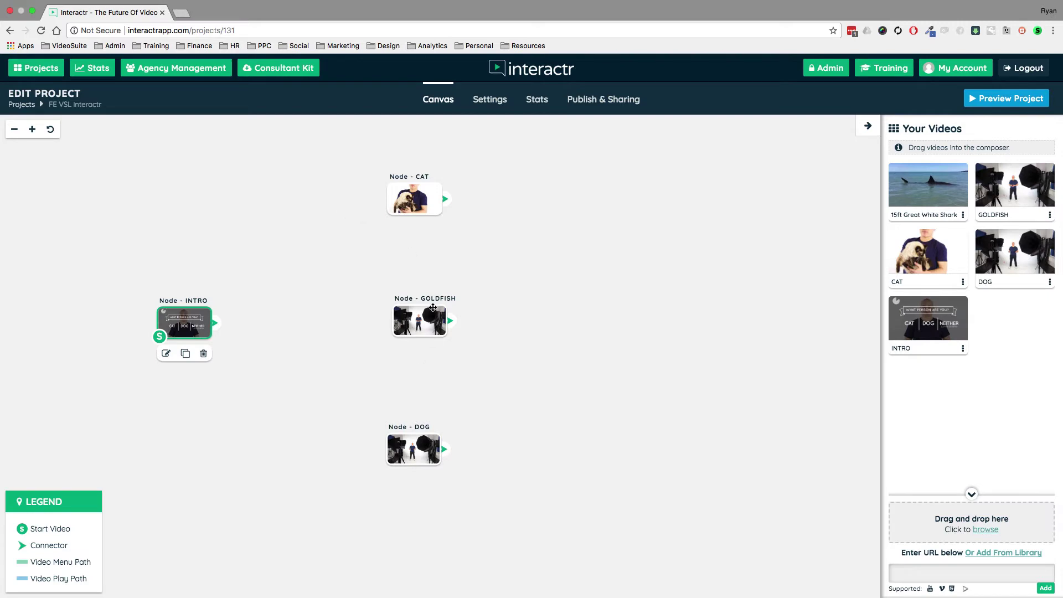
pyautogui.moveTo(424, 321); pyautogui.dragTo(420, 325)
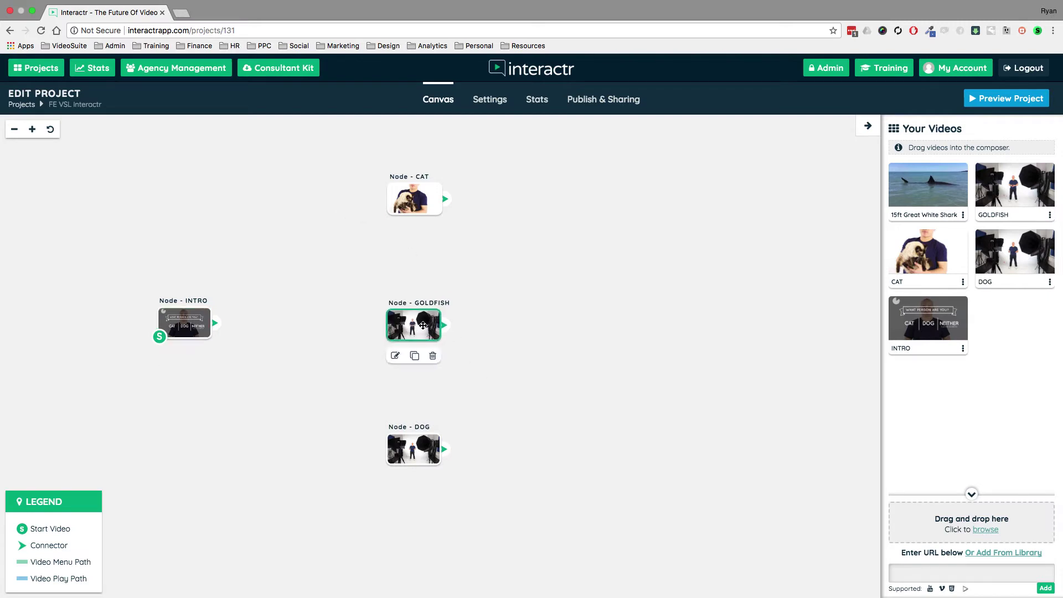
pyautogui.click(543, 305)
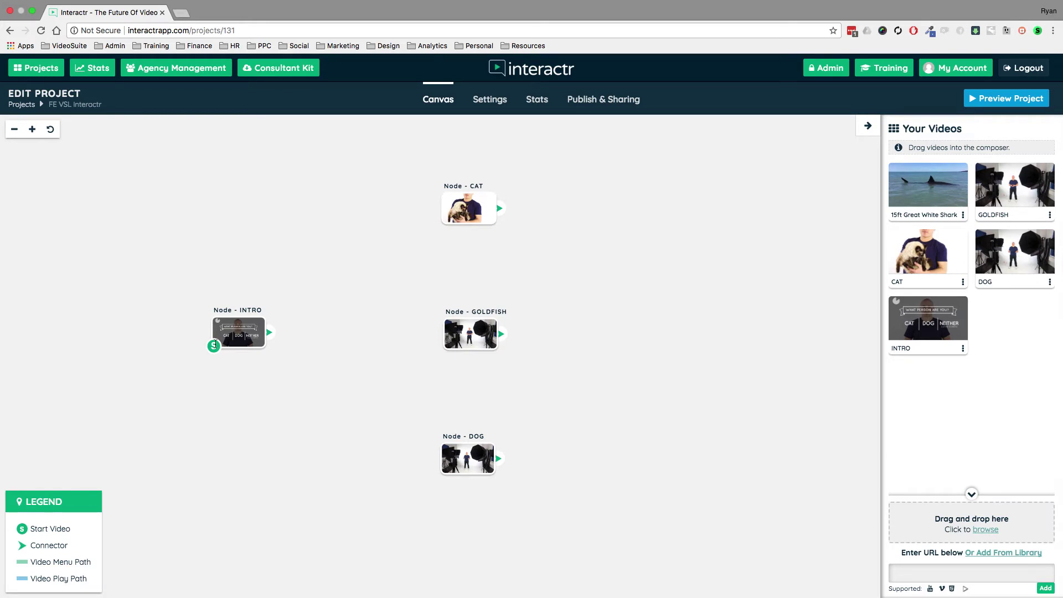
# - Connect INTRO to CAT, and rearrange the nodes with CAT beside INTRO, GOLDFISH to CAT's upper right and DOG to its lower right
pyautogui.moveTo(269, 332); pyautogui.dragTo(450, 215)
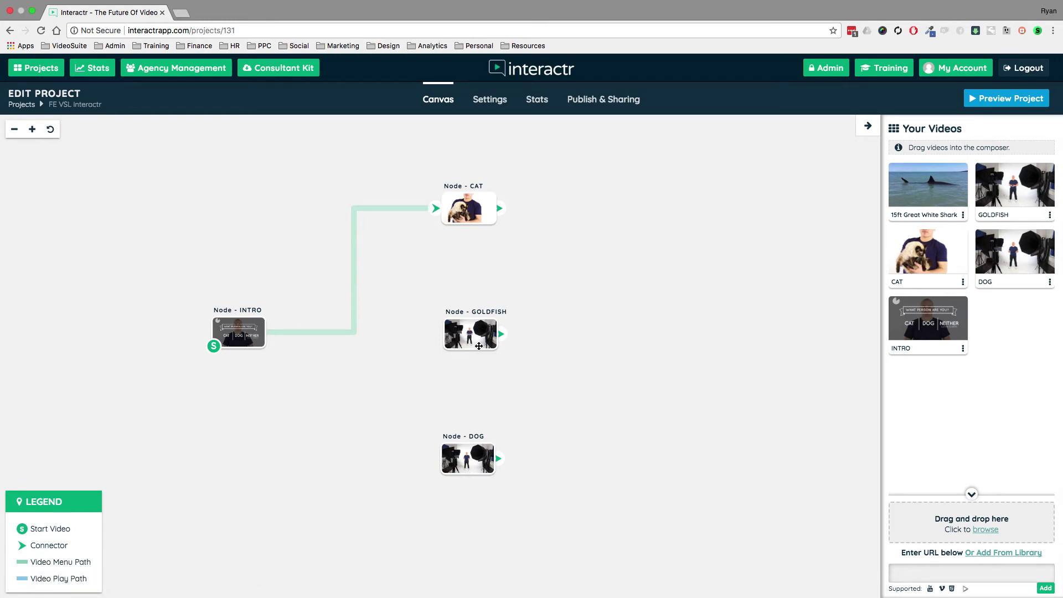
pyautogui.moveTo(475, 340); pyautogui.dragTo(644, 256)
pyautogui.moveTo(469, 209); pyautogui.dragTo(367, 310)
pyautogui.click(218, 336)
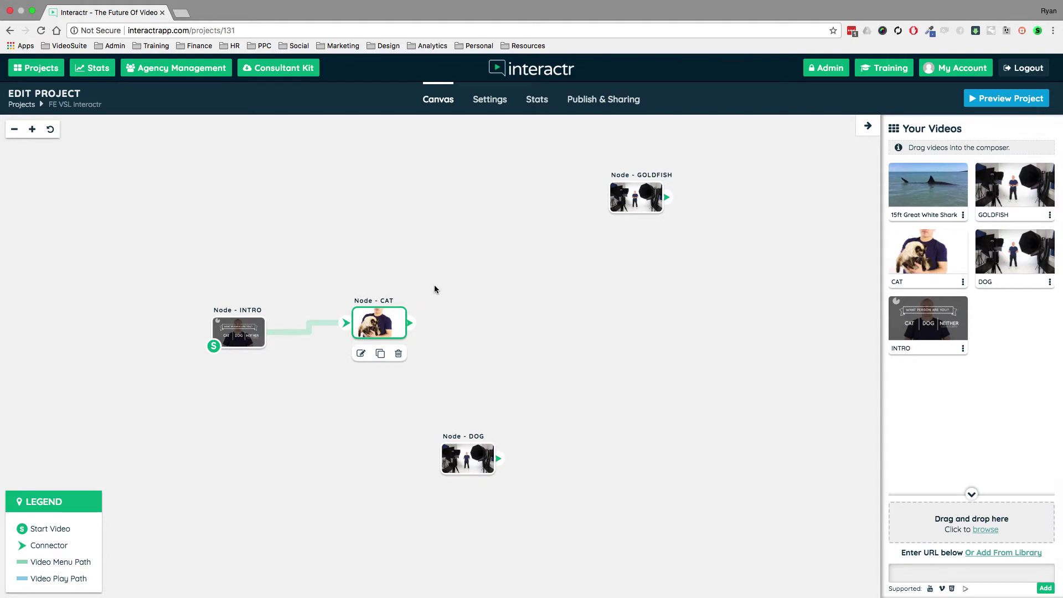
pyautogui.moveTo(630, 199); pyautogui.dragTo(511, 188)
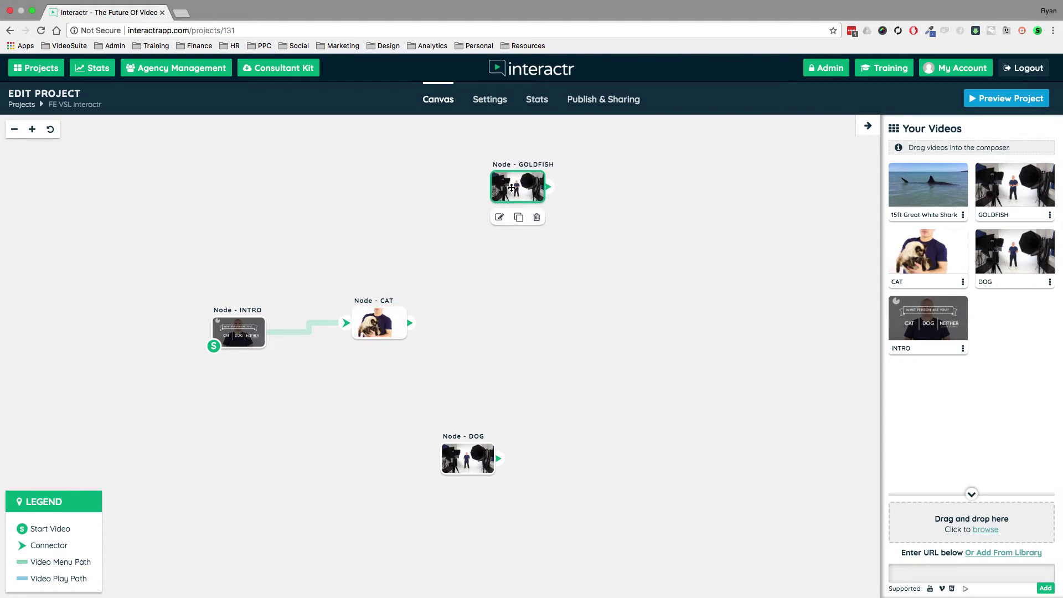
pyautogui.moveTo(472, 465); pyautogui.dragTo(525, 427)
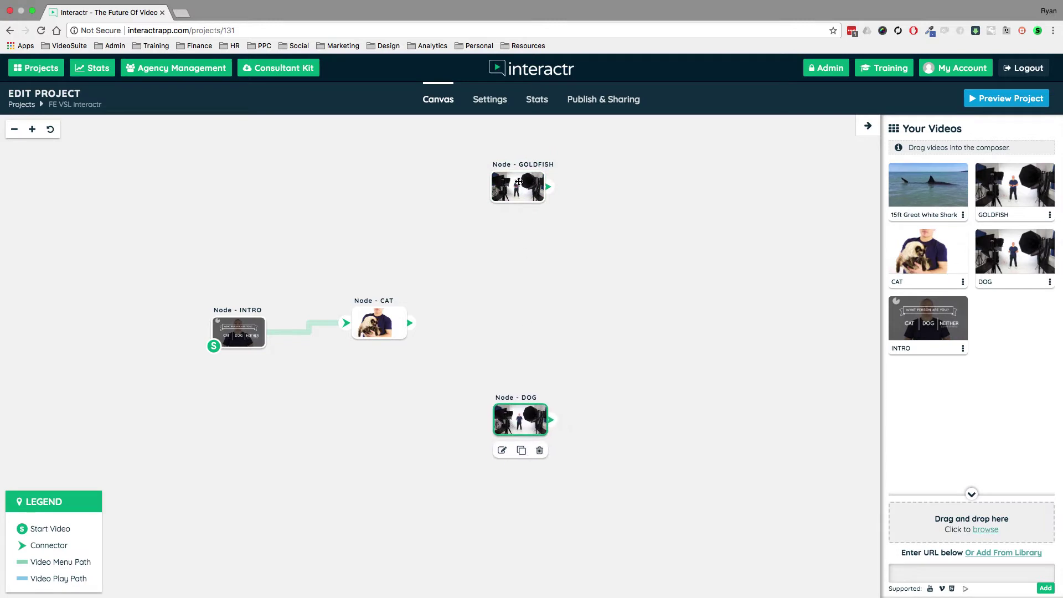
# - Move the GOLDFISH node down and the CAT node up and further from INTRO, and delete the connection between INTRO and CAT
pyautogui.moveTo(519, 182); pyautogui.dragTo(526, 224)
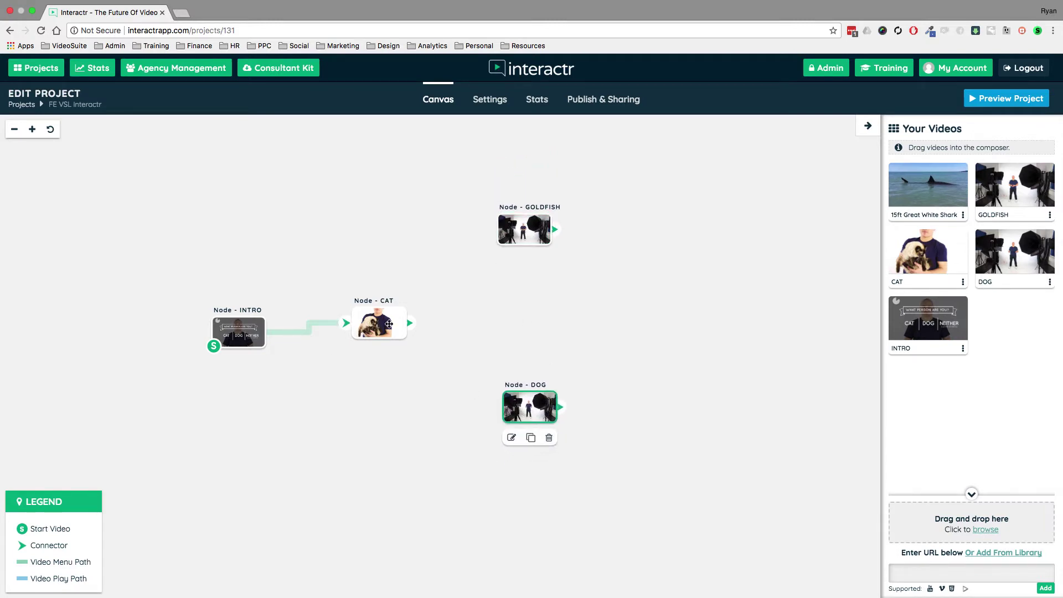
pyautogui.moveTo(389, 325); pyautogui.dragTo(418, 307)
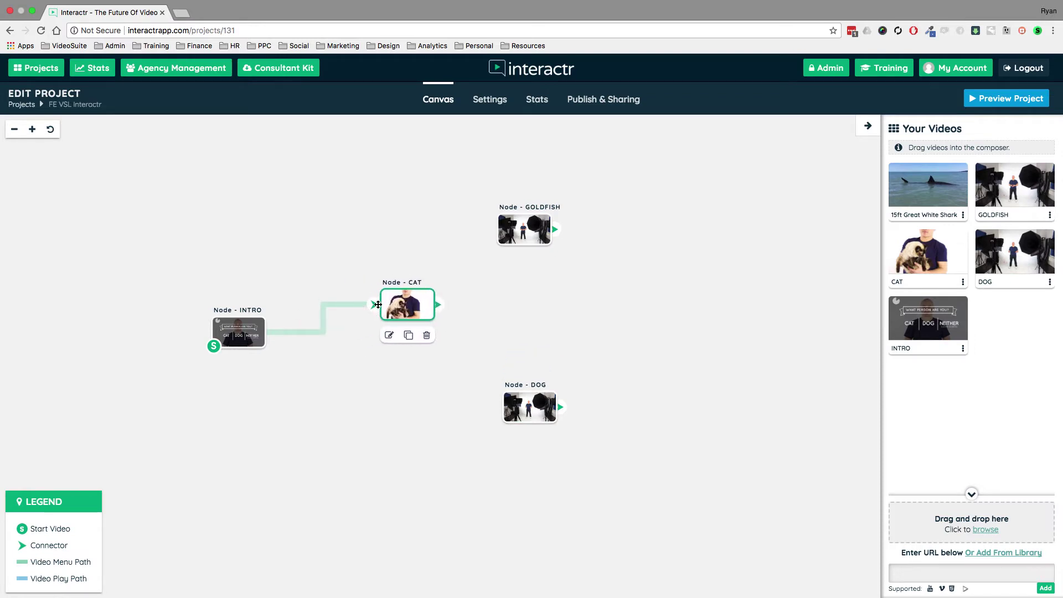
pyautogui.click(368, 304)
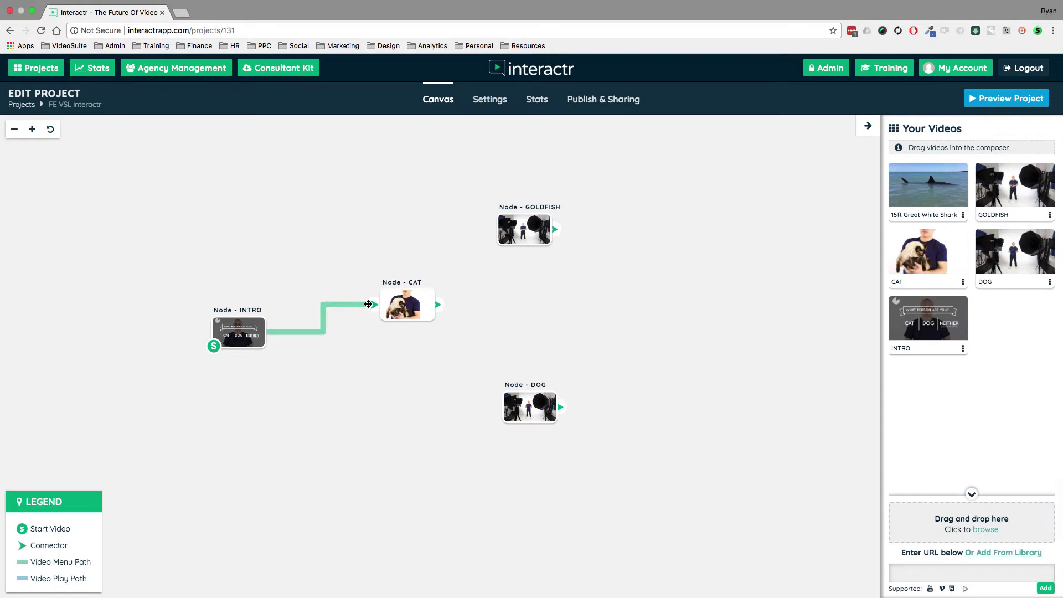
pyautogui.click(368, 303)
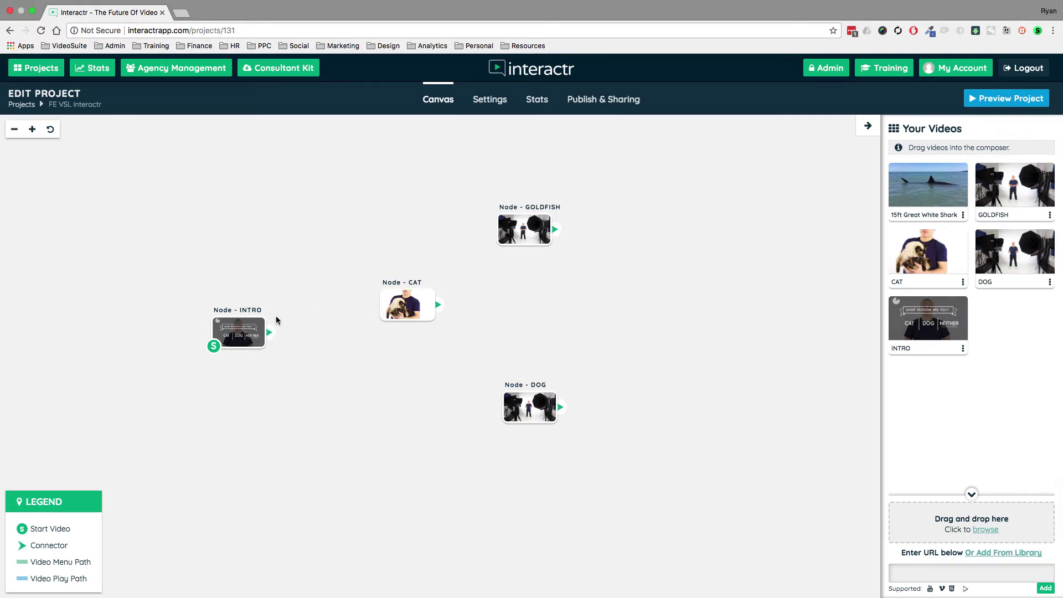
# - Stack the GOLDFISH, CAT and DOG nodes in an evenly spaced vertical column to the right of INTRO
pyautogui.moveTo(512, 224); pyautogui.dragTo(420, 208)
pyautogui.moveTo(409, 306); pyautogui.dragTo(434, 318)
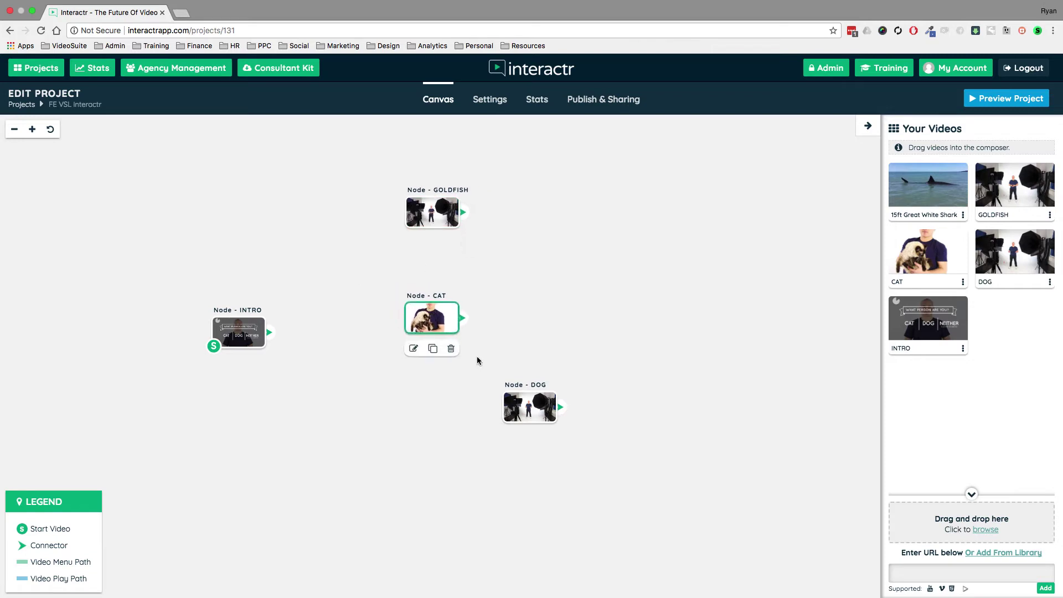
pyautogui.moveTo(533, 411); pyautogui.dragTo(436, 429)
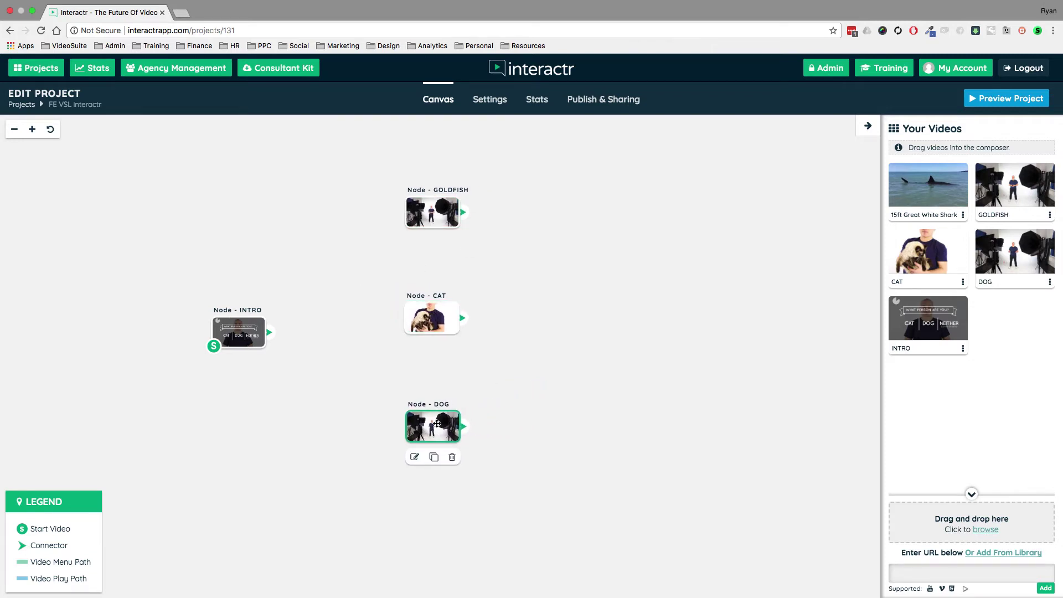
pyautogui.click(442, 325)
pyautogui.moveTo(430, 213); pyautogui.dragTo(432, 210)
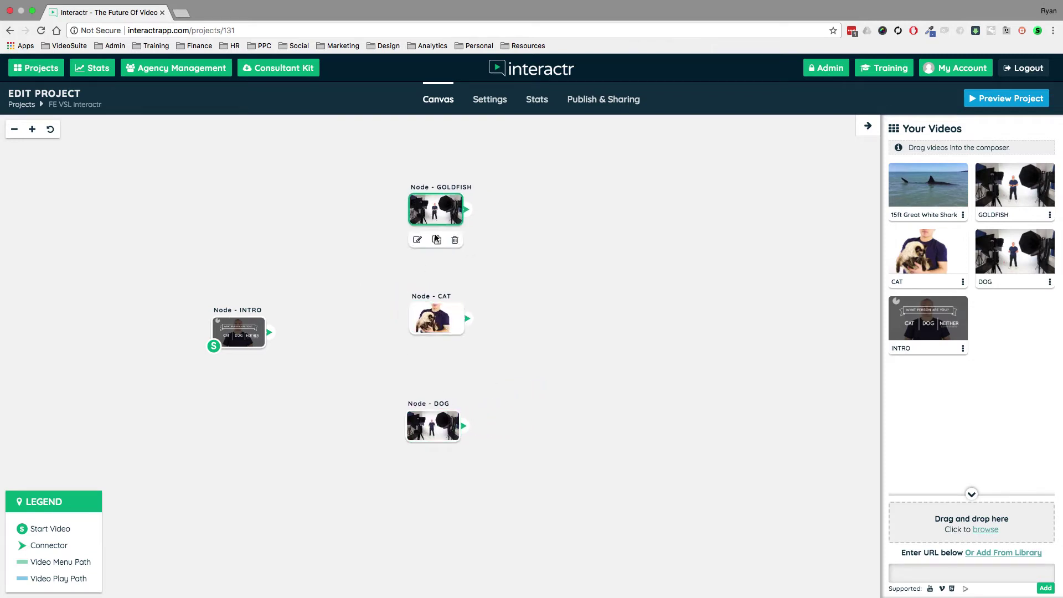
pyautogui.moveTo(438, 323); pyautogui.dragTo(441, 324)
pyautogui.click(543, 301)
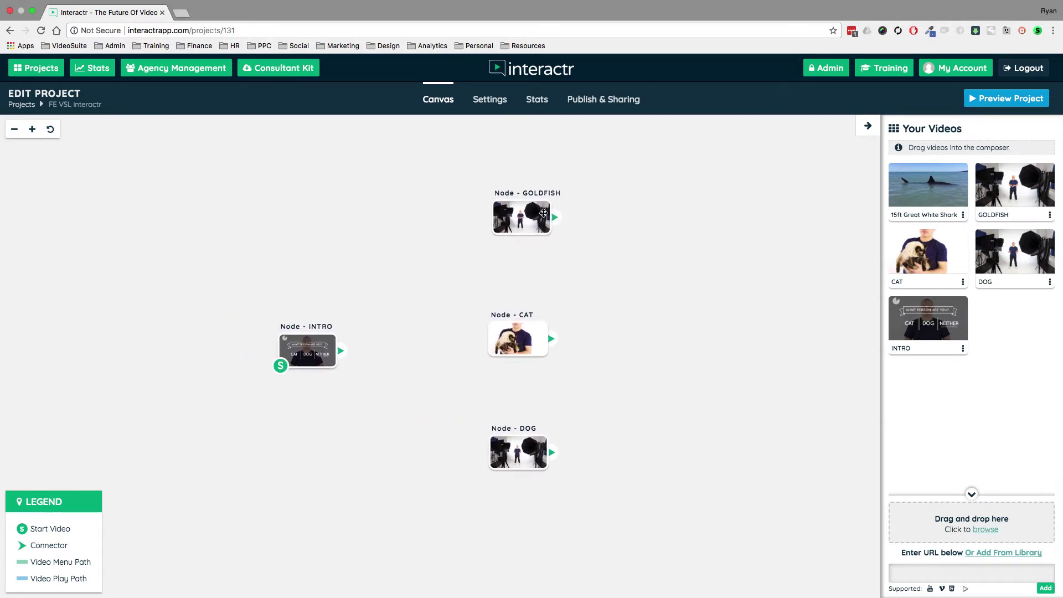
pyautogui.click(540, 212)
pyautogui.click(322, 352)
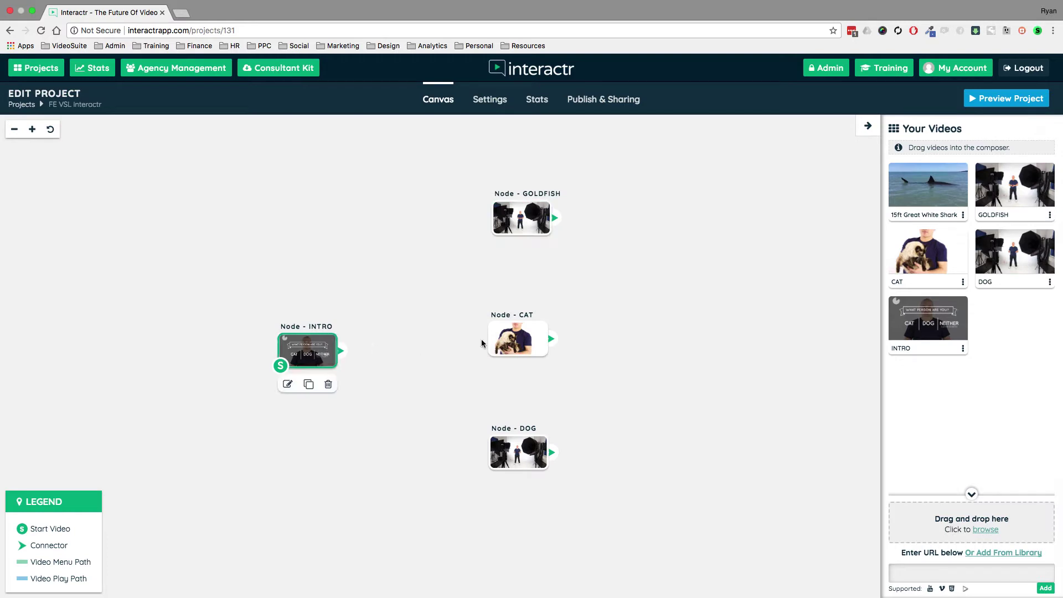
pyautogui.click(514, 337)
pyautogui.click(518, 460)
pyautogui.click(454, 276)
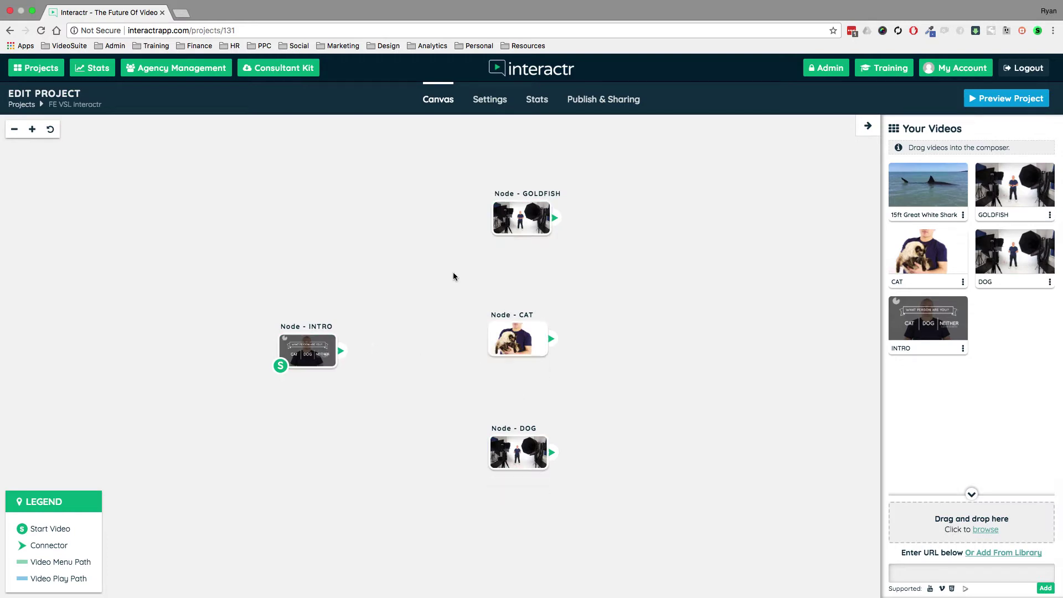
# - Open the INTRO node for editing, hide the node list and advance the video to 00:09, where all three answers show
pyautogui.click(287, 343)
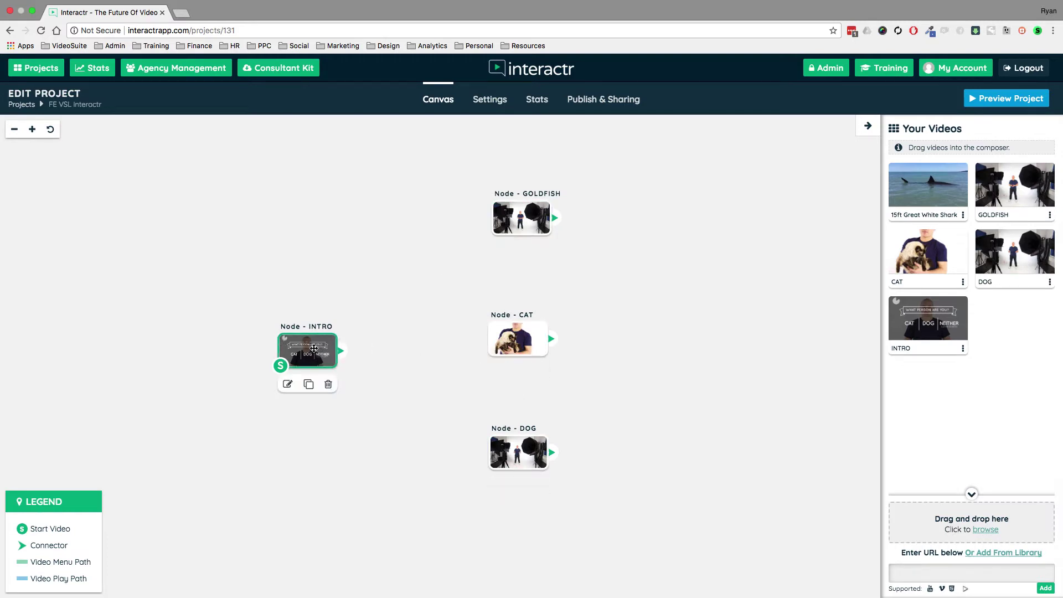
pyautogui.doubleClick(313, 348)
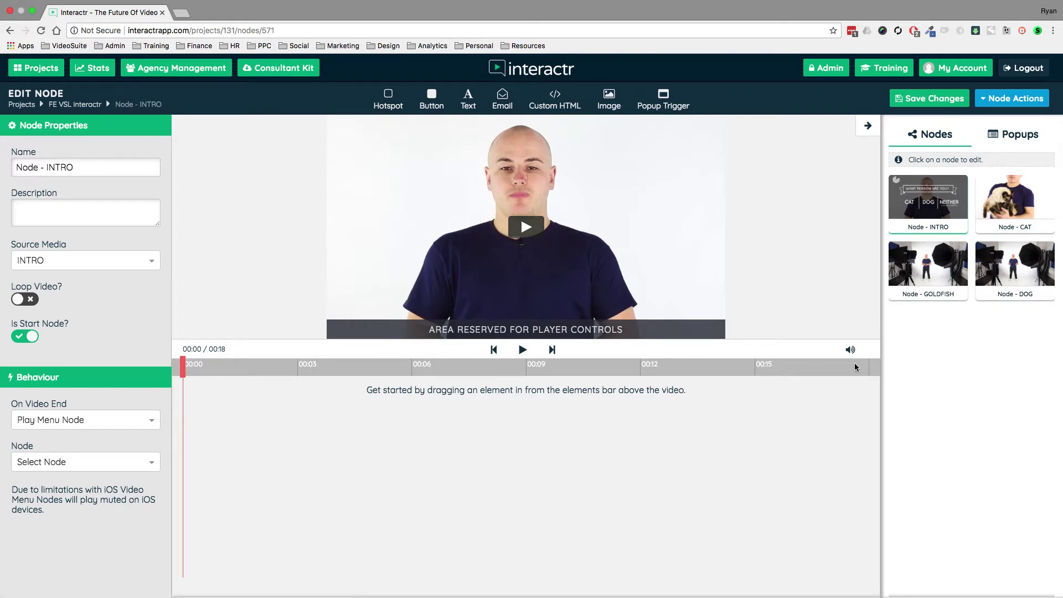
pyautogui.click(869, 127)
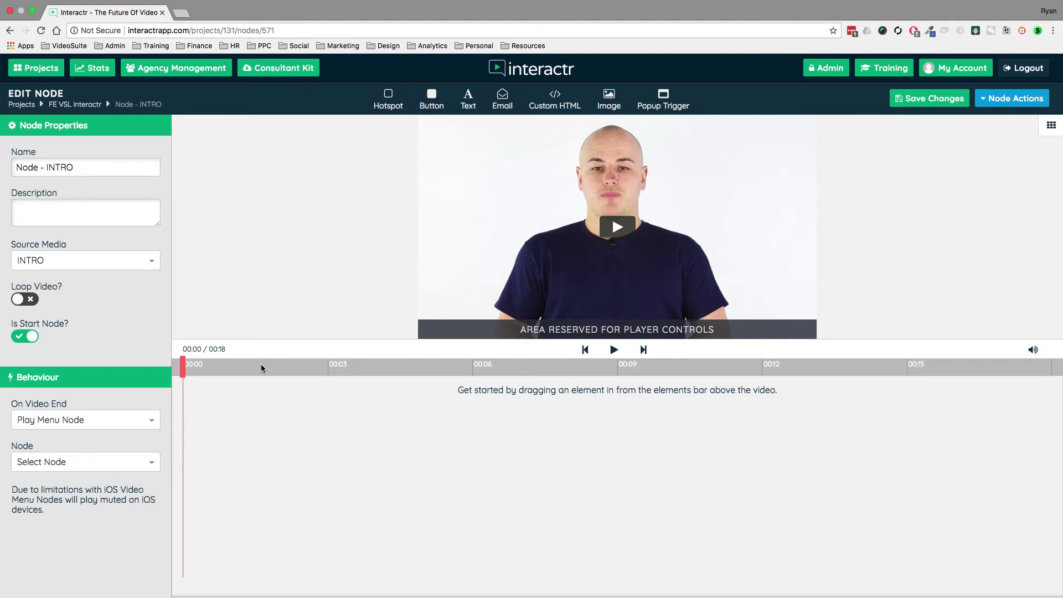
pyautogui.moveTo(182, 368); pyautogui.dragTo(601, 365)
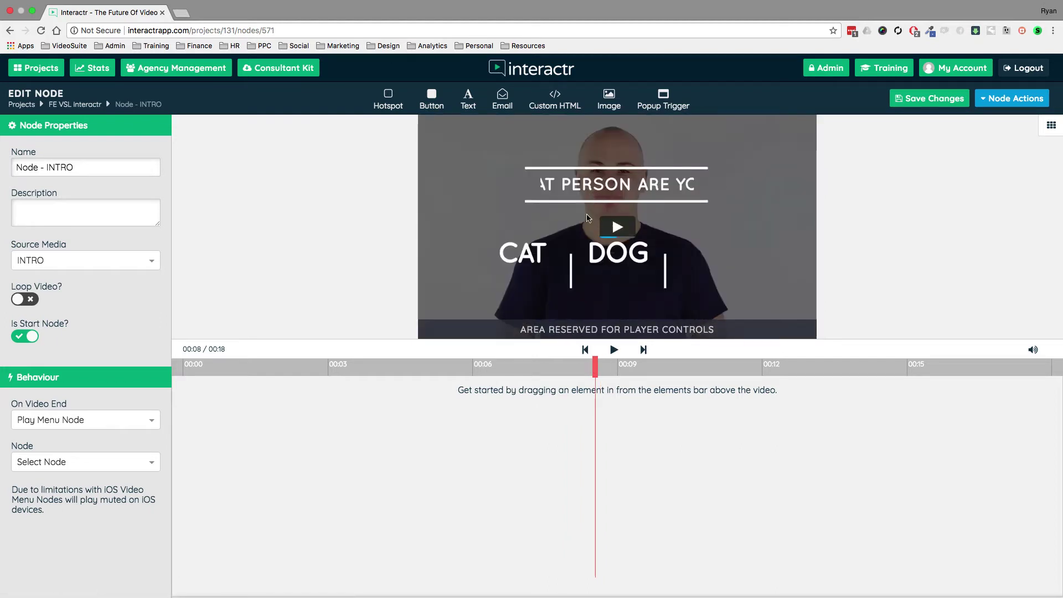
pyautogui.click(613, 349)
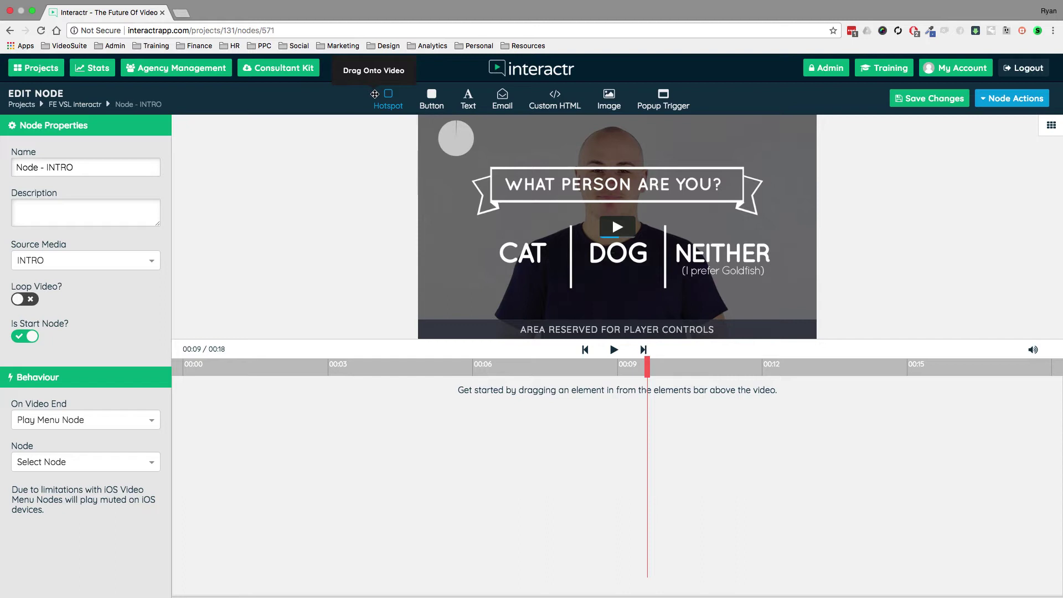
# - Add a hotspot of about 132 by 95 px over the word CAT and make it play Node - CAT on click
pyautogui.moveTo(374, 95); pyautogui.dragTo(563, 286)
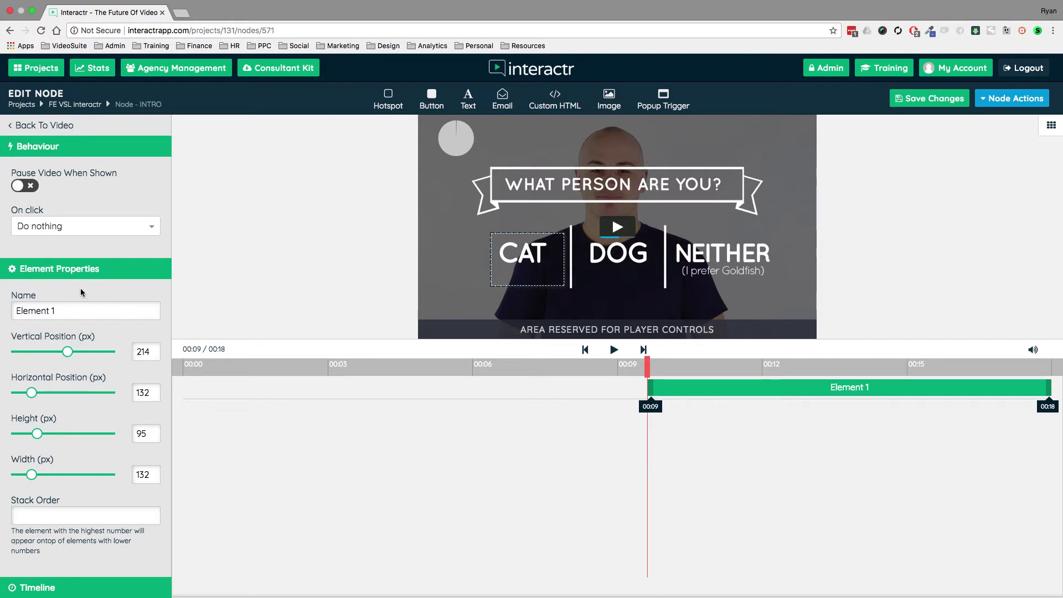
pyautogui.scroll(-3, 80, 288)
pyautogui.scroll(3, 81, 288)
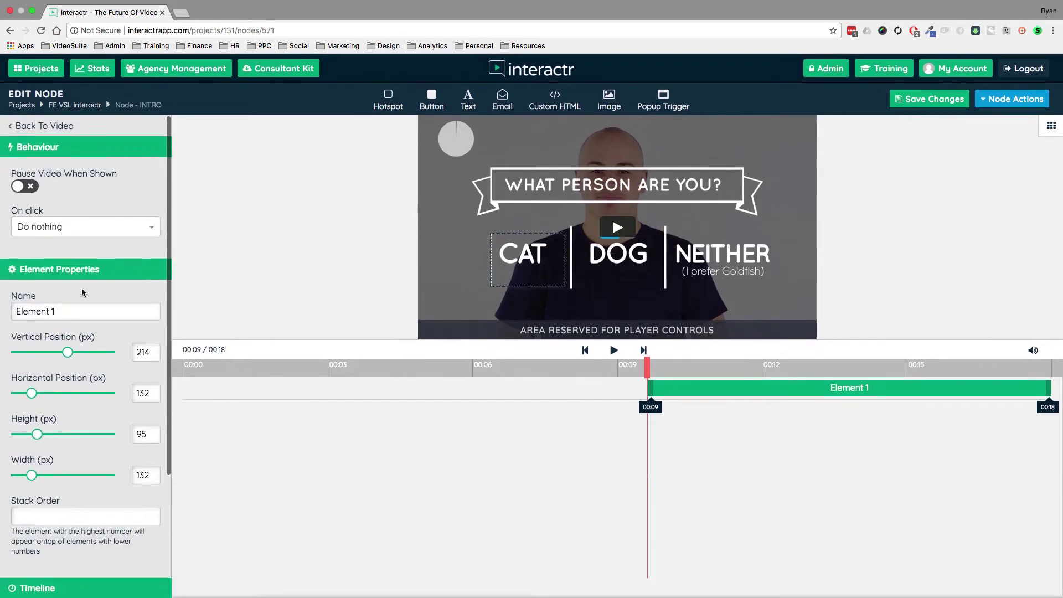
pyautogui.click(145, 227)
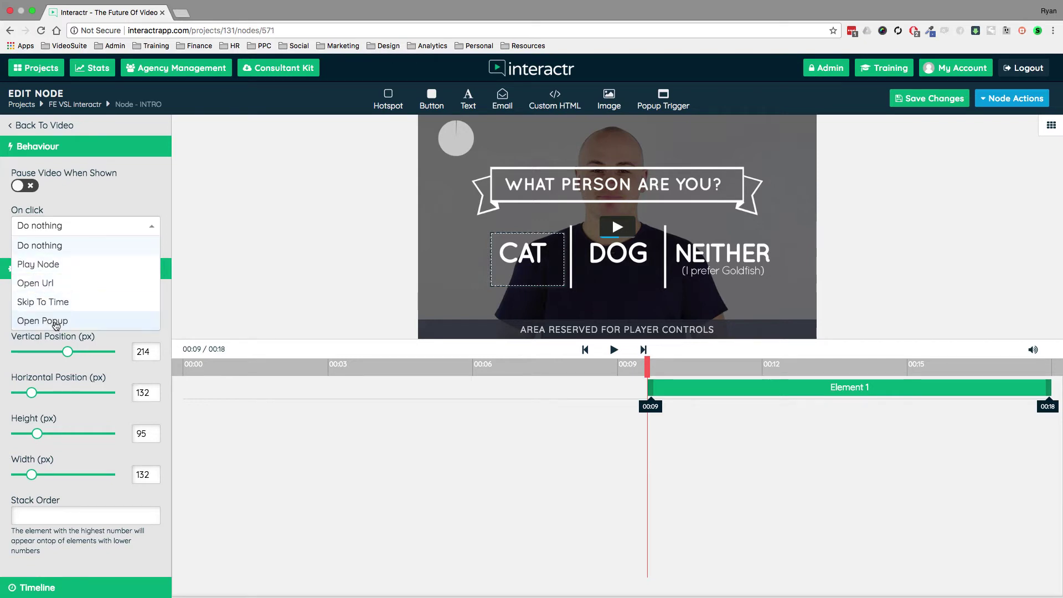
pyautogui.click(53, 266)
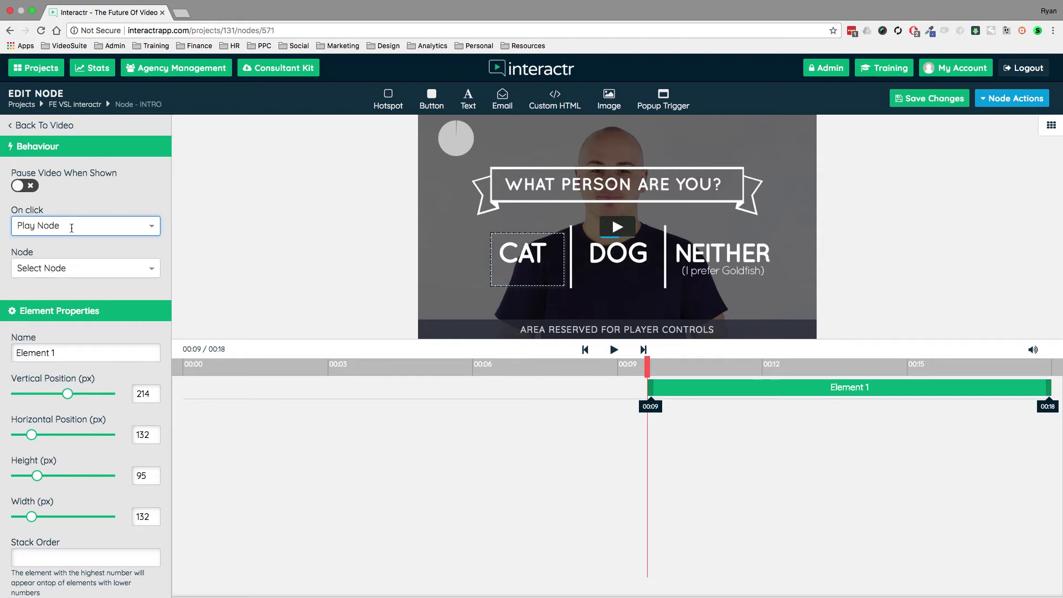
pyautogui.click(138, 270)
pyautogui.click(60, 305)
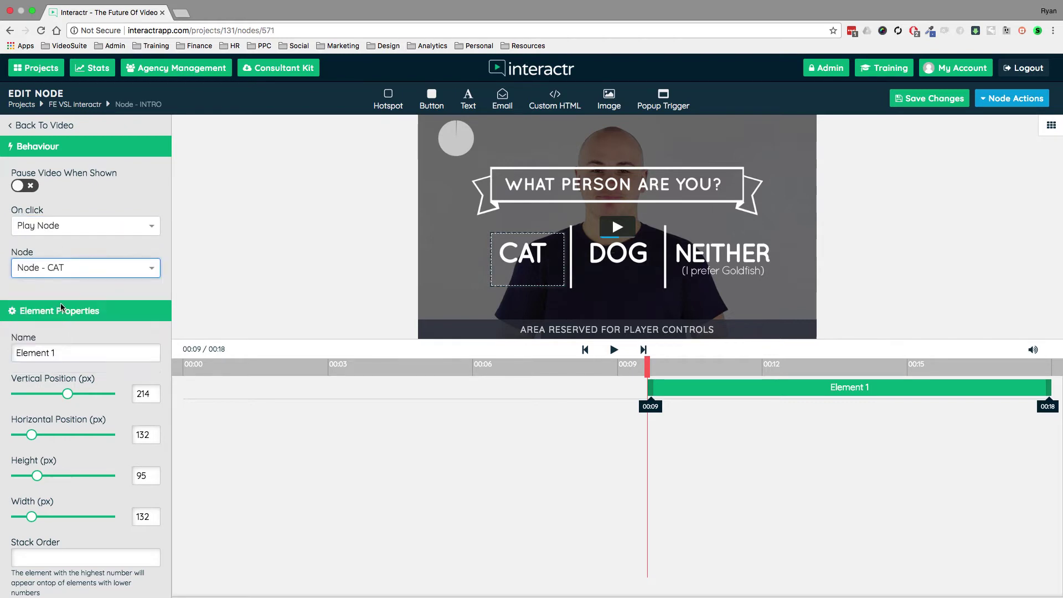
# - Add a hotspot of about 143 by 95 px over the word DOG and make it play Node - DOG on click
pyautogui.moveTo(388, 97); pyautogui.dragTo(658, 285)
pyautogui.click(157, 226)
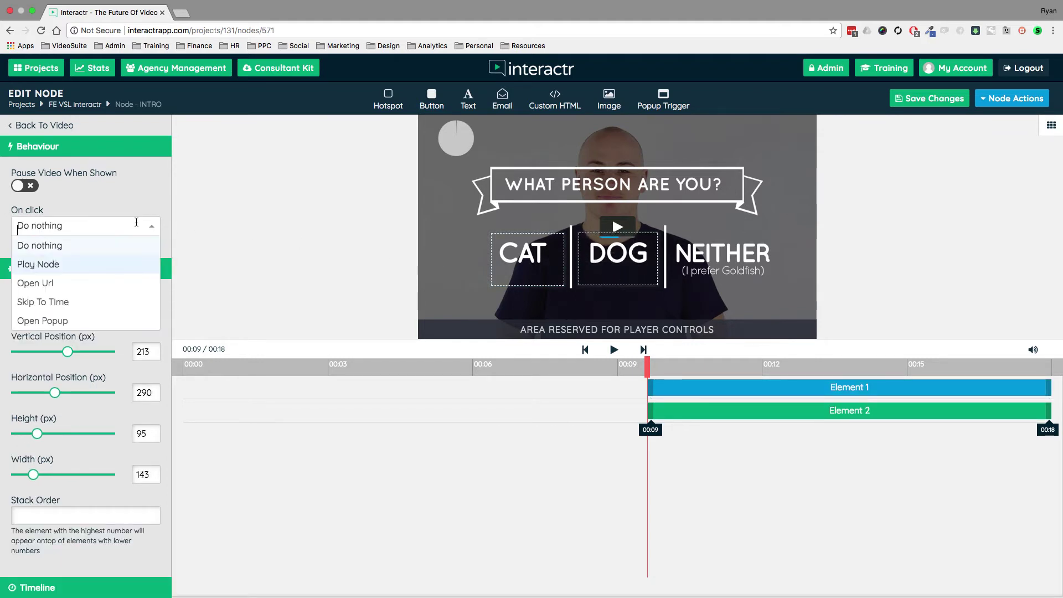
pyautogui.click(46, 265)
pyautogui.click(47, 267)
pyautogui.click(58, 343)
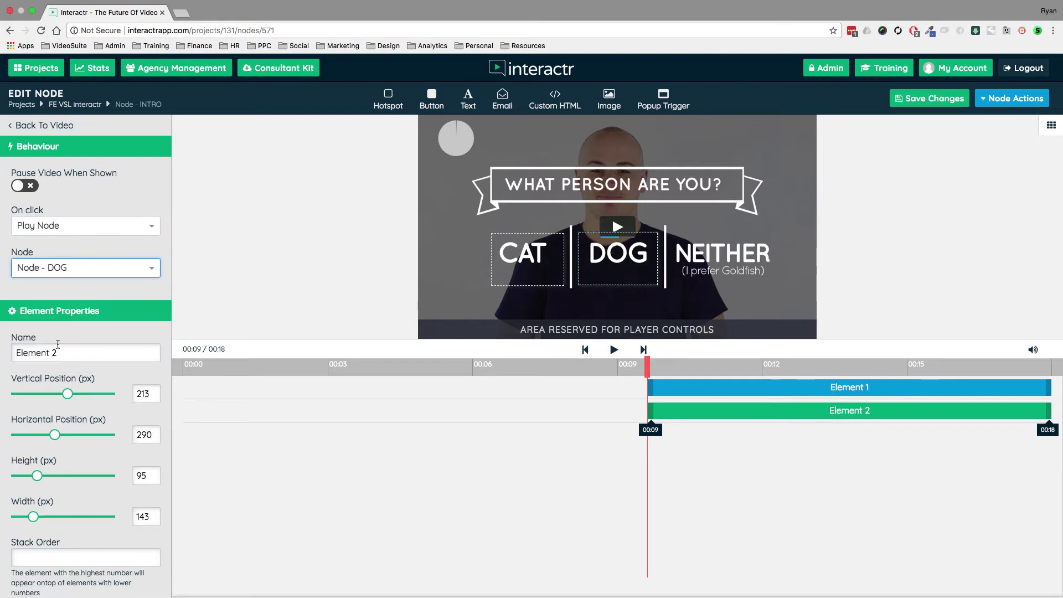
# - Add a hotspot of about 197 by 93 px over the NEITHER answer and make it play Node - GOLDFISH on click
pyautogui.moveTo(388, 99); pyautogui.dragTo(672, 238)
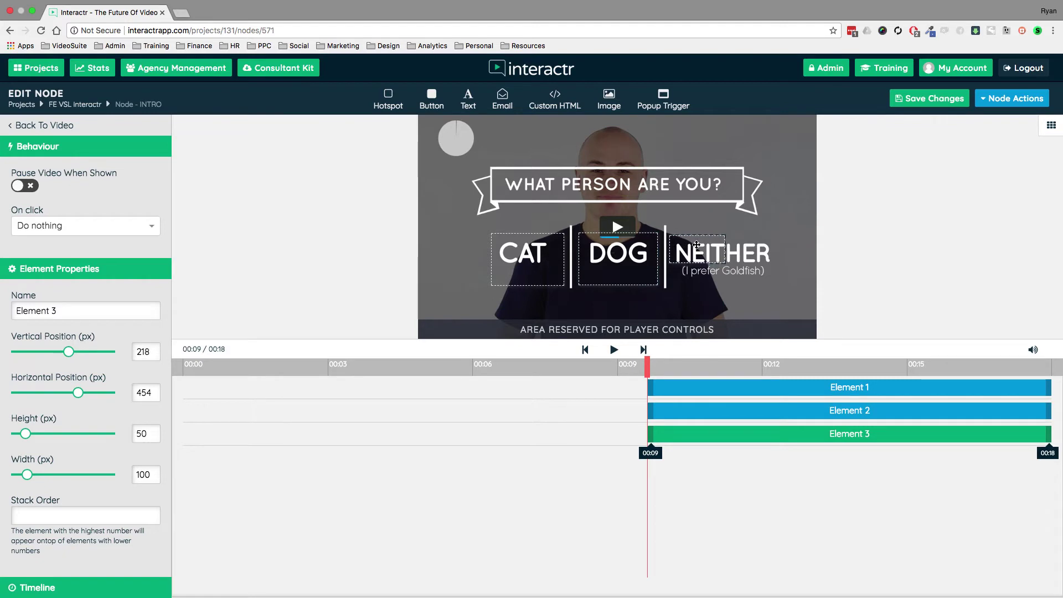
pyautogui.moveTo(724, 262); pyautogui.dragTo(779, 287)
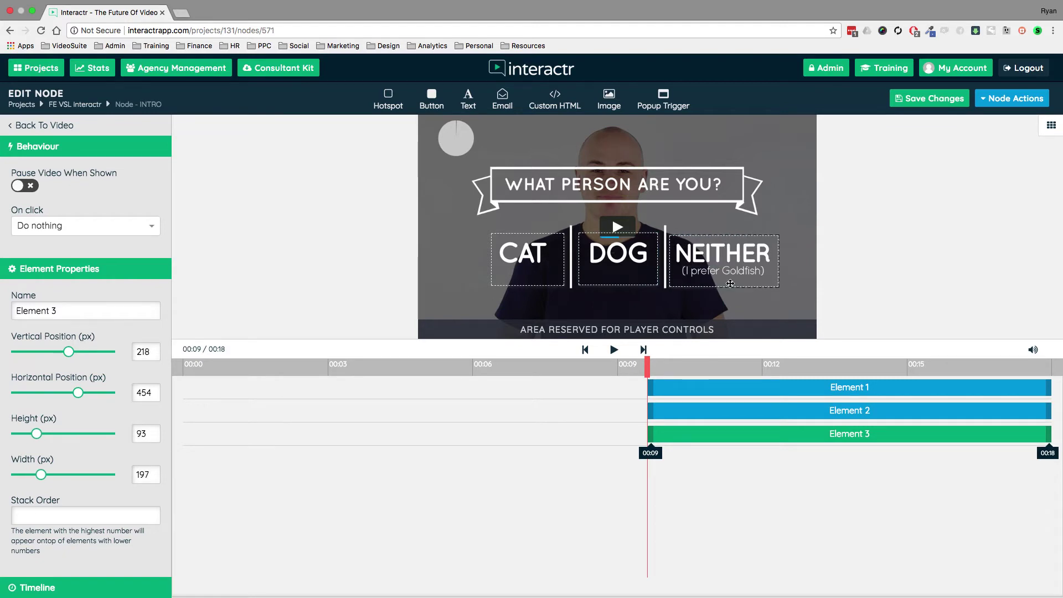
pyautogui.click(105, 224)
pyautogui.click(69, 264)
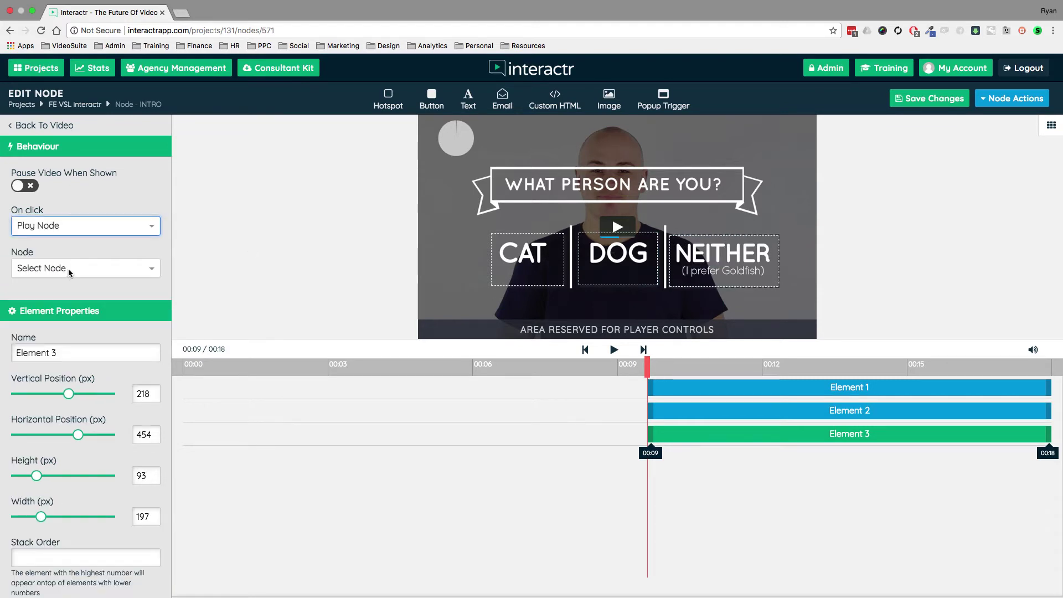
pyautogui.click(68, 268)
pyautogui.click(59, 325)
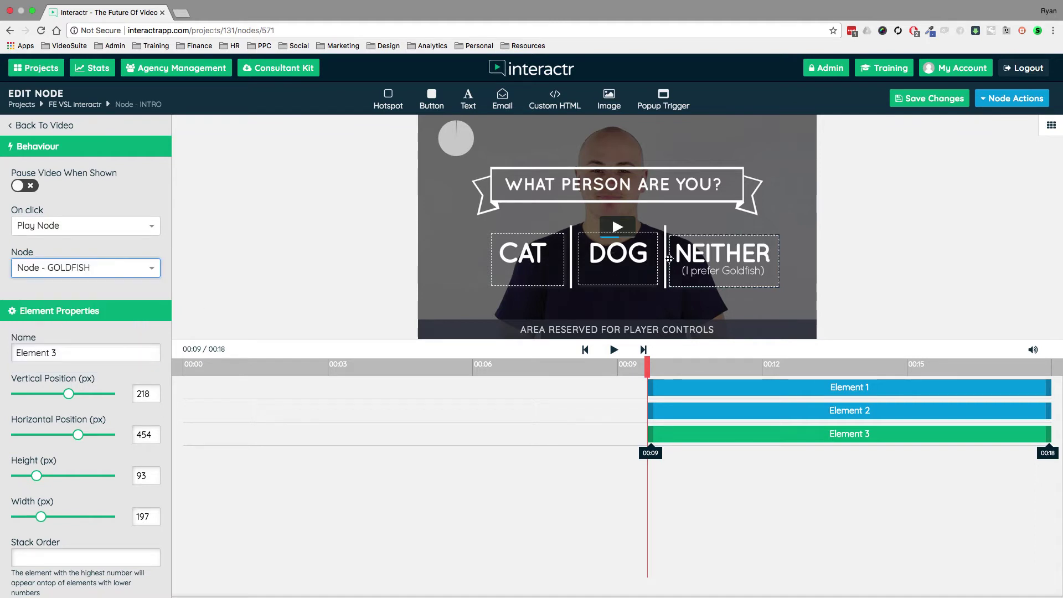
pyautogui.moveTo(709, 250); pyautogui.dragTo(709, 249)
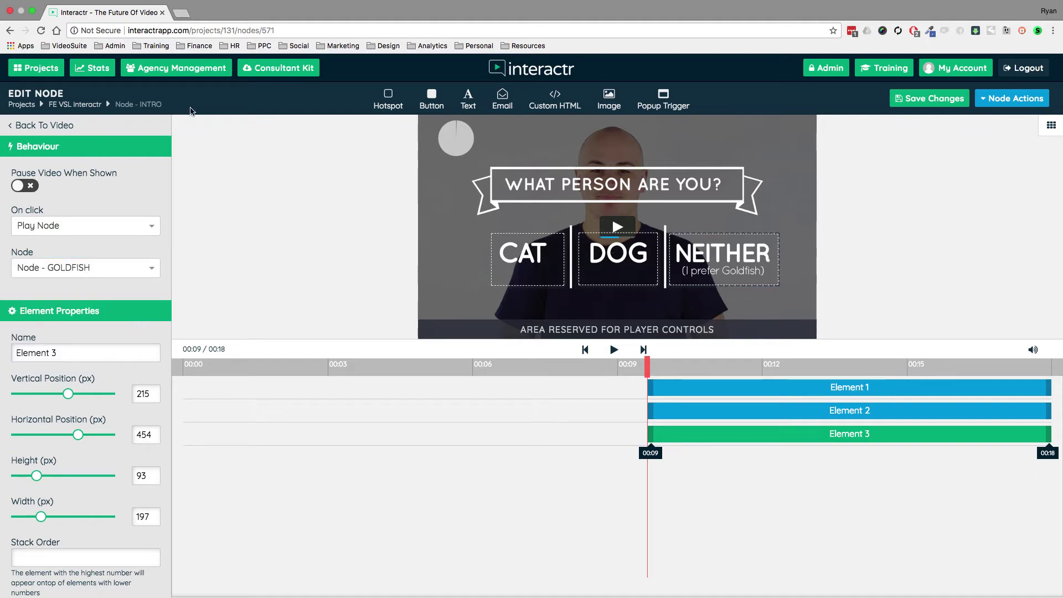
# - Return to the FE VSL Interactr project canvas and reposition the GOLDFISH, CAT and DOG nodes slightly within their column
pyautogui.click(82, 110)
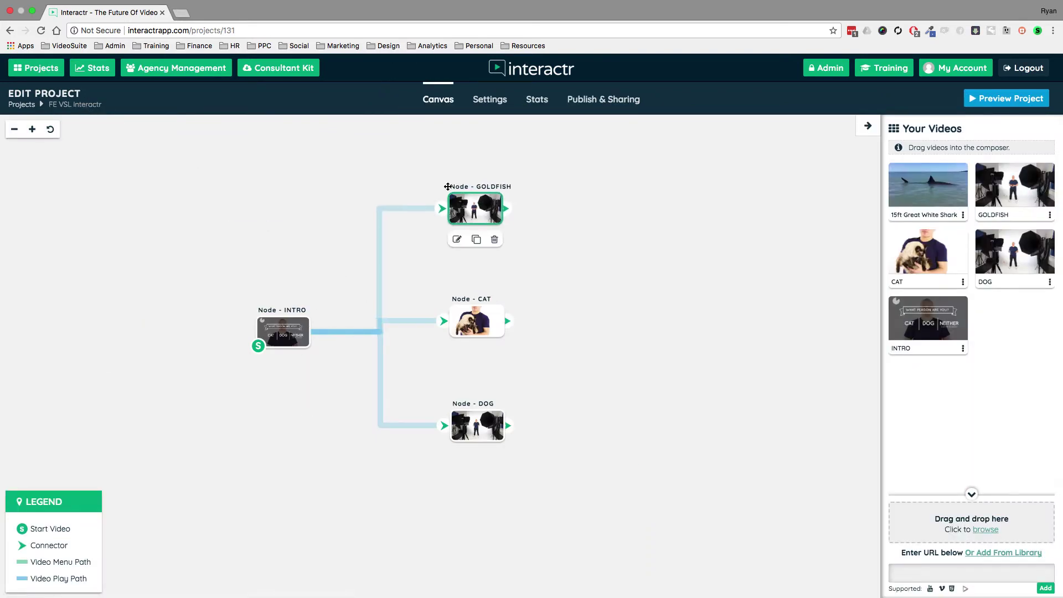
pyautogui.moveTo(507, 210); pyautogui.dragTo(495, 183)
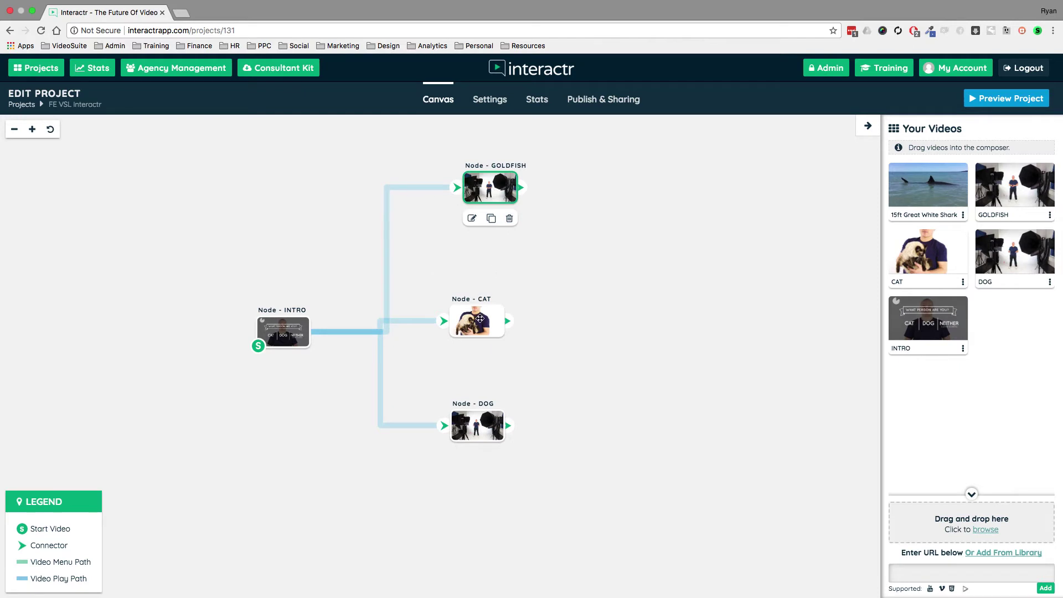
pyautogui.moveTo(480, 319); pyautogui.dragTo(512, 301)
pyautogui.moveTo(476, 426); pyautogui.dragTo(503, 404)
pyautogui.moveTo(503, 299)
pyautogui.mouseDown()
pyautogui.moveTo(493, 302)
pyautogui.moveTo(490, 284)
pyautogui.mouseUp()
pyautogui.moveTo(502, 410); pyautogui.dragTo(487, 405)
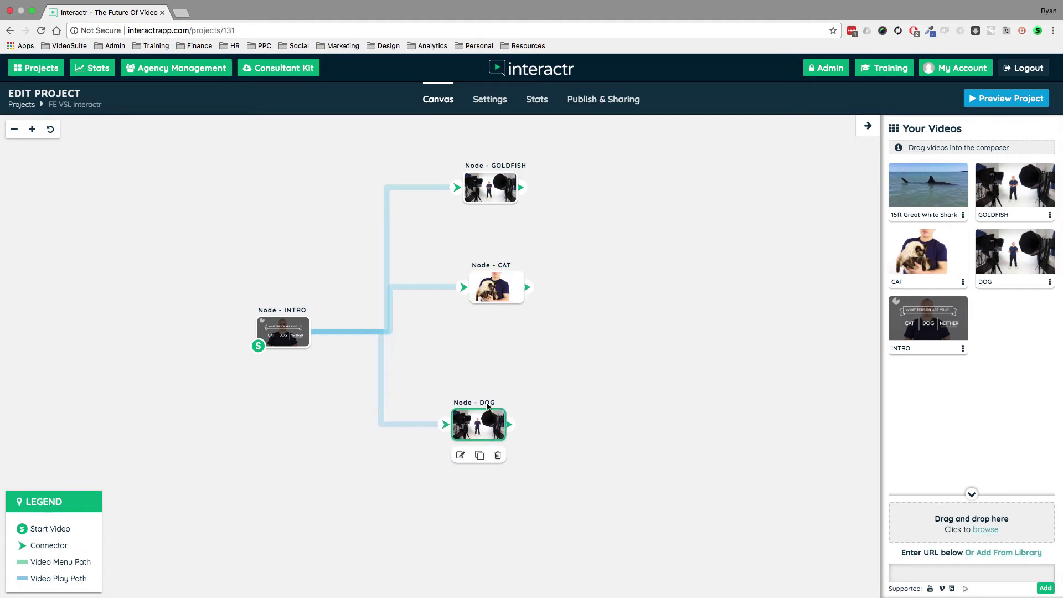
pyautogui.moveTo(496, 187); pyautogui.dragTo(505, 183)
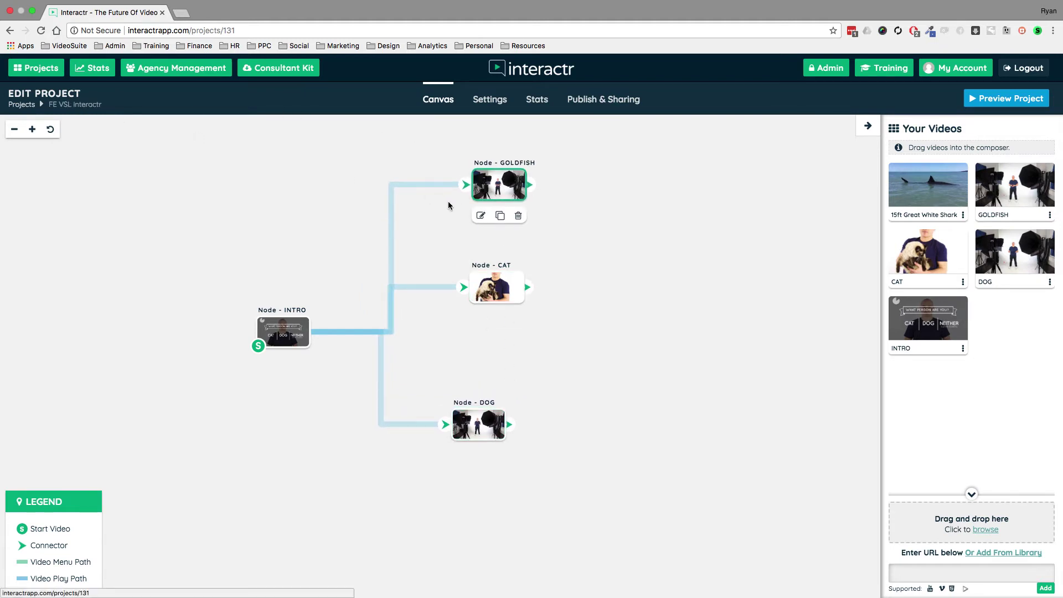
# - Reopen the INTRO node and play its preview
pyautogui.doubleClick(284, 328)
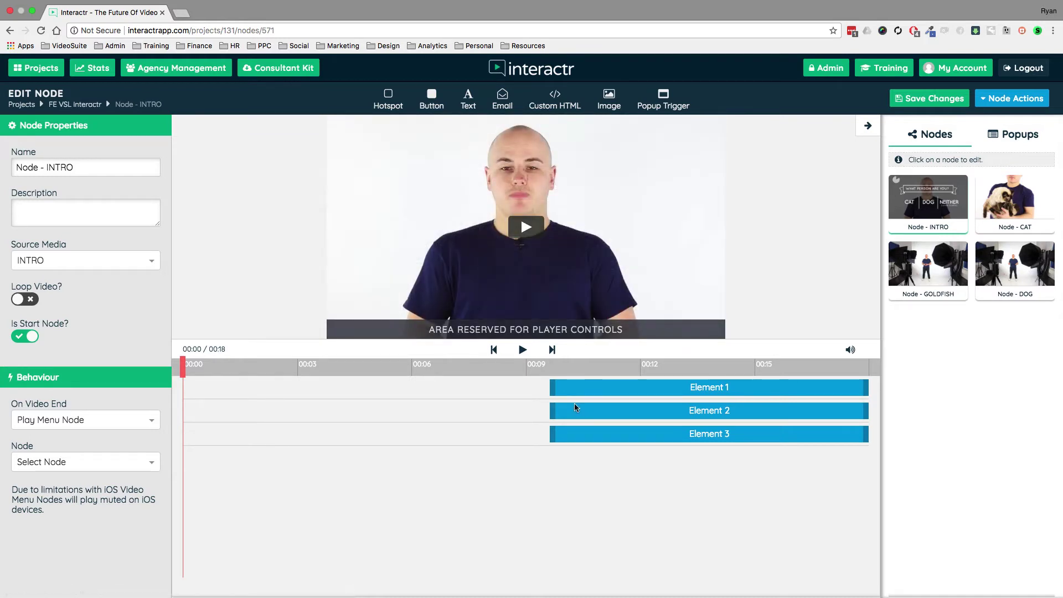
pyautogui.click(1003, 100)
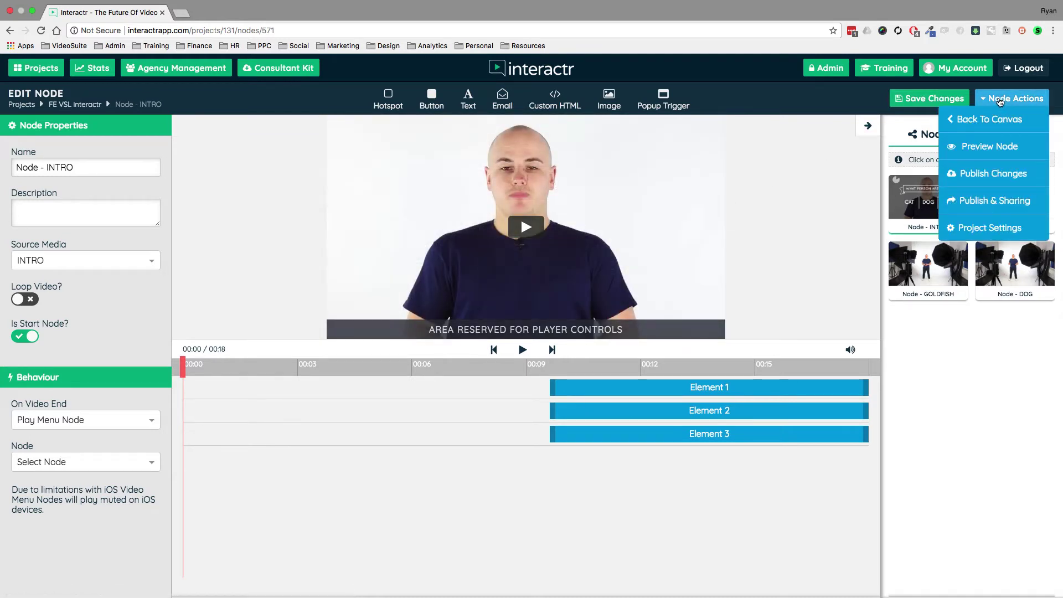
pyautogui.click(976, 150)
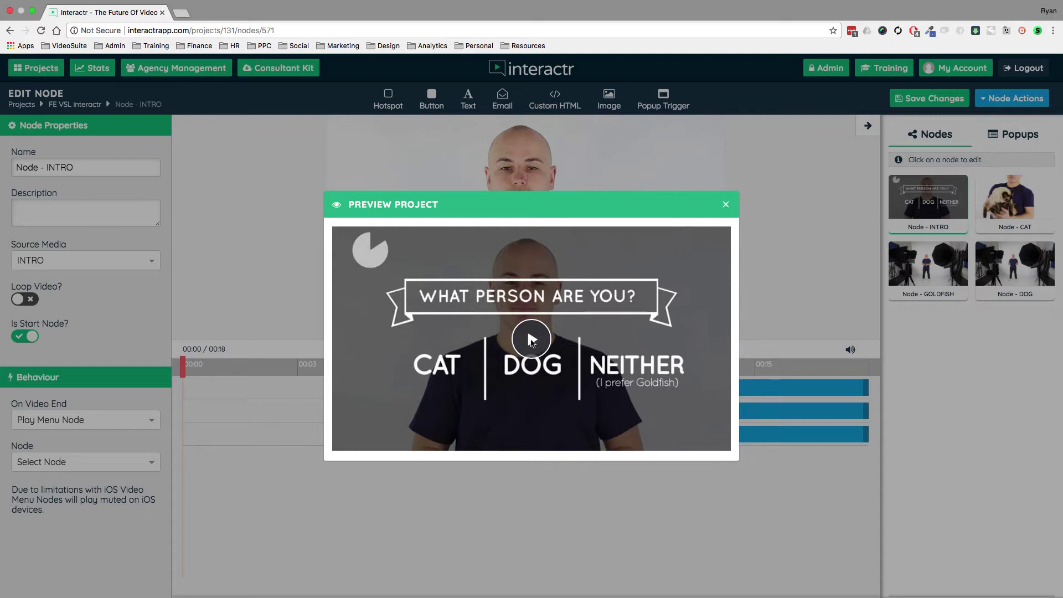
pyautogui.click(532, 340)
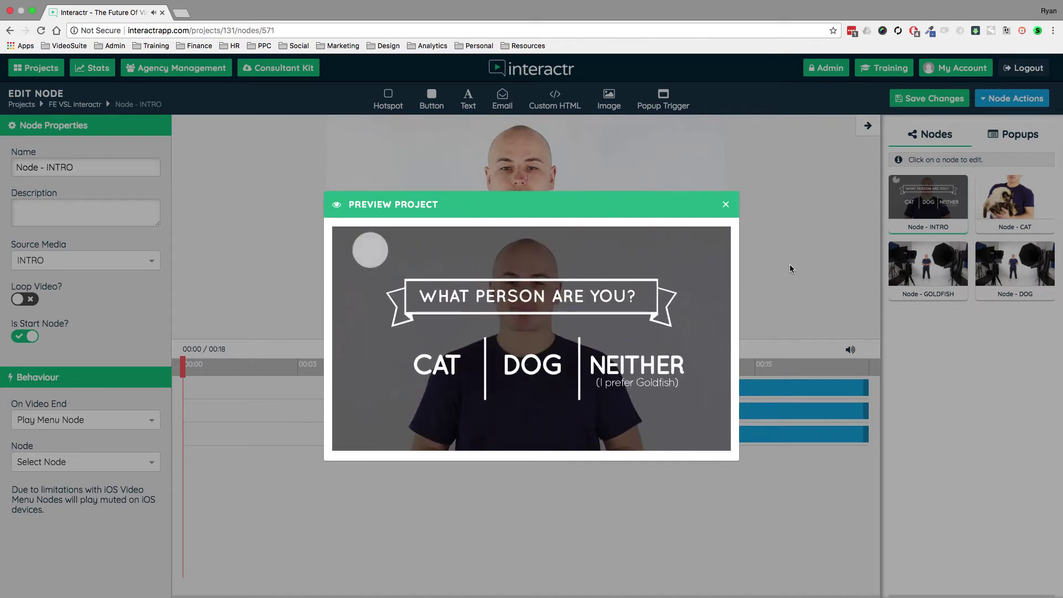
# - Choose the DOG answer in the project preview to test its hotspot, and close the preview
pyautogui.click(551, 363)
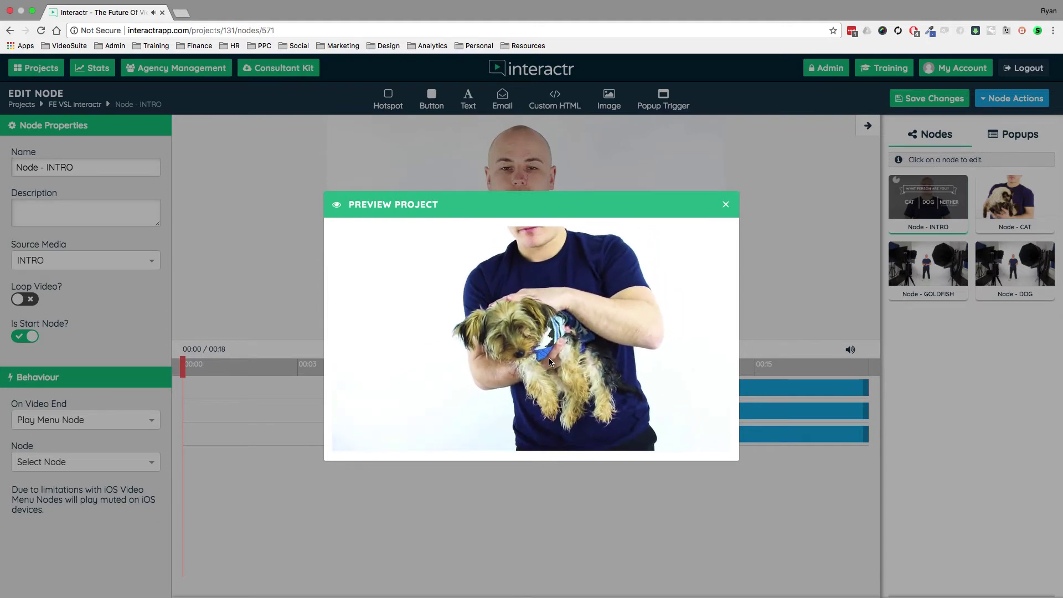
pyautogui.click(726, 205)
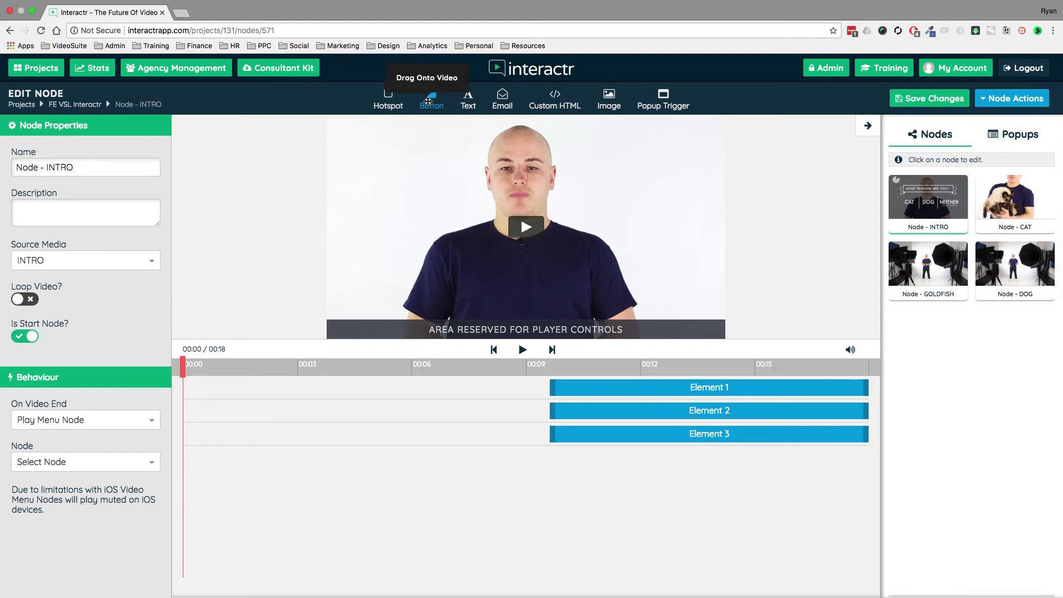
# - Try out a 130 by 50 px button element beside the man in the INTRO video, and delete it
pyautogui.moveTo(432, 101); pyautogui.dragTo(379, 178)
pyautogui.moveTo(417, 193)
pyautogui.mouseDown()
pyautogui.moveTo(424, 200)
pyautogui.moveTo(438, 186)
pyautogui.moveTo(415, 200)
pyautogui.mouseUp()
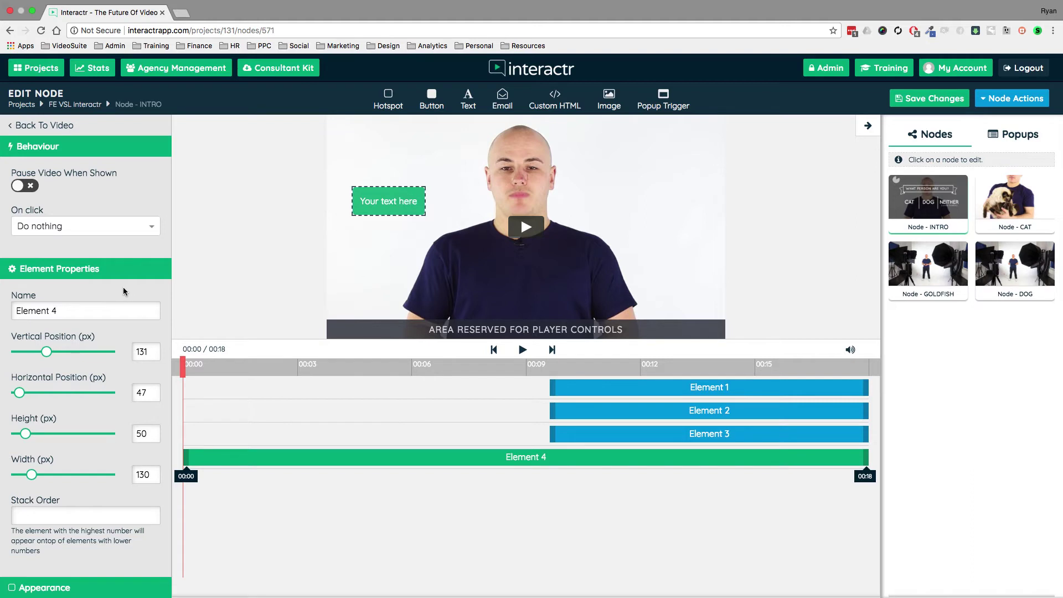
pyautogui.scroll(-10, 95, 293)
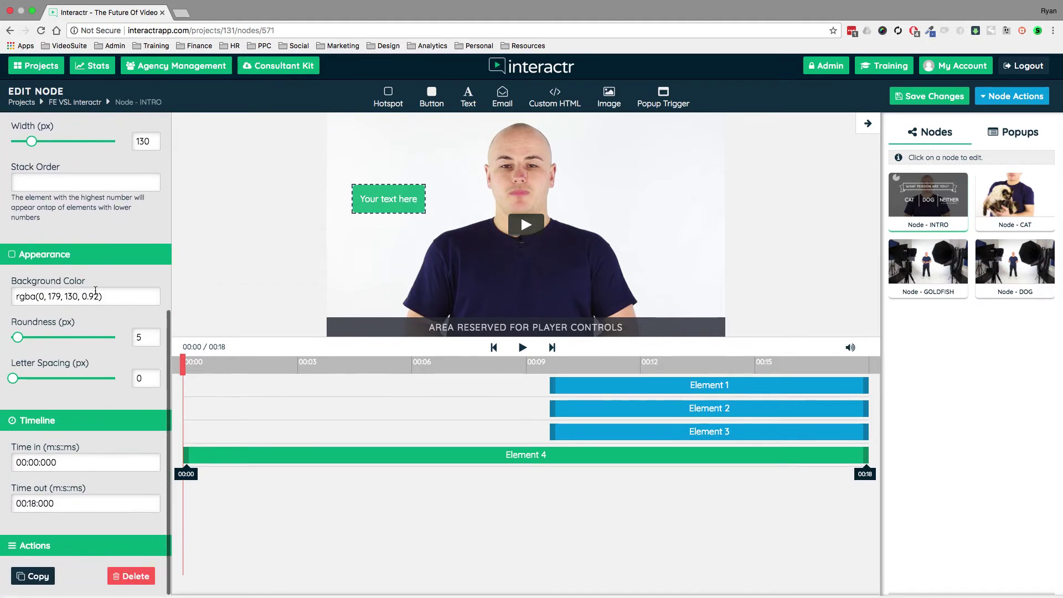
pyautogui.scroll(10, 95, 290)
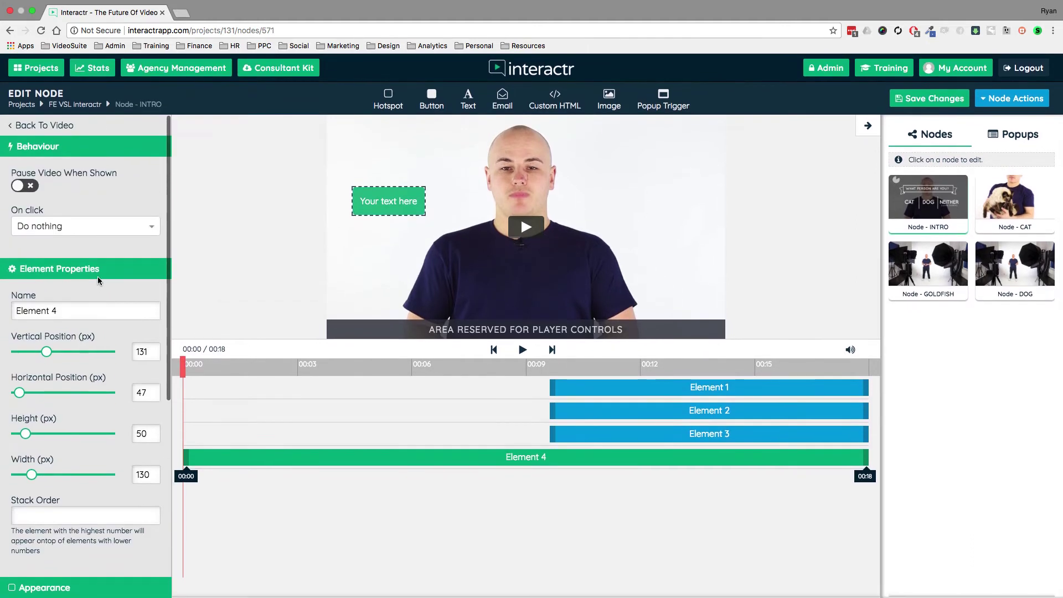
pyautogui.press('Delete')
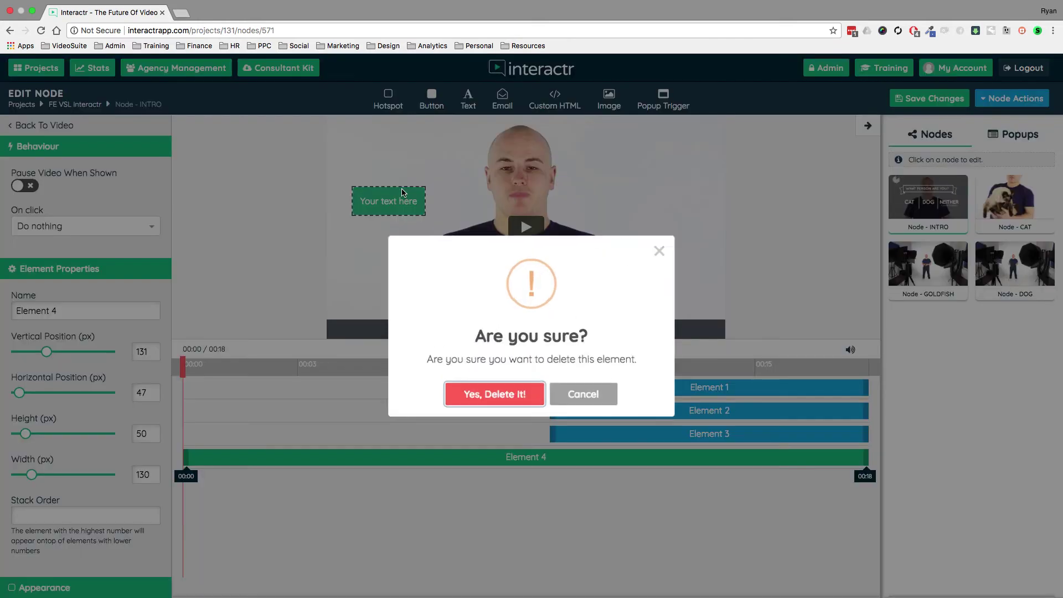
pyautogui.click(505, 388)
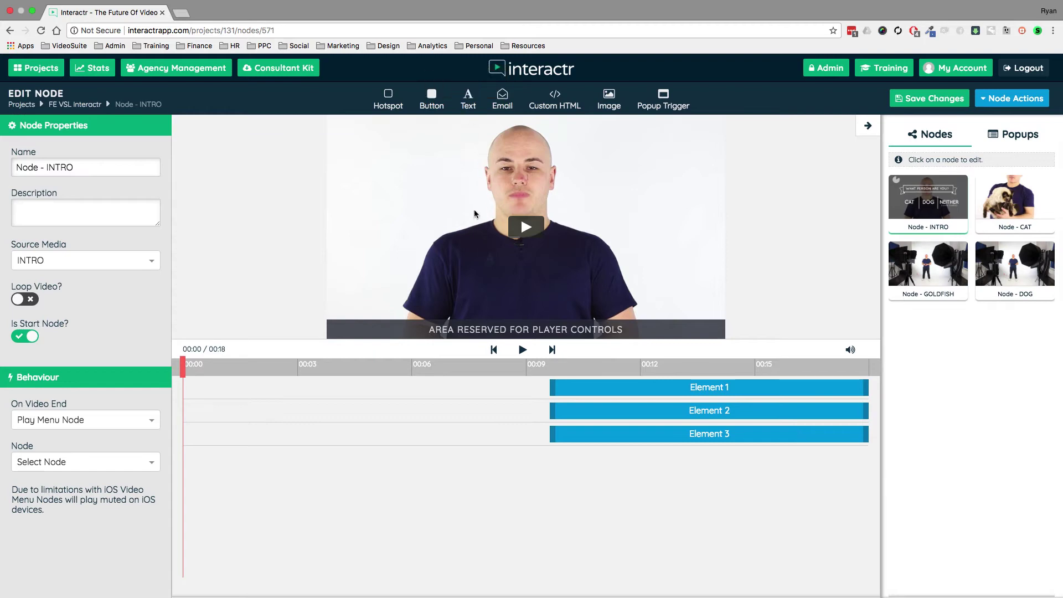
# - Try out a text element over the man's chest in the INTRO video, and delete it
pyautogui.moveTo(498, 259); pyautogui.dragTo(497, 255)
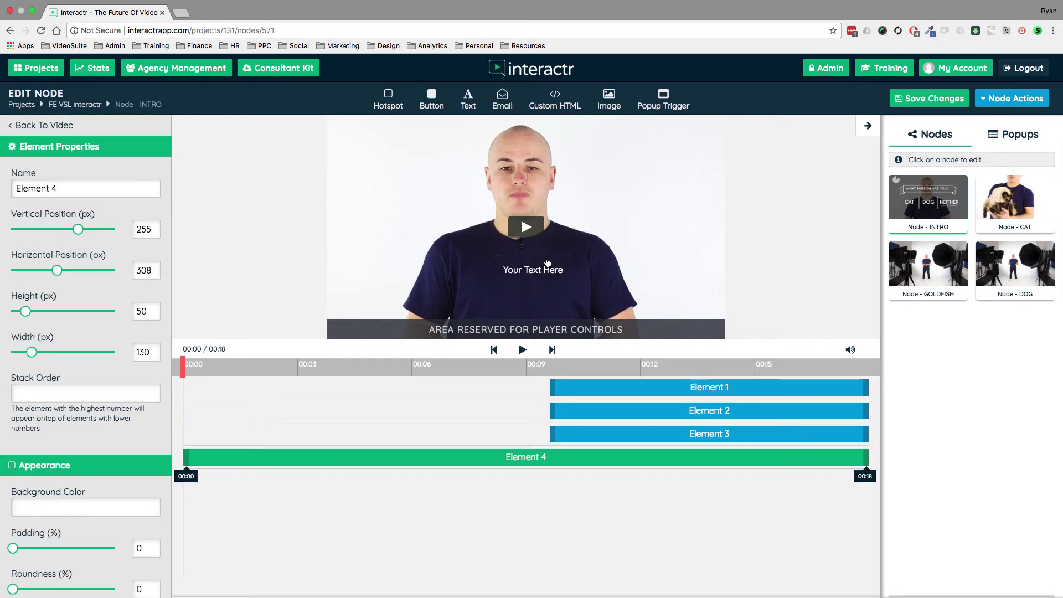
pyautogui.press('Delete')
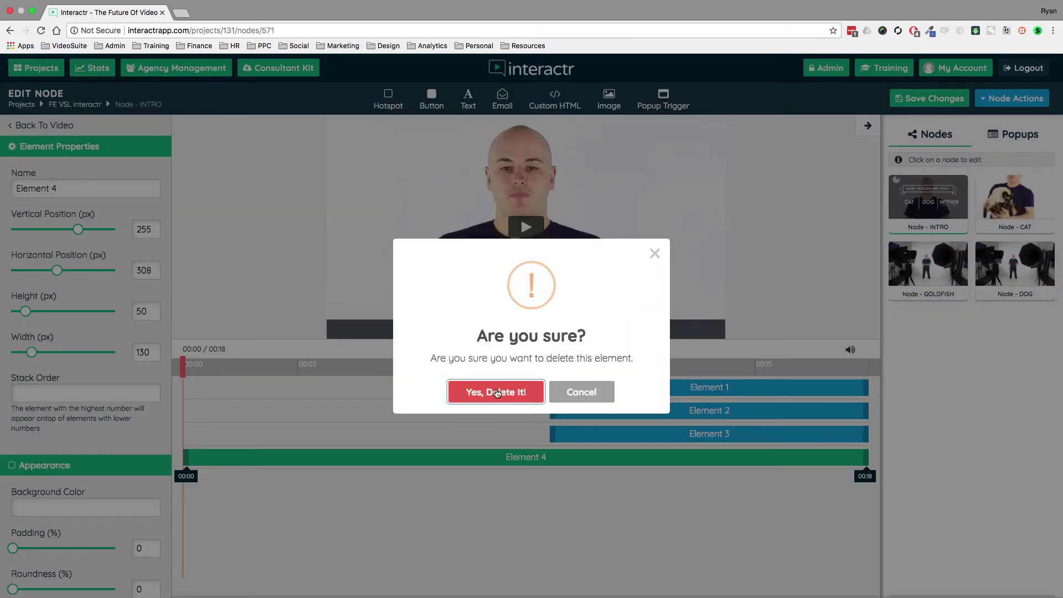
pyautogui.click(497, 387)
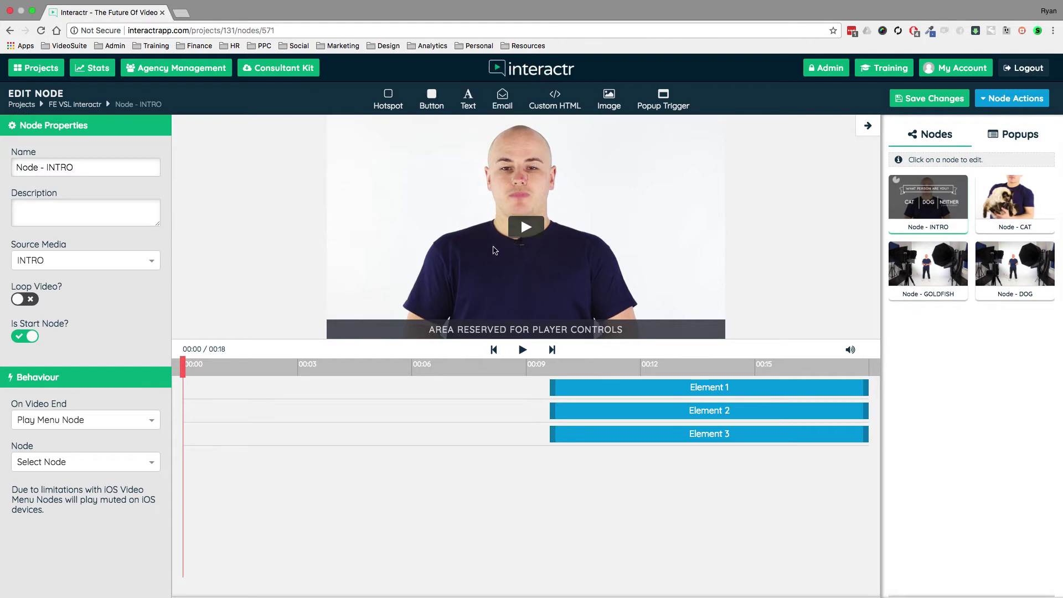
# - Try out an email form enlarged to about 475 by 100 px over the man's chest, and delete it
pyautogui.moveTo(497, 260); pyautogui.dragTo(492, 256)
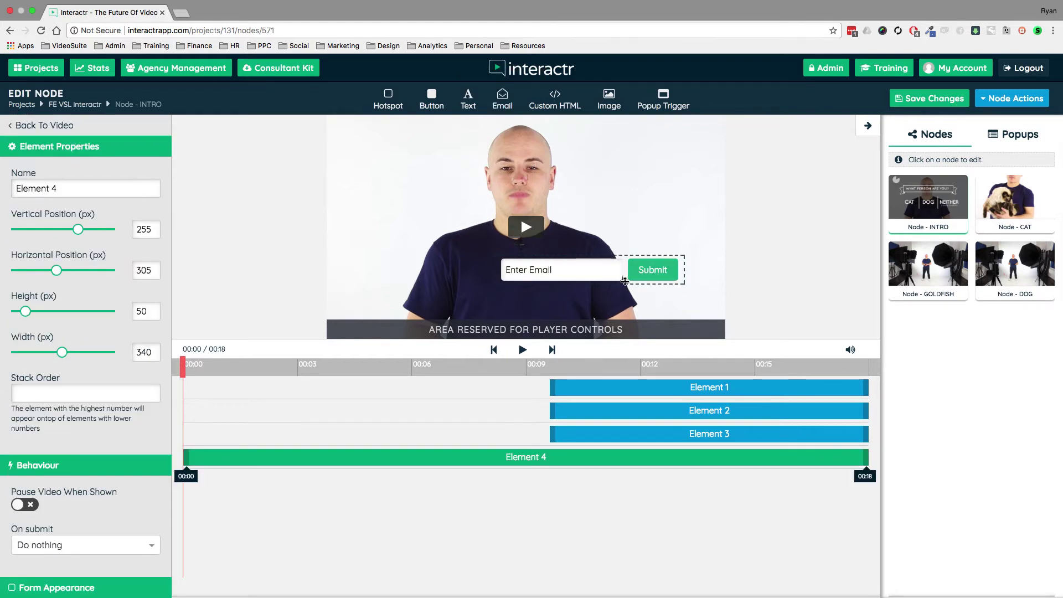
pyautogui.moveTo(625, 280); pyautogui.dragTo(652, 236)
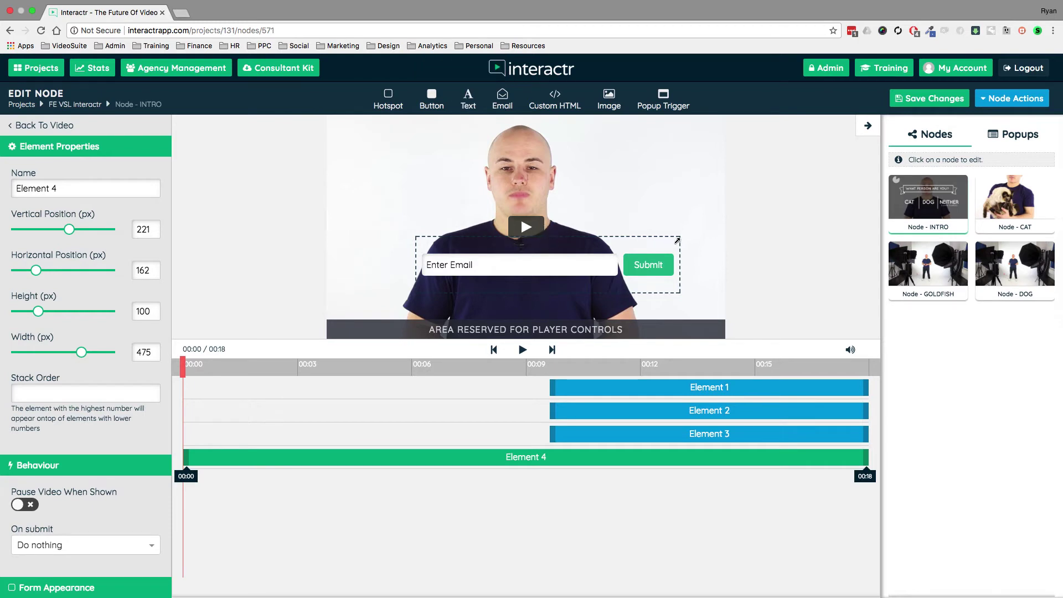
pyautogui.moveTo(671, 242); pyautogui.dragTo(646, 268)
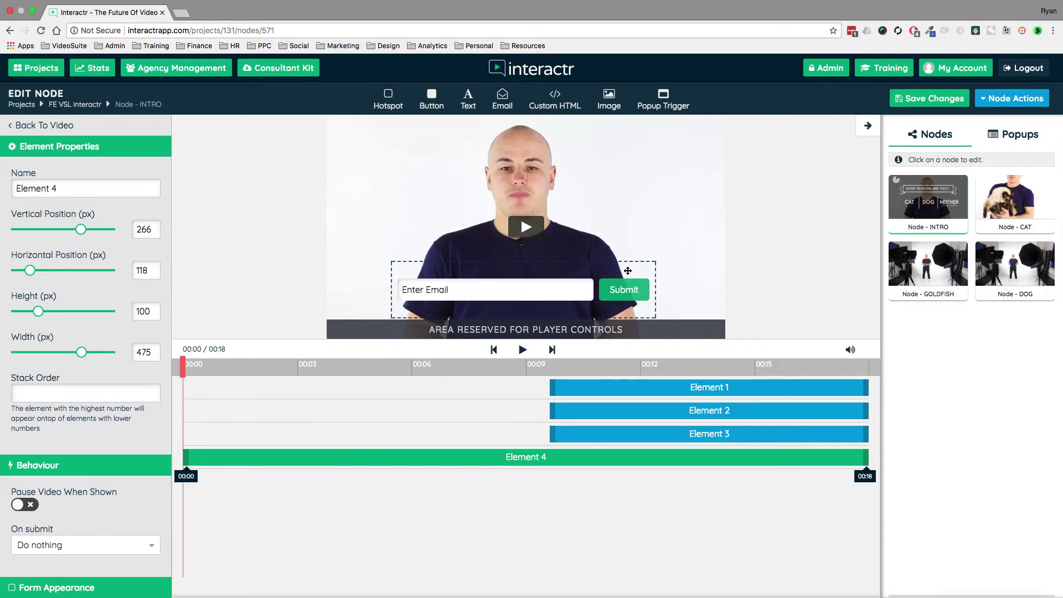
pyautogui.press('Delete')
pyautogui.click(515, 392)
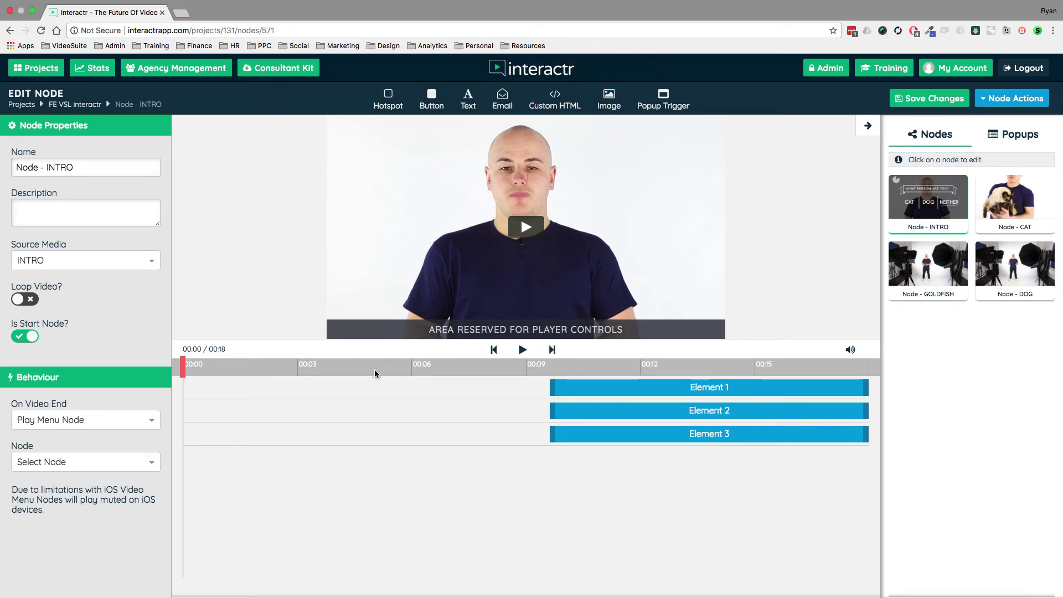
# - Add an image element at about 00:10 in the INTRO video, using the library image Tell Me More
pyautogui.moveTo(182, 367); pyautogui.dragTo(581, 364)
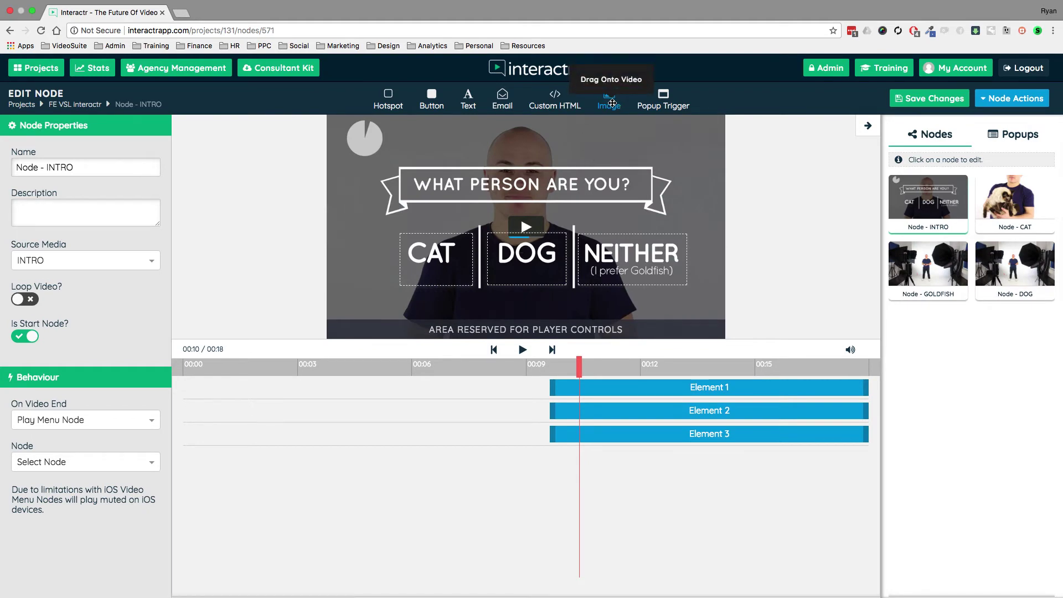
pyautogui.moveTo(611, 103); pyautogui.dragTo(669, 143)
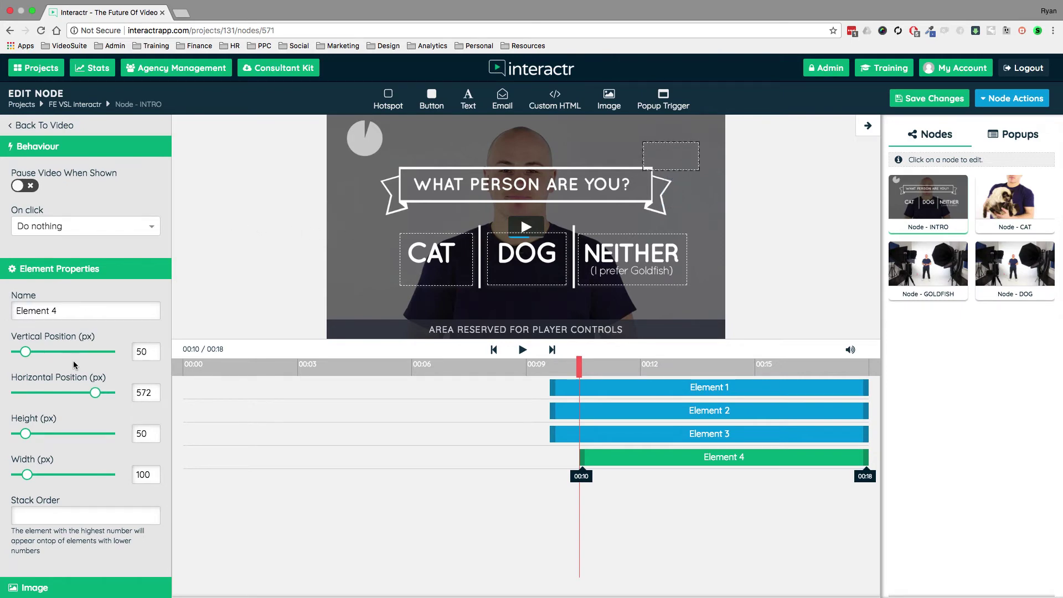
pyautogui.scroll(-5, 73, 364)
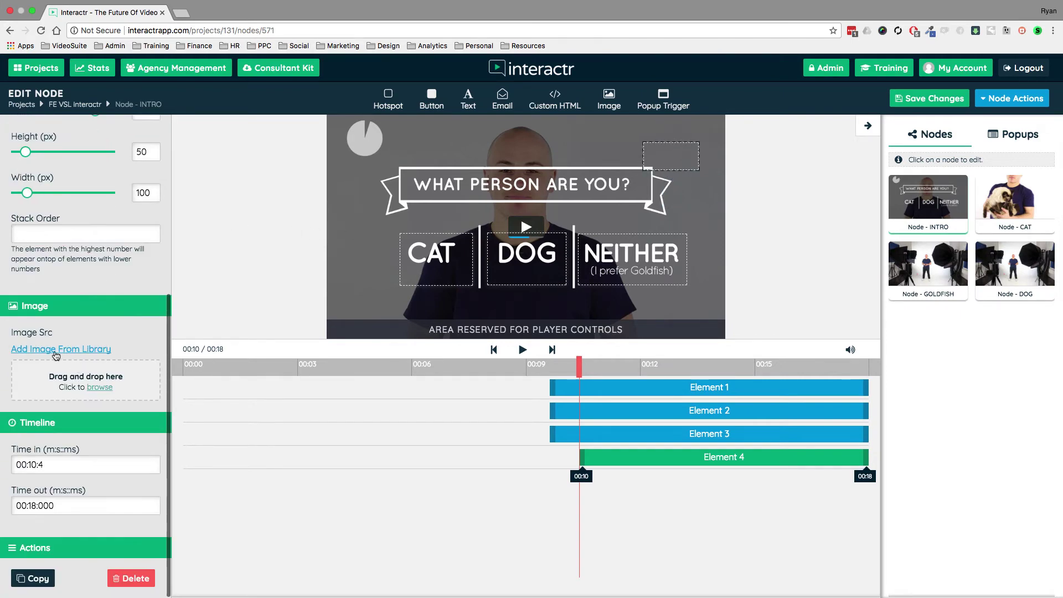
pyautogui.click(54, 349)
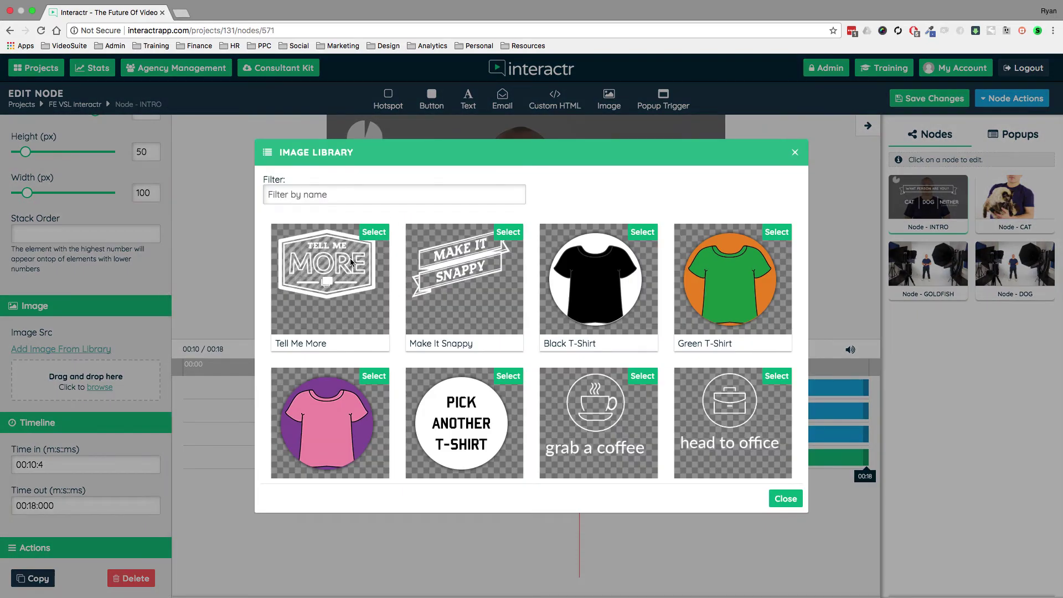
pyautogui.click(374, 233)
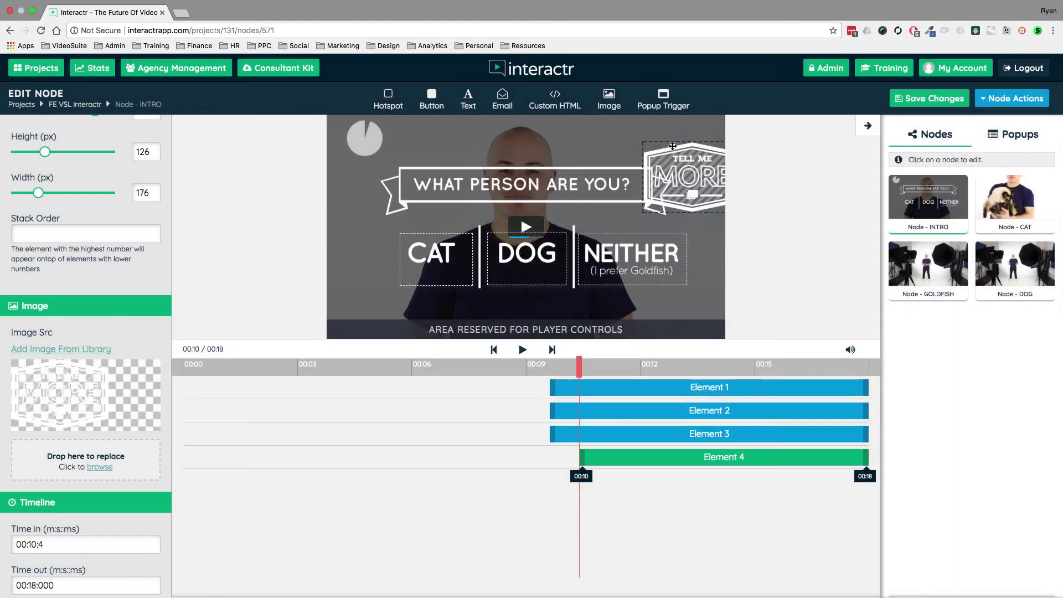
# - Reposition the Tell Me More image fully inside the video frame, and delete it
pyautogui.moveTo(690, 152); pyautogui.dragTo(653, 138)
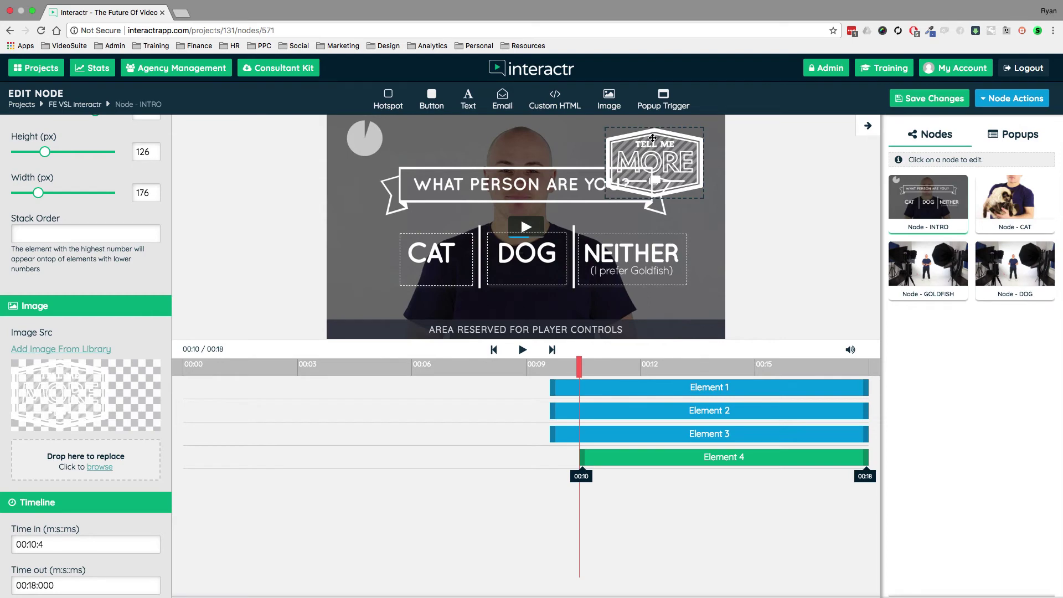
pyautogui.moveTo(653, 138); pyautogui.dragTo(655, 137)
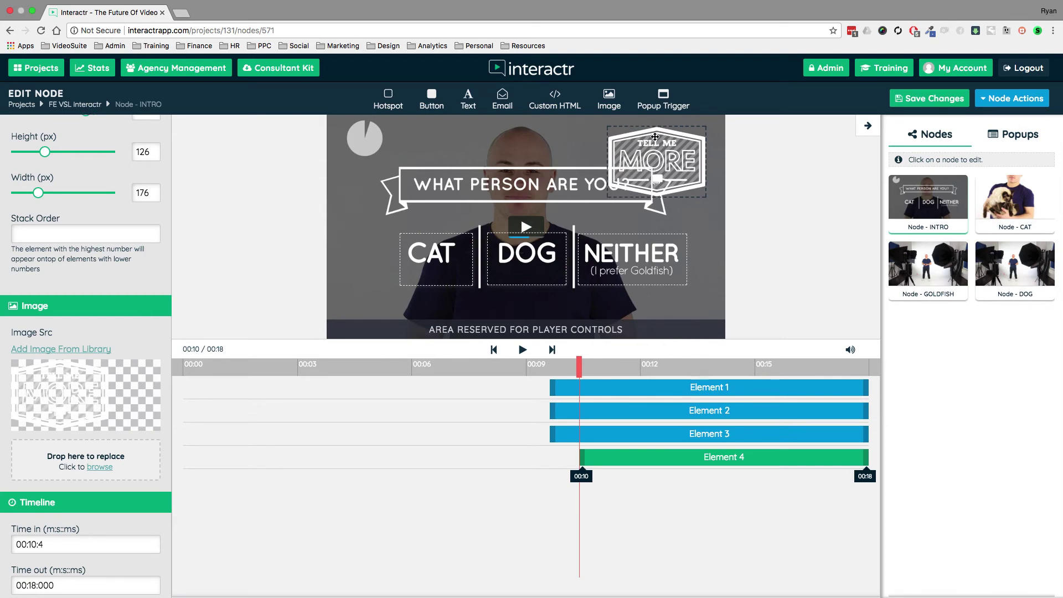
pyautogui.press('Delete')
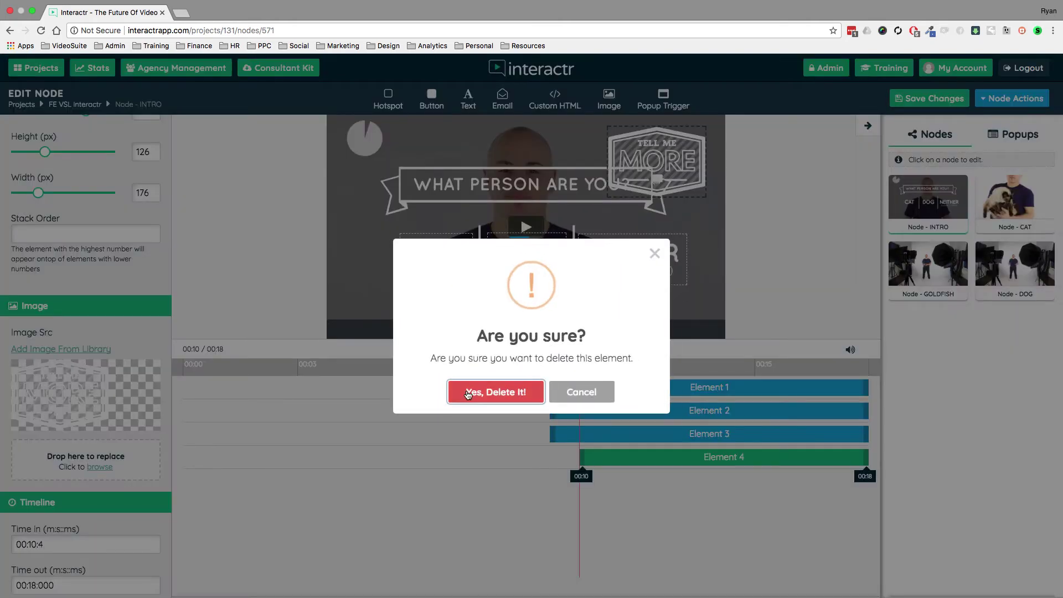
pyautogui.click(501, 391)
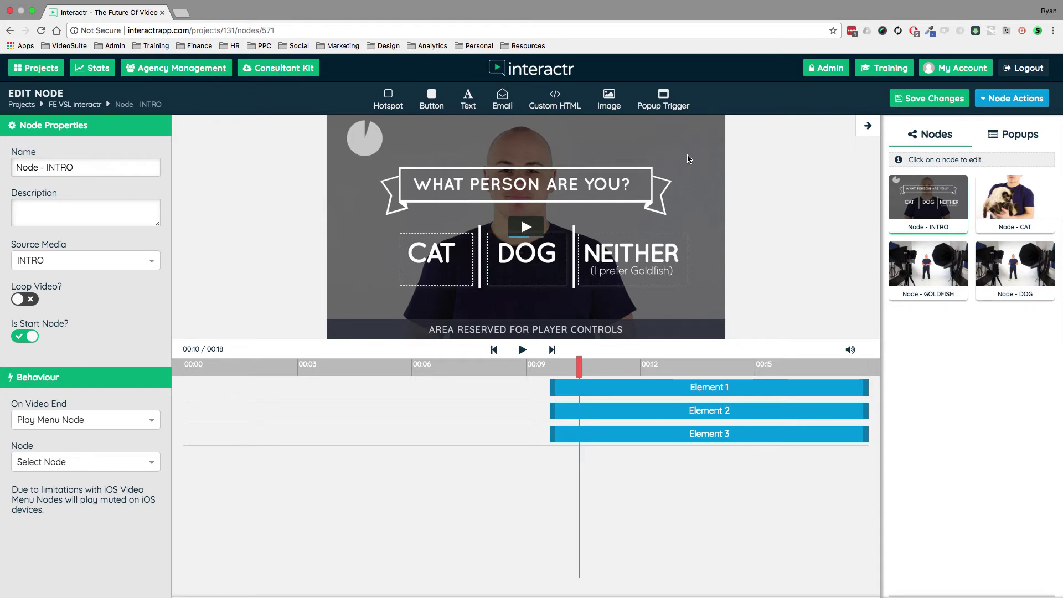
# - Create a new popup for the INTRO node and apply the Emal Template to it
pyautogui.click(1018, 138)
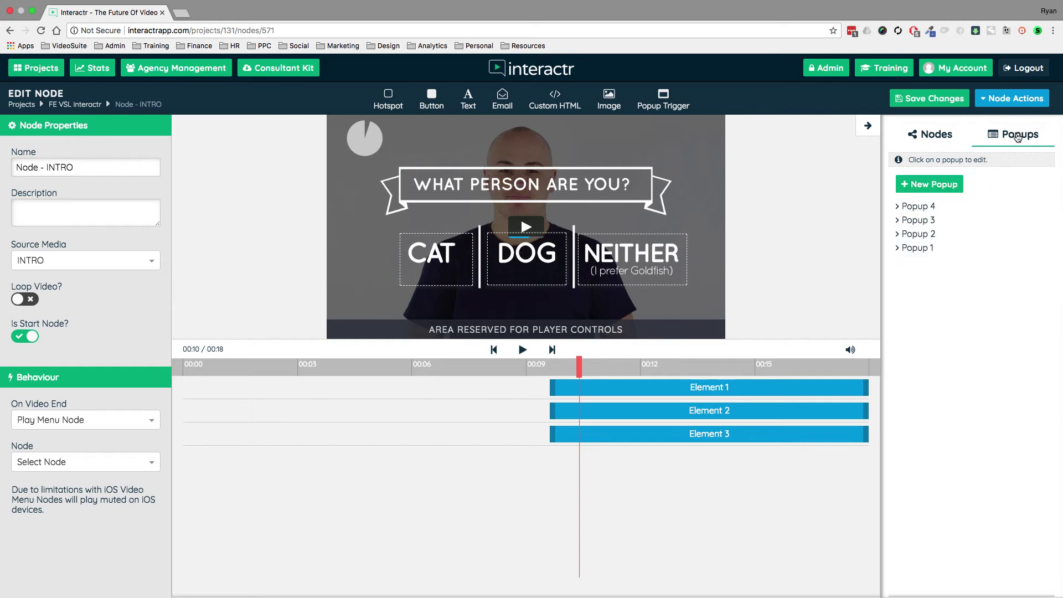
pyautogui.click(931, 187)
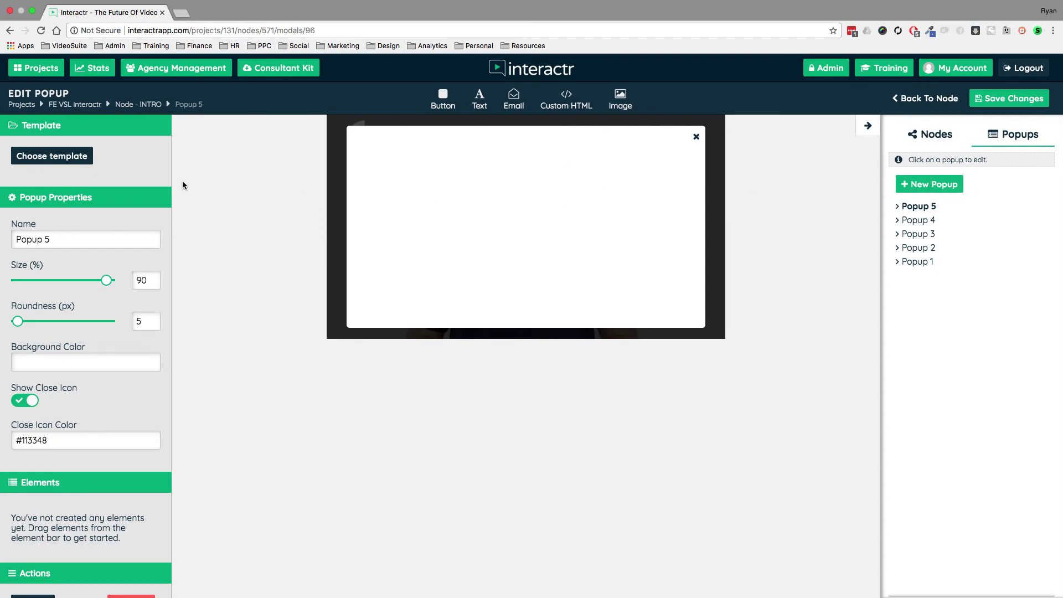
pyautogui.click(69, 159)
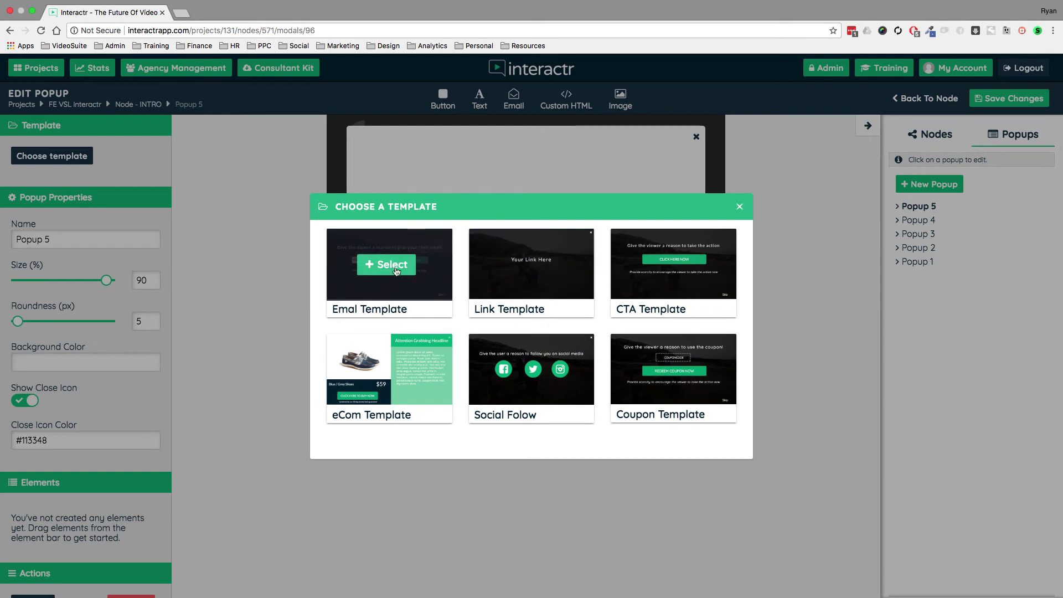
pyautogui.click(391, 266)
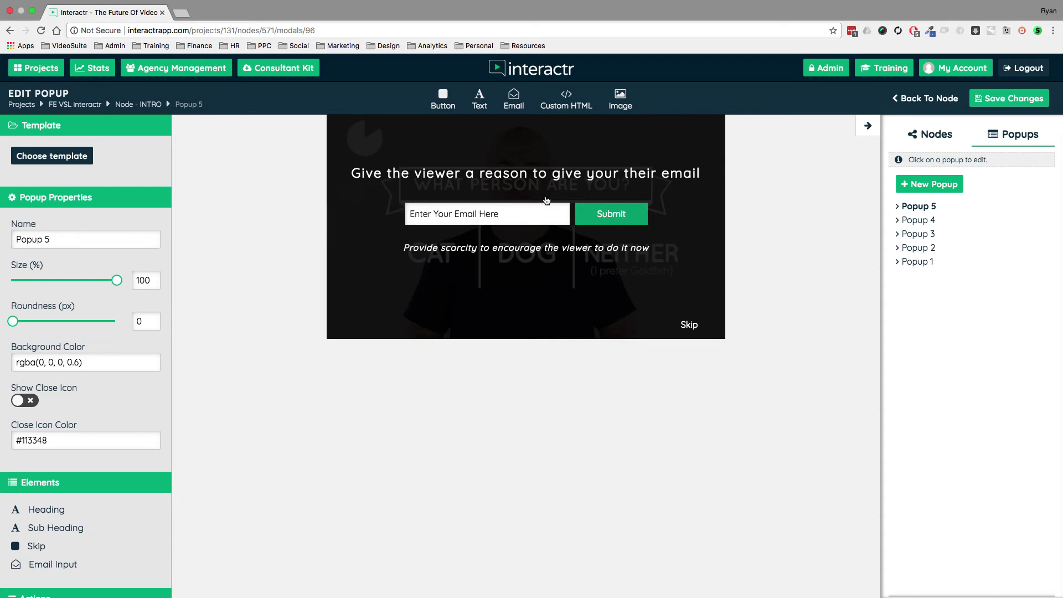
# - Inspect the popup's email input element, and try the Coupon Template and the CTA Template on the popup
pyautogui.click(565, 174)
pyautogui.click(612, 218)
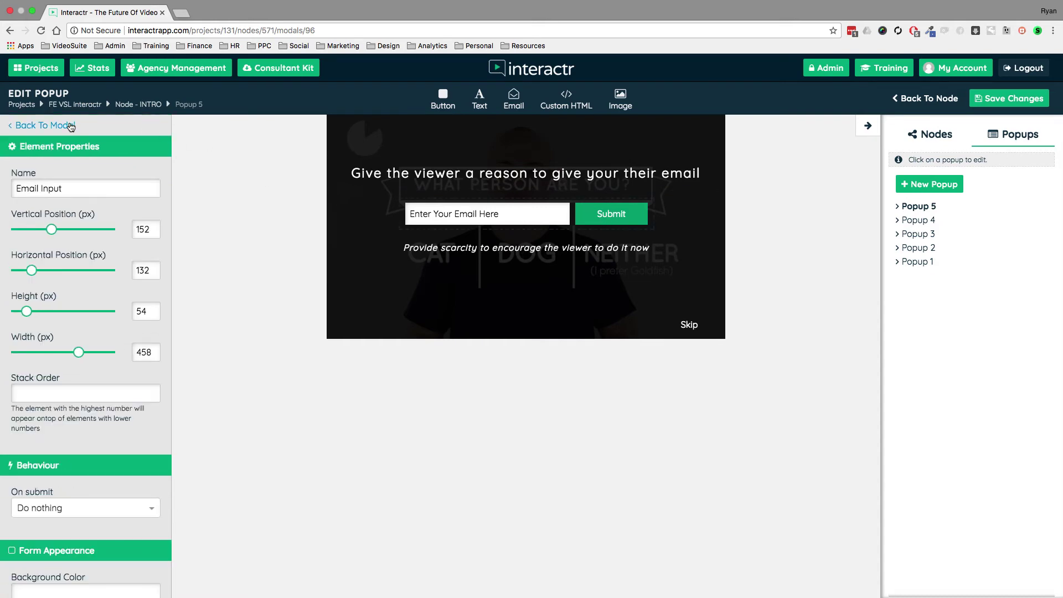
pyautogui.click(45, 125)
pyautogui.click(78, 156)
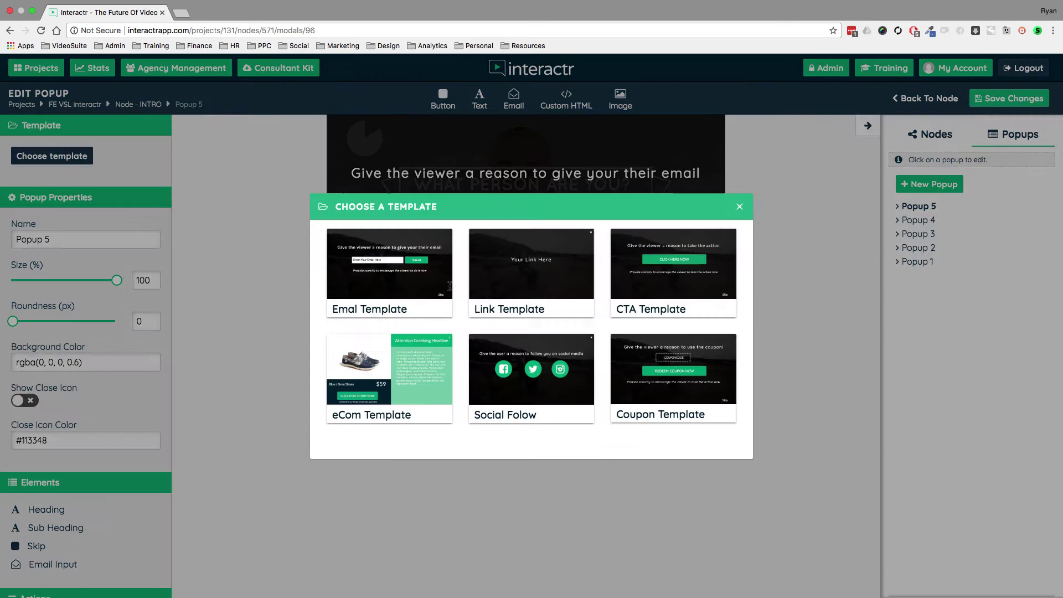
pyautogui.click(674, 369)
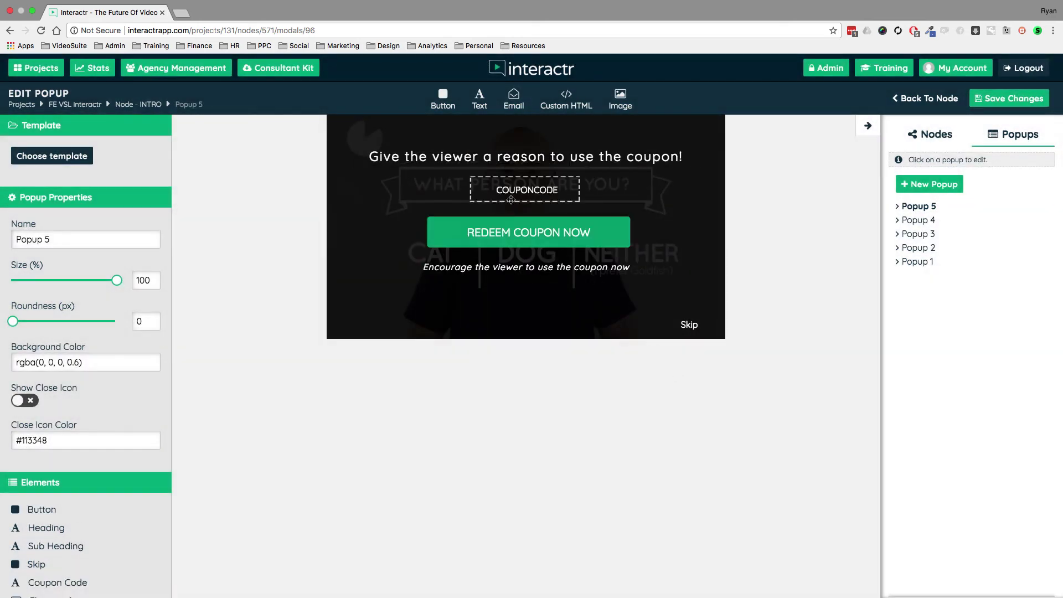
pyautogui.click(48, 157)
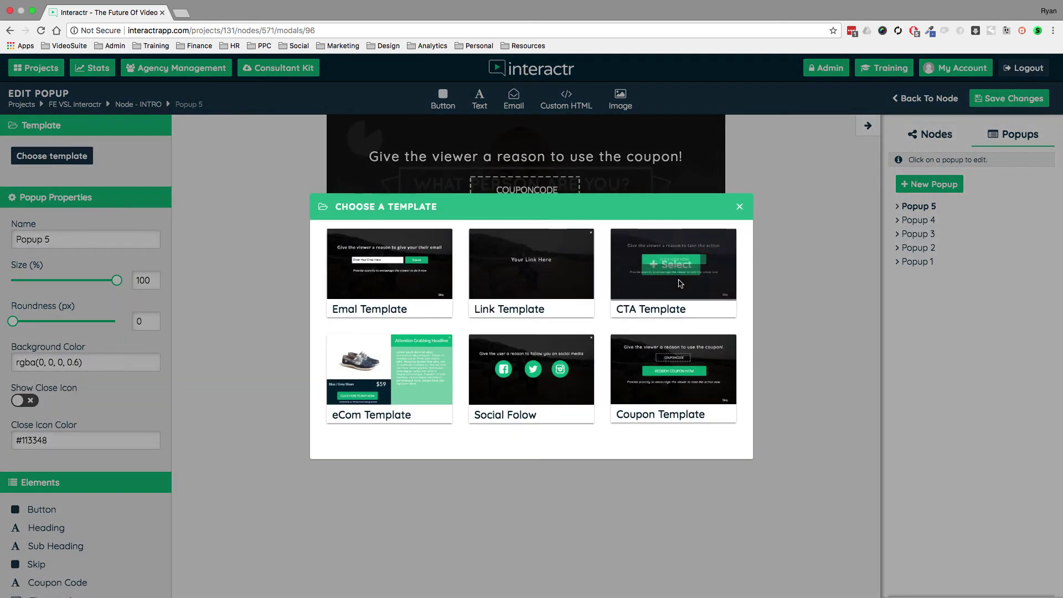
pyautogui.click(684, 270)
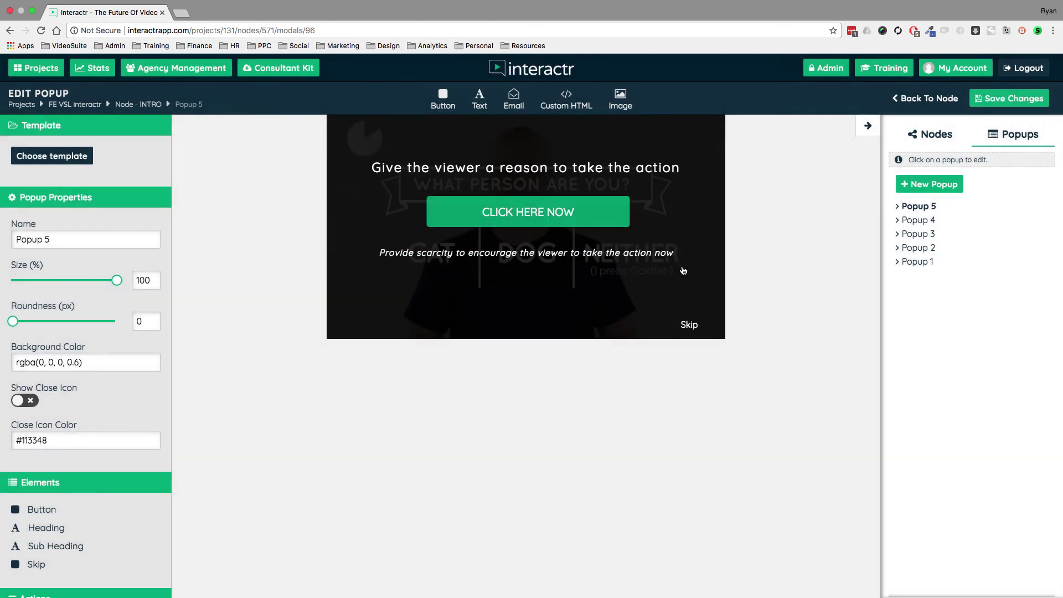
# - Apply the eCom Template to the popup and return to the INTRO node
pyautogui.click(52, 156)
pyautogui.click(386, 363)
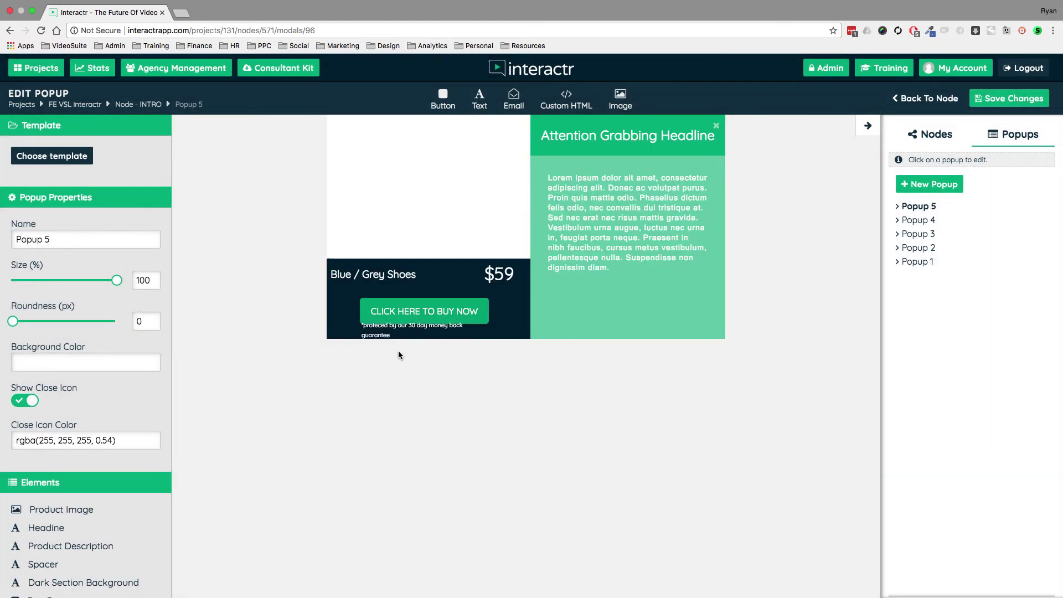
pyautogui.click(558, 167)
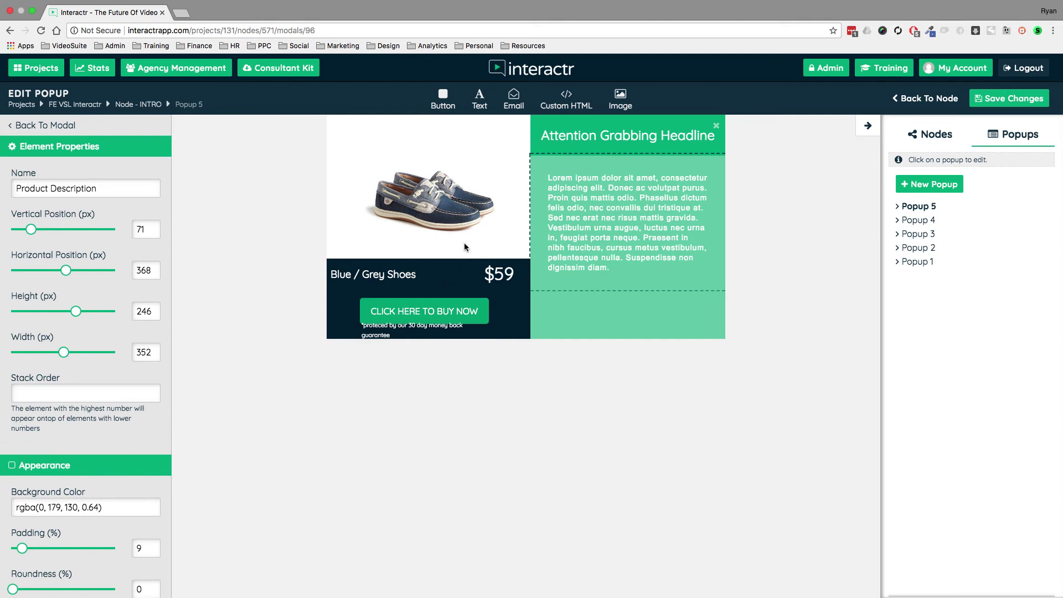
pyautogui.click(928, 100)
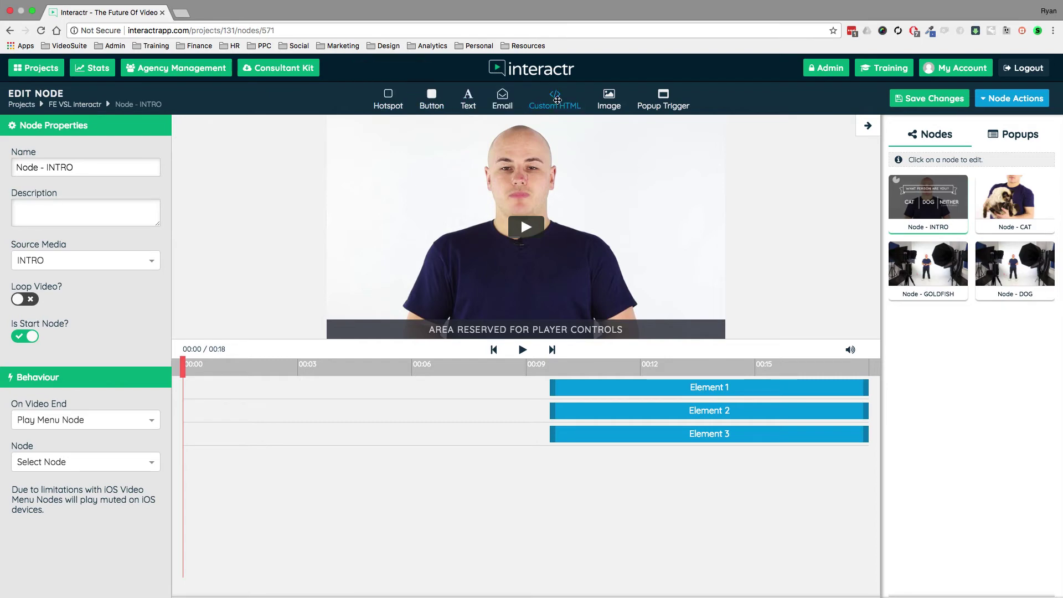
# - Save the INTRO node's changes, return to the project canvas, and reposition the CAT and DOG nodes
pyautogui.click(908, 103)
pyautogui.click(82, 105)
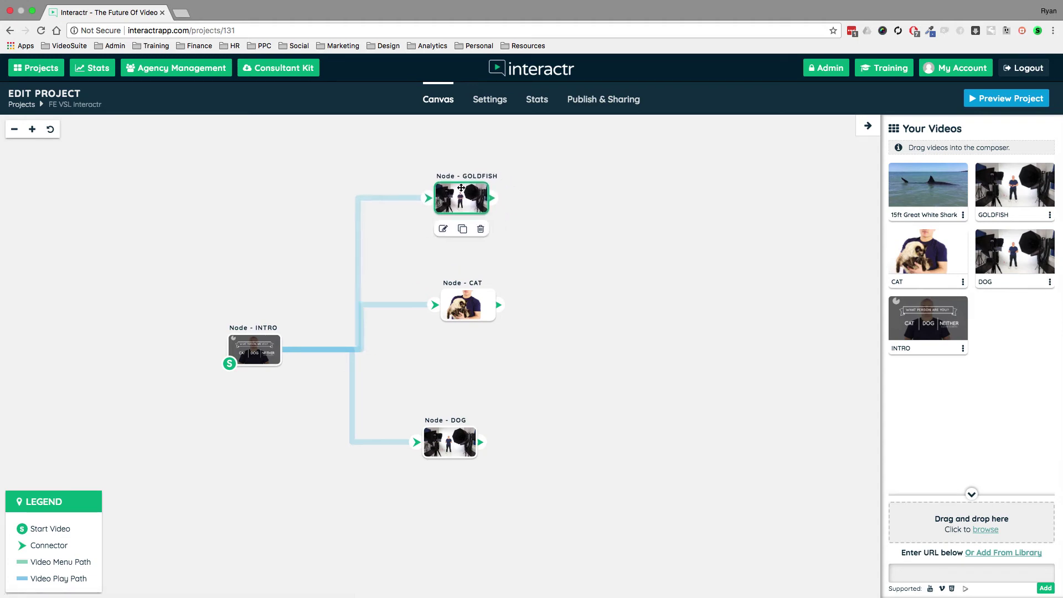
pyautogui.click(468, 306)
pyautogui.click(467, 422)
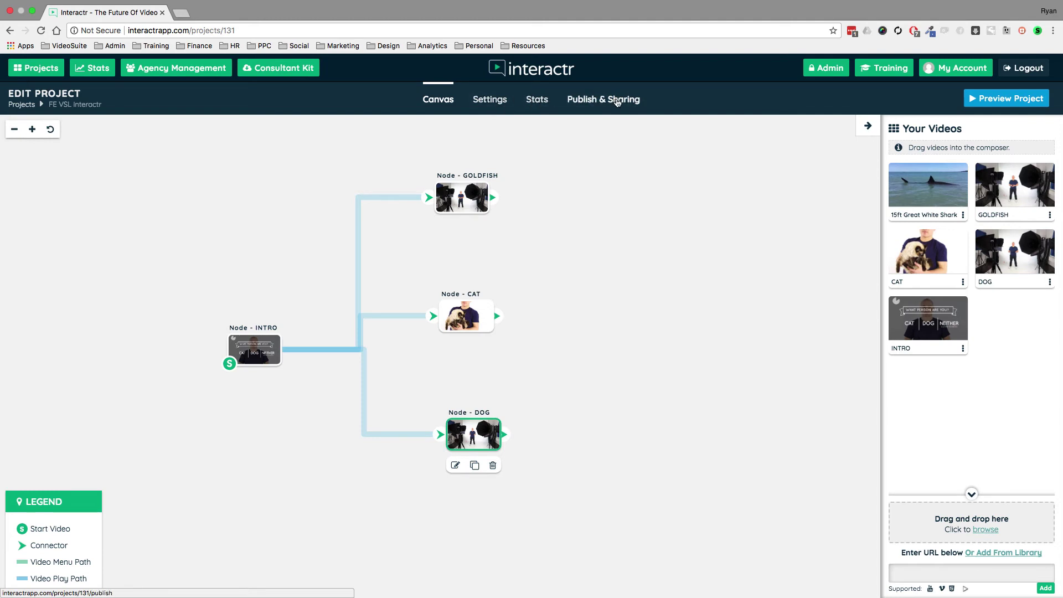
# - Review the project settings, including the player options, thumbnail choices and Facebook Pixel events
pyautogui.click(498, 104)
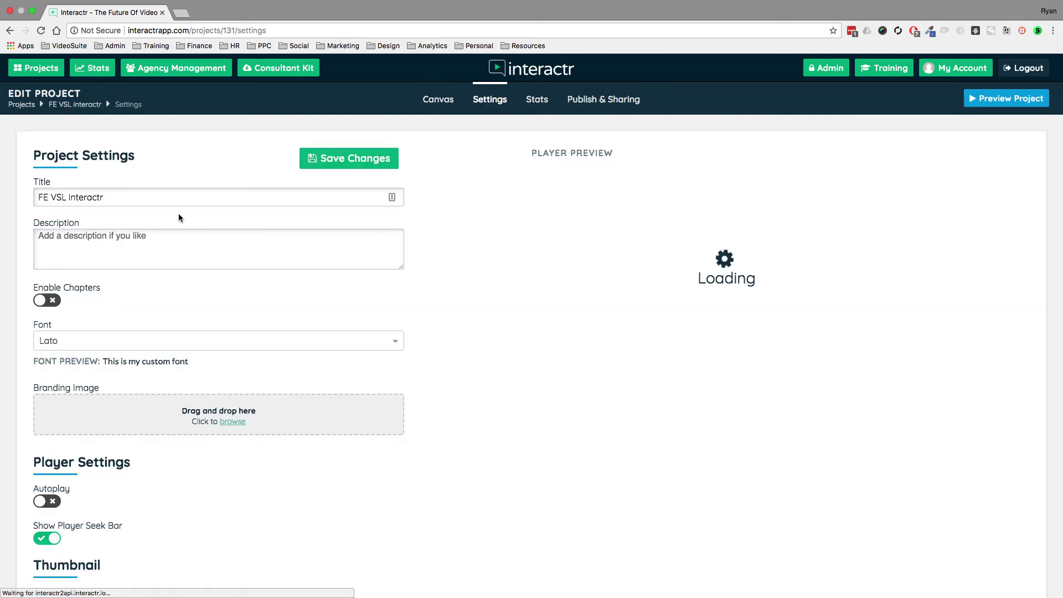
pyautogui.scroll(-1, 190, 282)
pyautogui.scroll(-9, 190, 282)
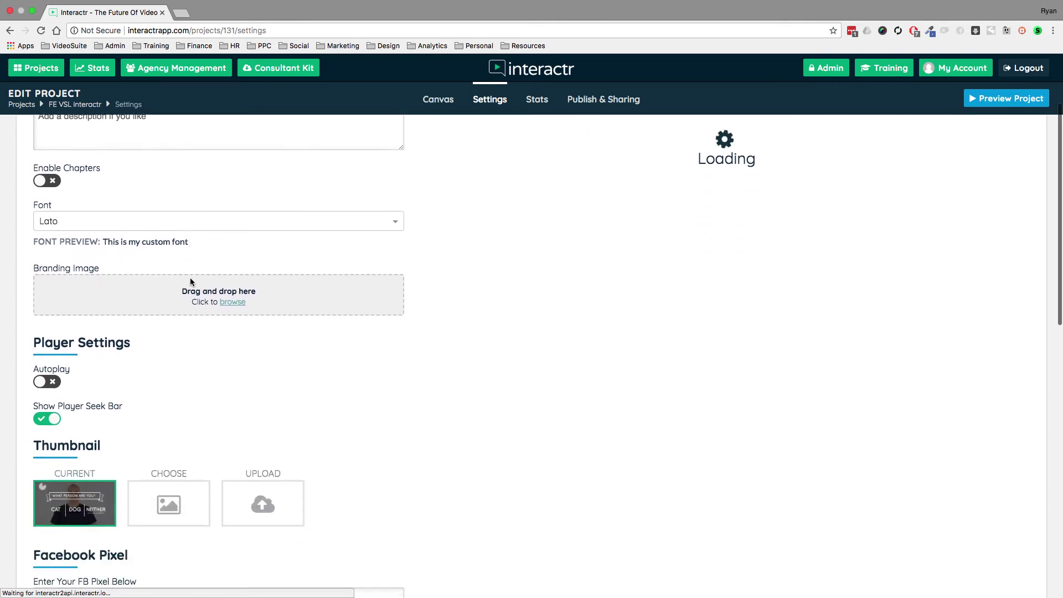
pyautogui.scroll(-5, 191, 282)
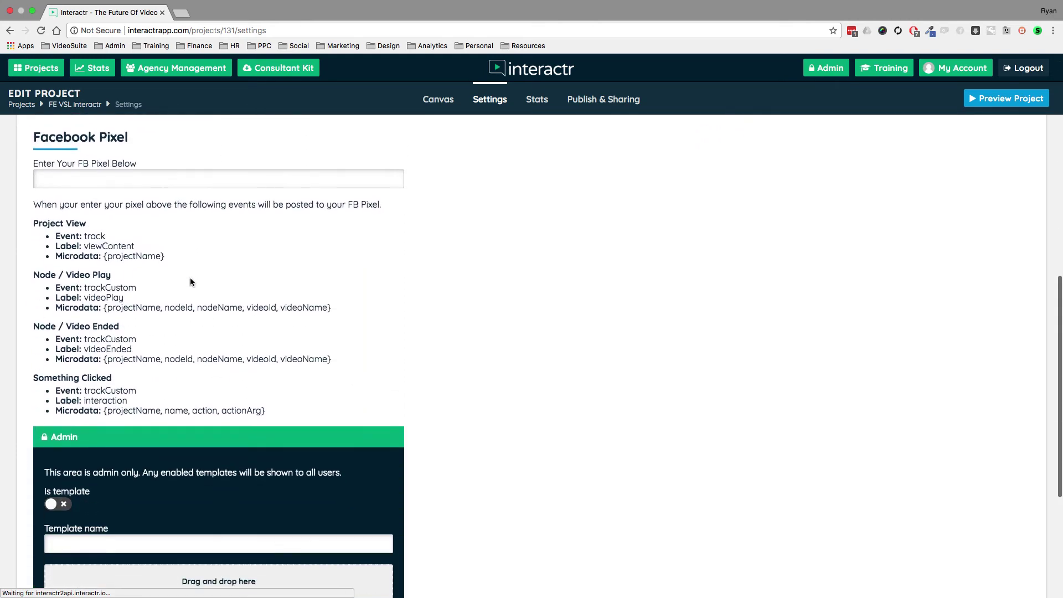
pyautogui.scroll(7, 188, 283)
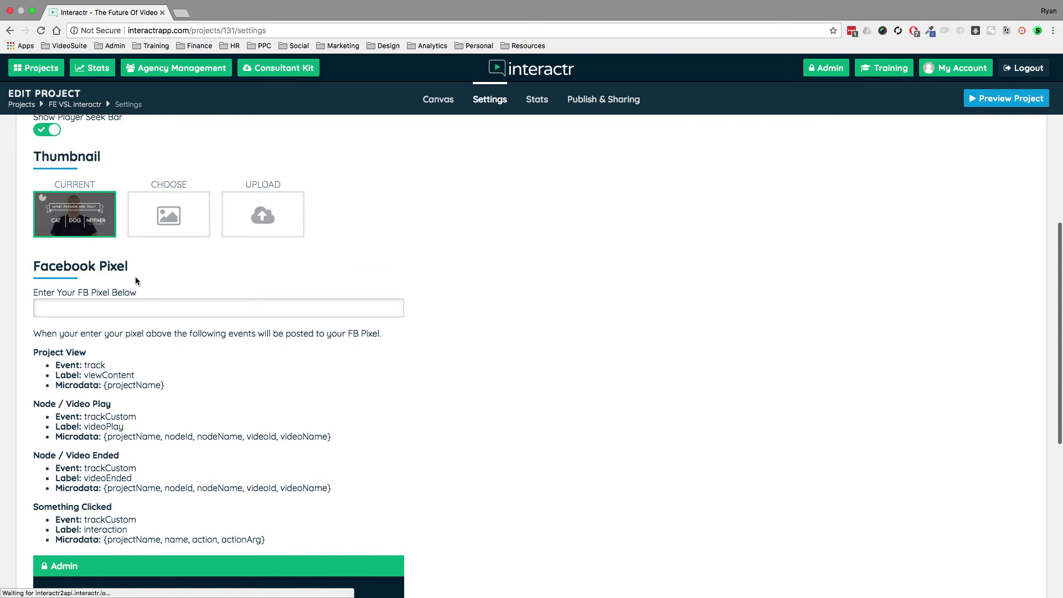
pyautogui.scroll(1, 141, 299)
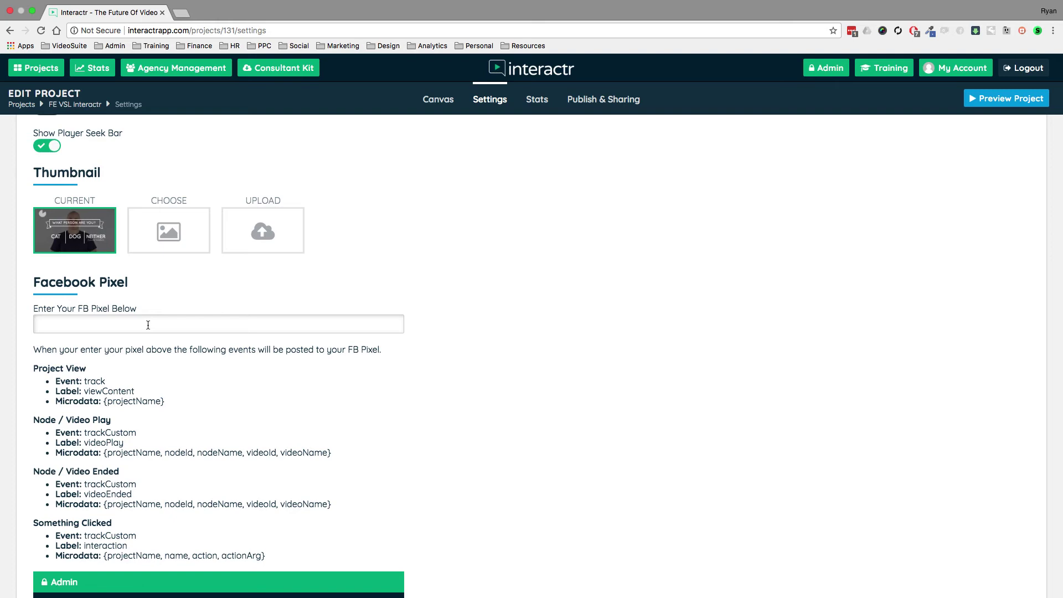
pyautogui.scroll(-1, 148, 325)
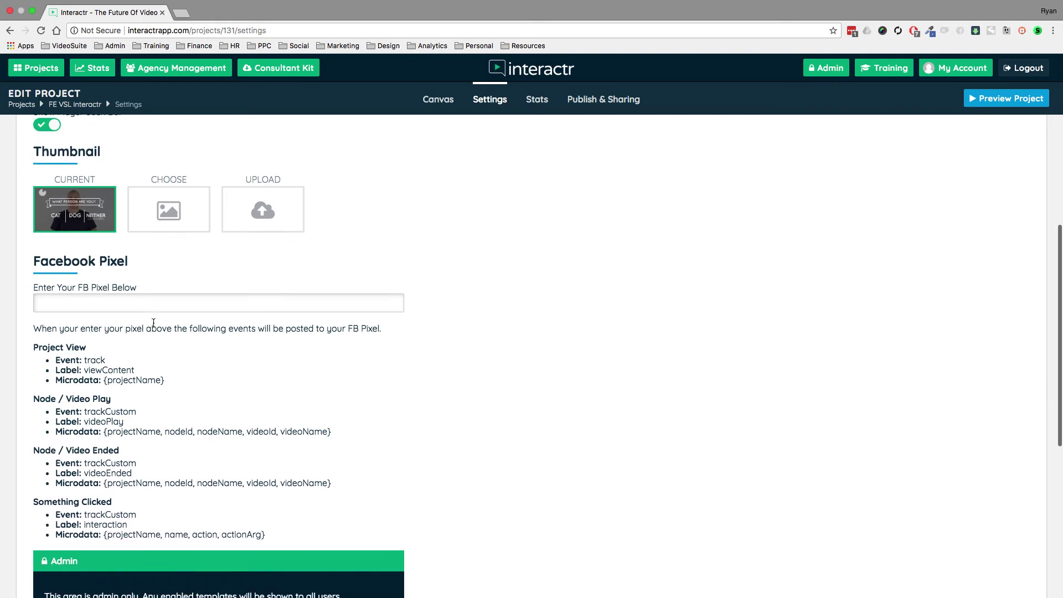
pyautogui.scroll(5, 155, 376)
pyautogui.scroll(3, 156, 377)
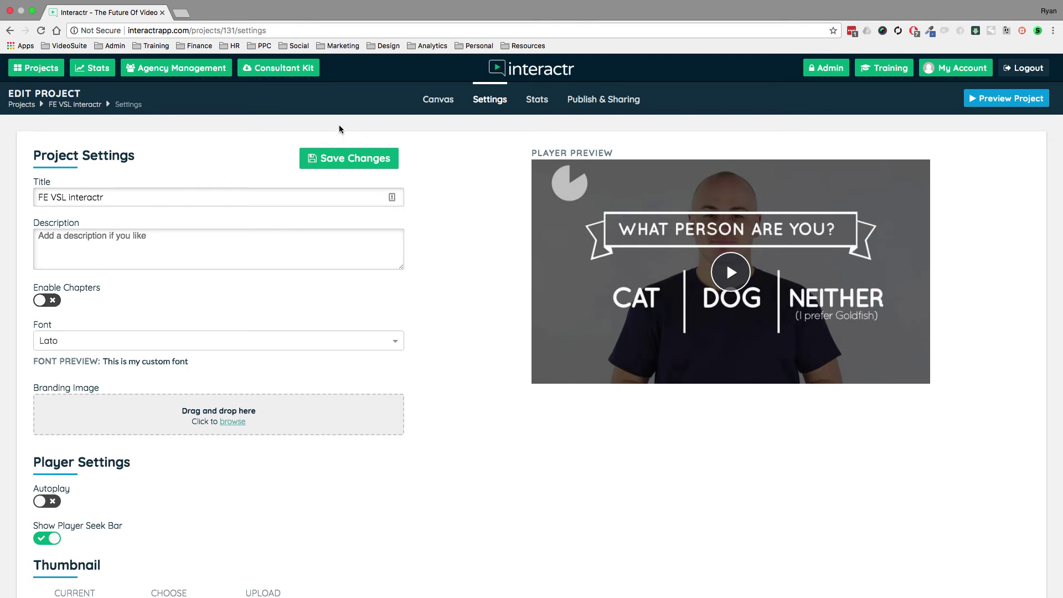
# - Delete the connections from the INTRO node to GOLDFISH, CAT and DOG on the project canvas
pyautogui.click(437, 101)
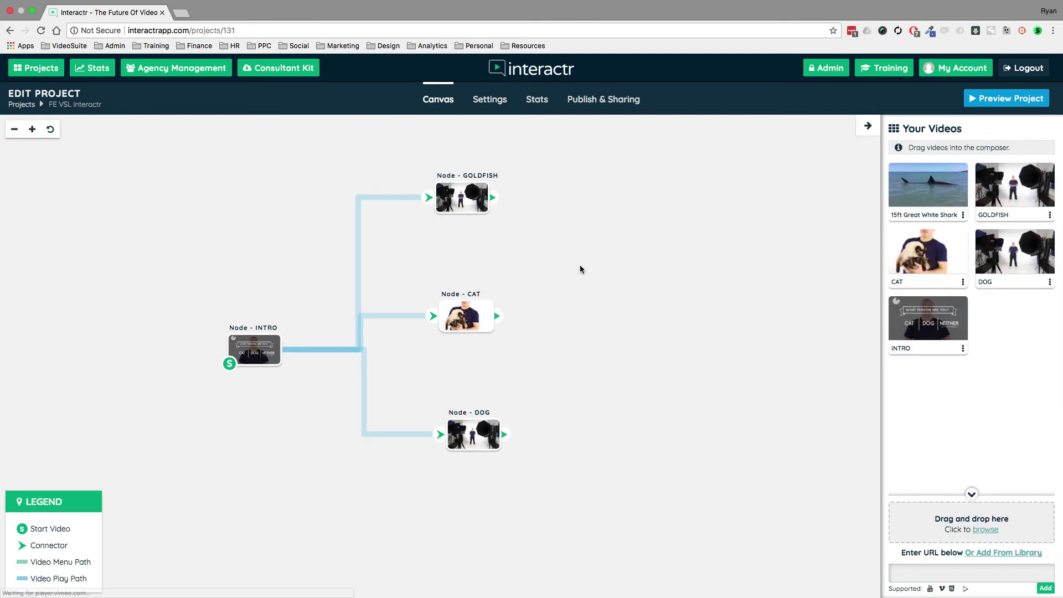
pyautogui.moveTo(472, 203); pyautogui.dragTo(492, 201)
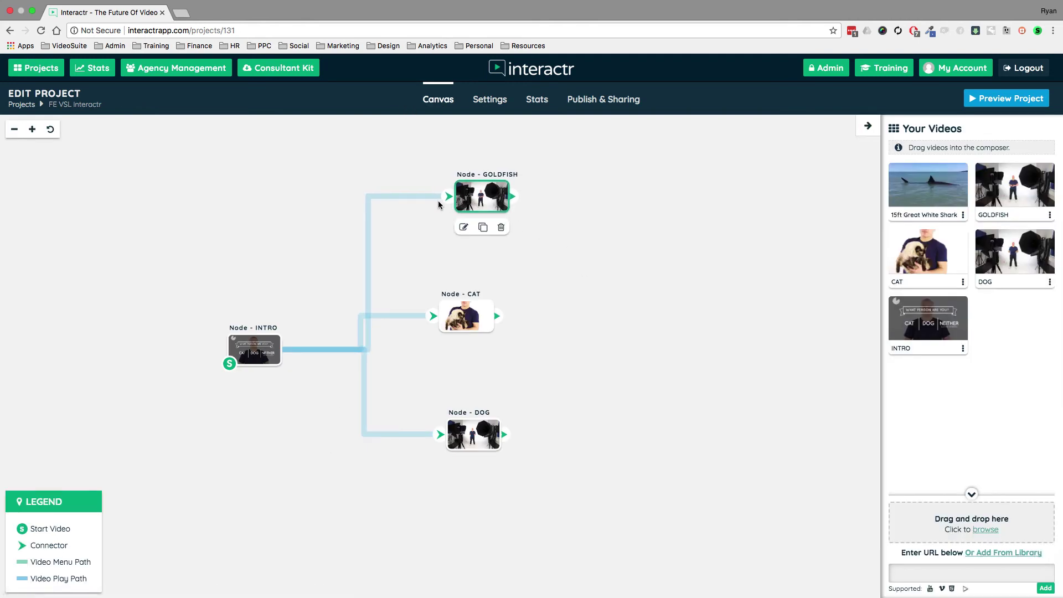
pyautogui.click(426, 196)
pyautogui.press('Delete')
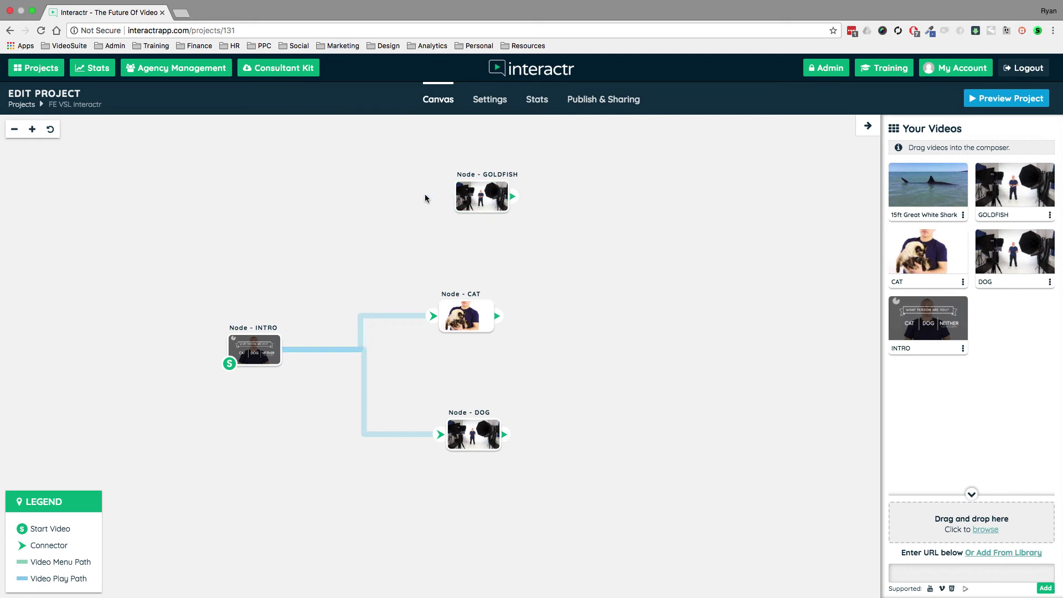
pyautogui.click(408, 317)
pyautogui.press('Delete')
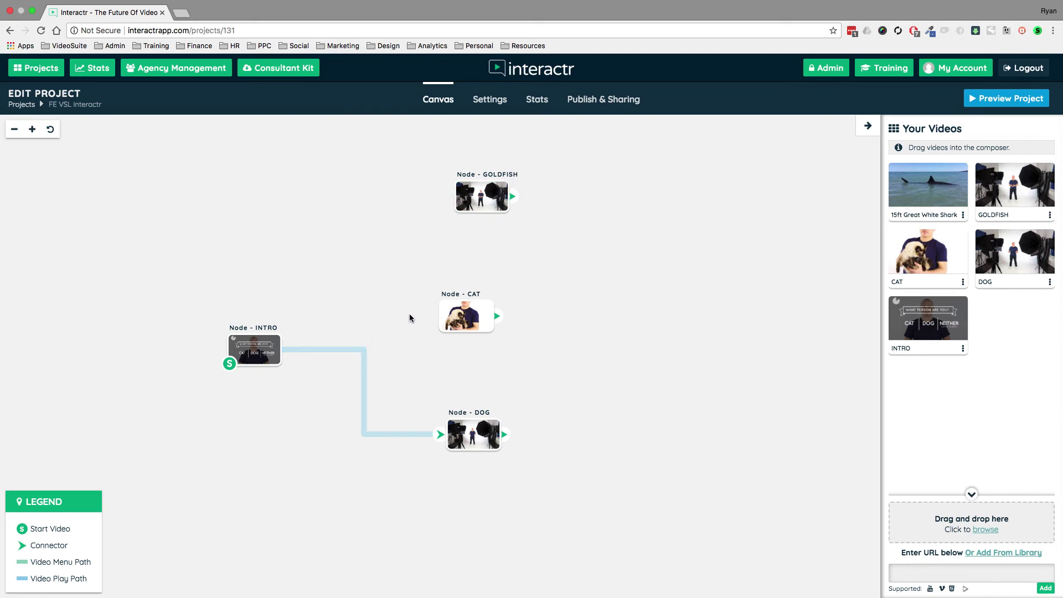
pyautogui.click(364, 364)
pyautogui.press('Delete')
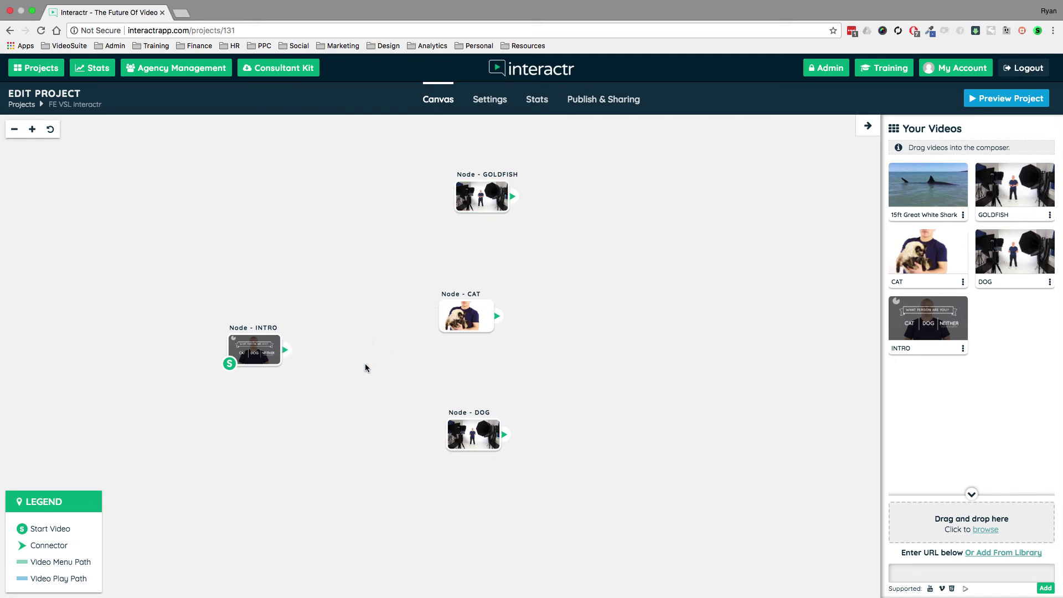
# - Shift the INTRO, GOLDFISH, CAT and DOG nodes up and to the left on the canvas
pyautogui.moveTo(261, 353); pyautogui.dragTo(217, 310)
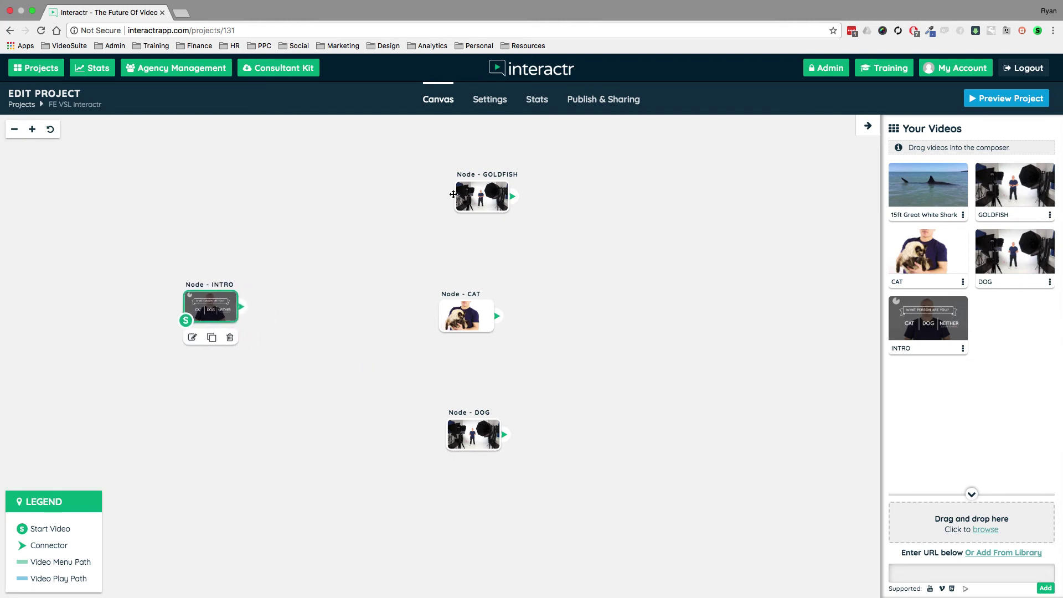
pyautogui.moveTo(453, 195); pyautogui.dragTo(418, 189)
pyautogui.moveTo(467, 319); pyautogui.dragTo(451, 307)
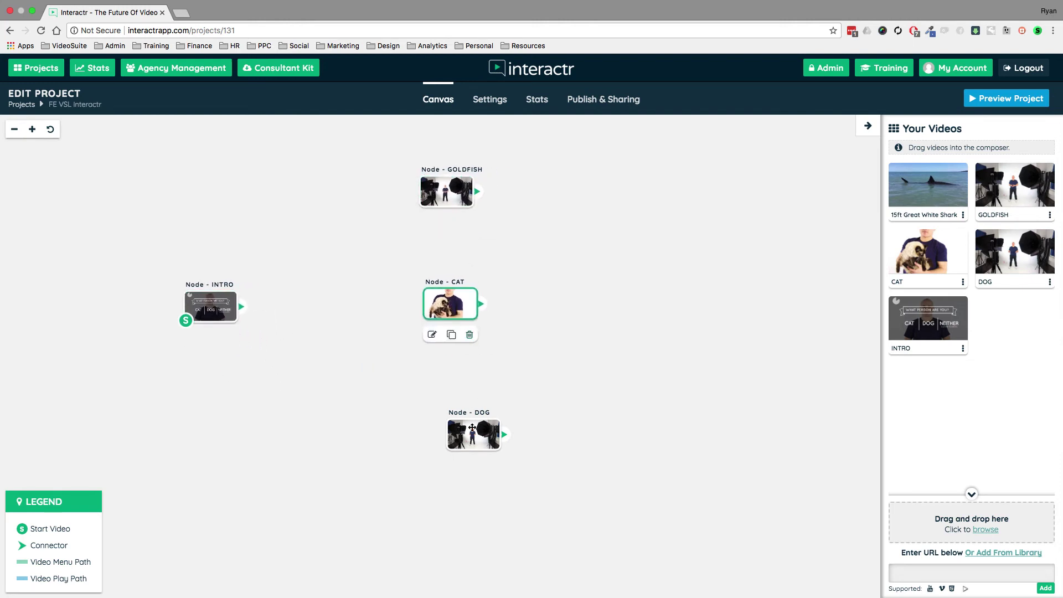
pyautogui.moveTo(472, 427); pyautogui.dragTo(448, 420)
# - Add the 15ft Great White Shark video to the canvas as a node and scatter it among GOLDFISH, CAT and DOG
pyautogui.moveTo(914, 185); pyautogui.dragTo(603, 239)
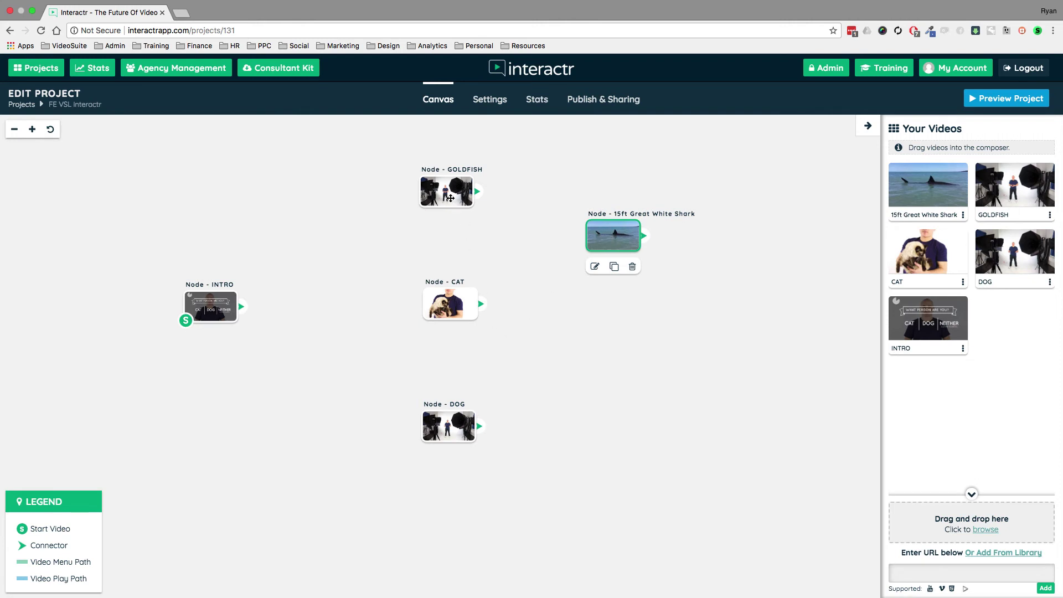
pyautogui.moveTo(450, 190); pyautogui.dragTo(452, 181)
pyautogui.moveTo(452, 304); pyautogui.dragTo(601, 362)
pyautogui.moveTo(449, 426); pyautogui.dragTo(385, 371)
pyautogui.moveTo(612, 235); pyautogui.dragTo(514, 251)
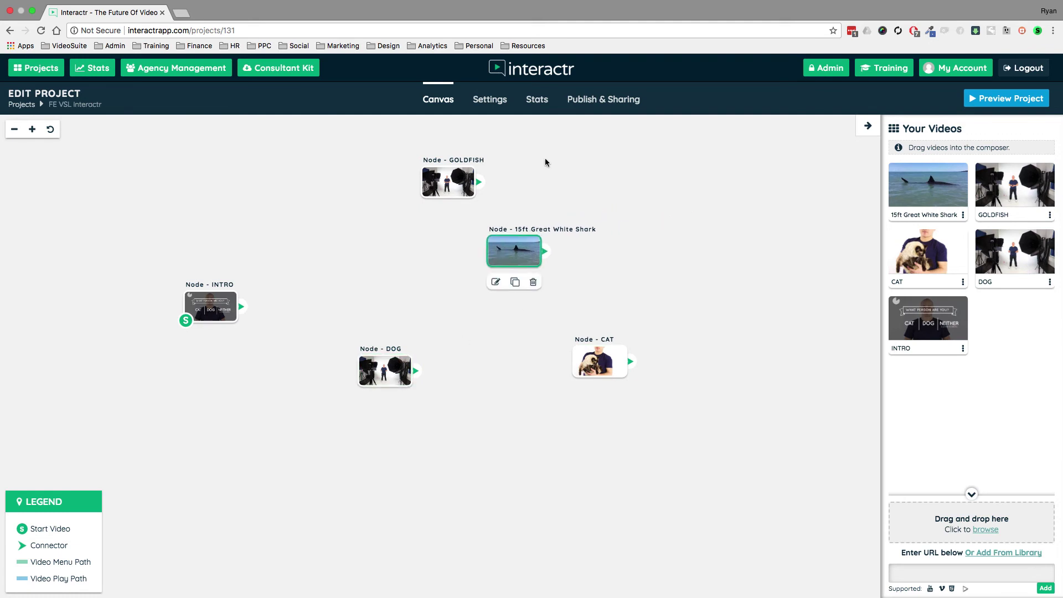
# - Enable chapters in the project settings, save the changes, and return to the canvas
pyautogui.click(490, 99)
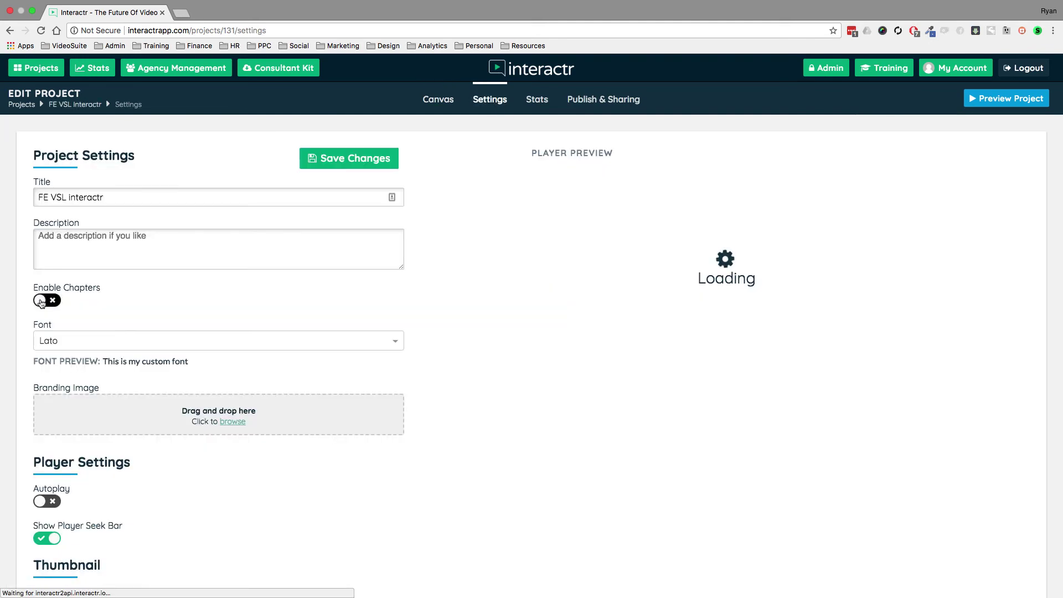
pyautogui.click(39, 299)
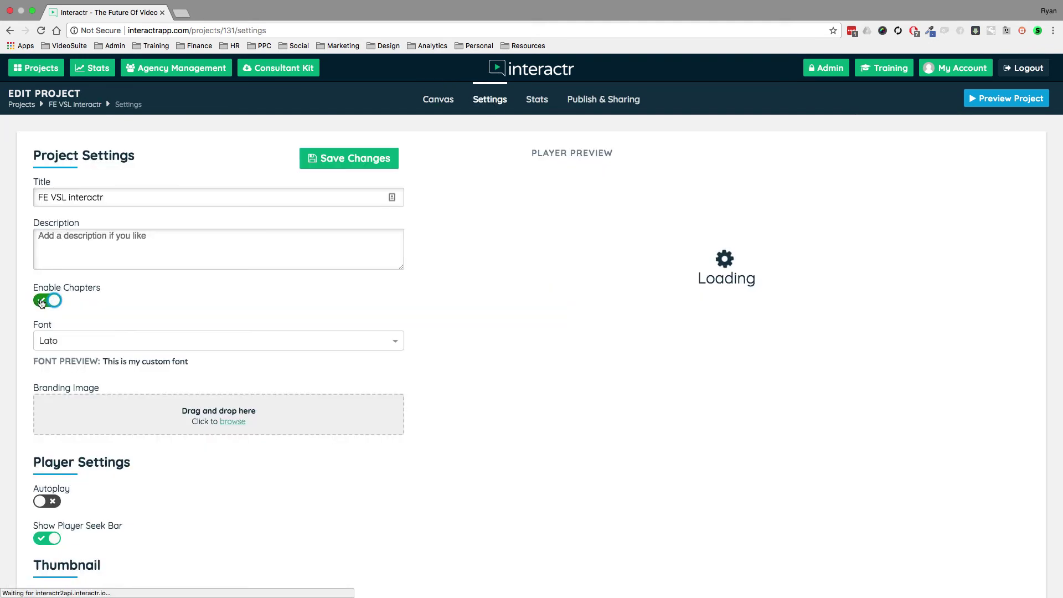
pyautogui.click(344, 158)
pyautogui.click(439, 112)
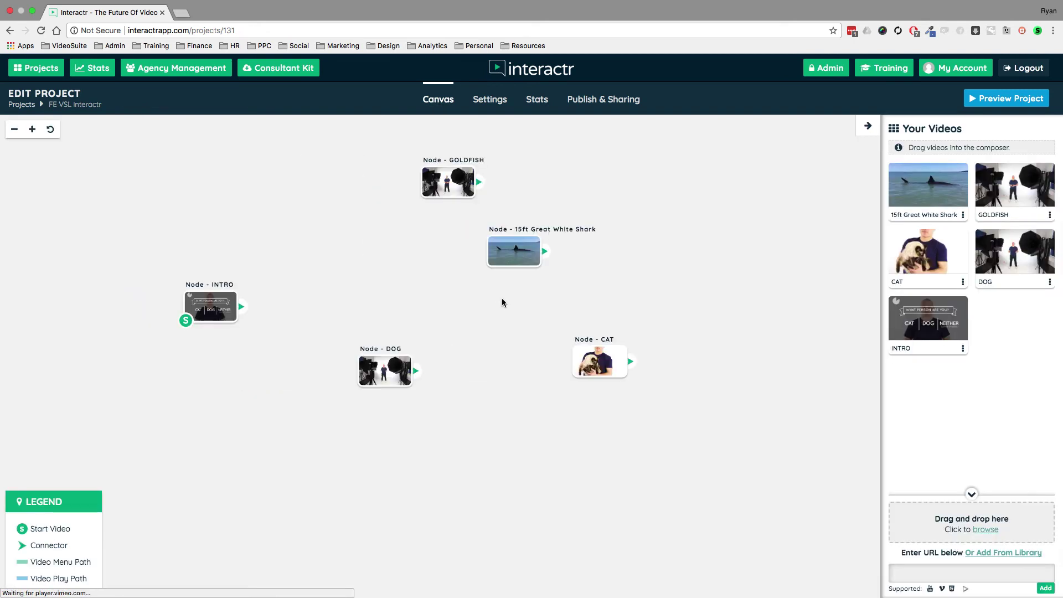
# - Reposition the 15ft Great White Shark, INTRO and GOLDFISH nodes on the canvas, and clear the selection
pyautogui.moveTo(494, 274)
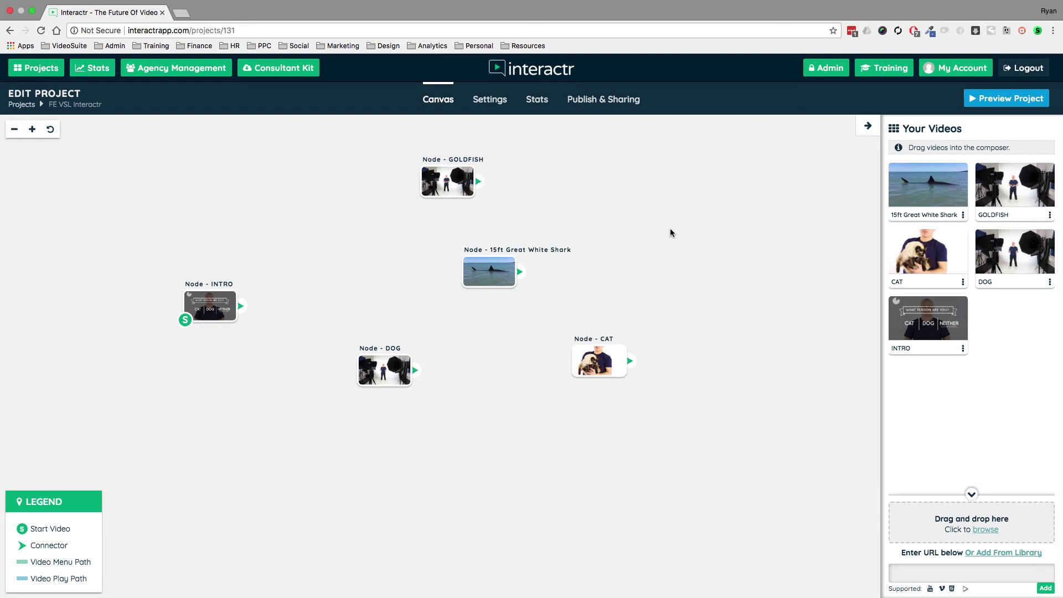
pyautogui.moveTo(220, 318); pyautogui.dragTo(183, 308)
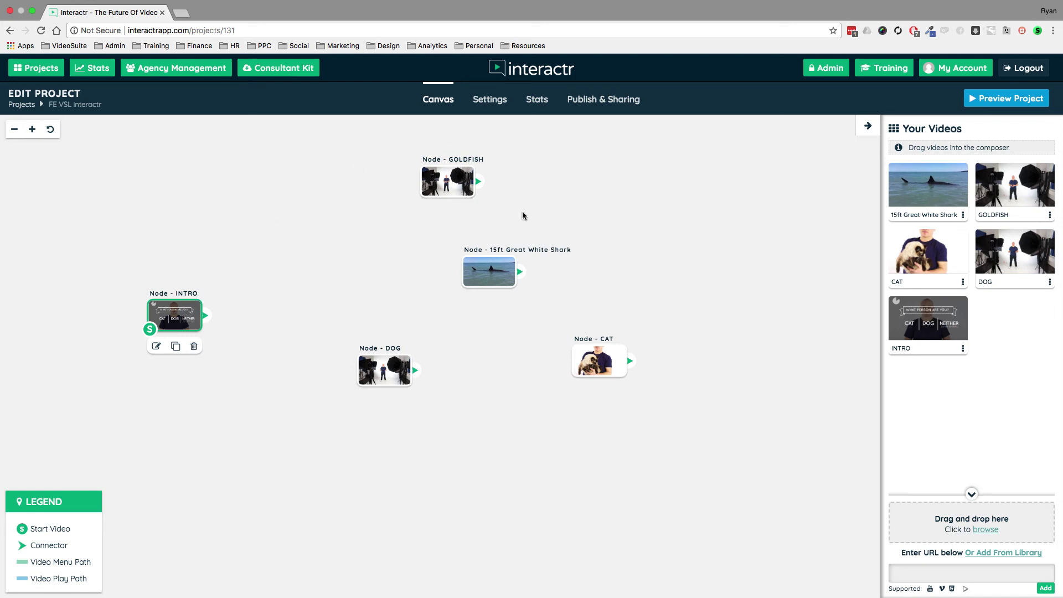
pyautogui.moveTo(447, 181); pyautogui.dragTo(412, 174)
pyautogui.click(579, 191)
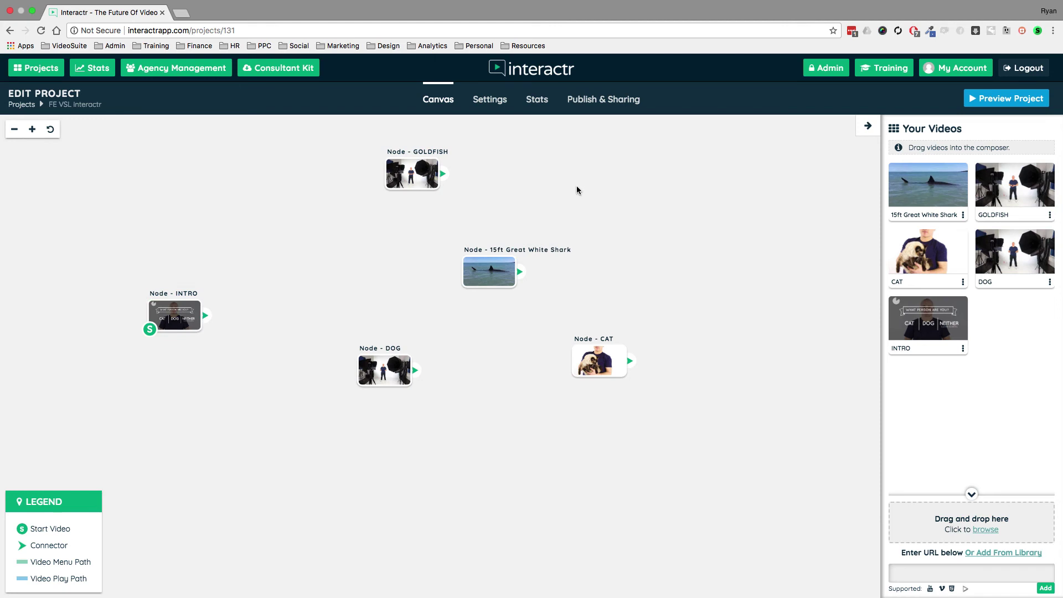
# - Preview the project, use the chapter list to play the shark, CAT and GOLDFISH nodes, and close the preview
pyautogui.click(1006, 99)
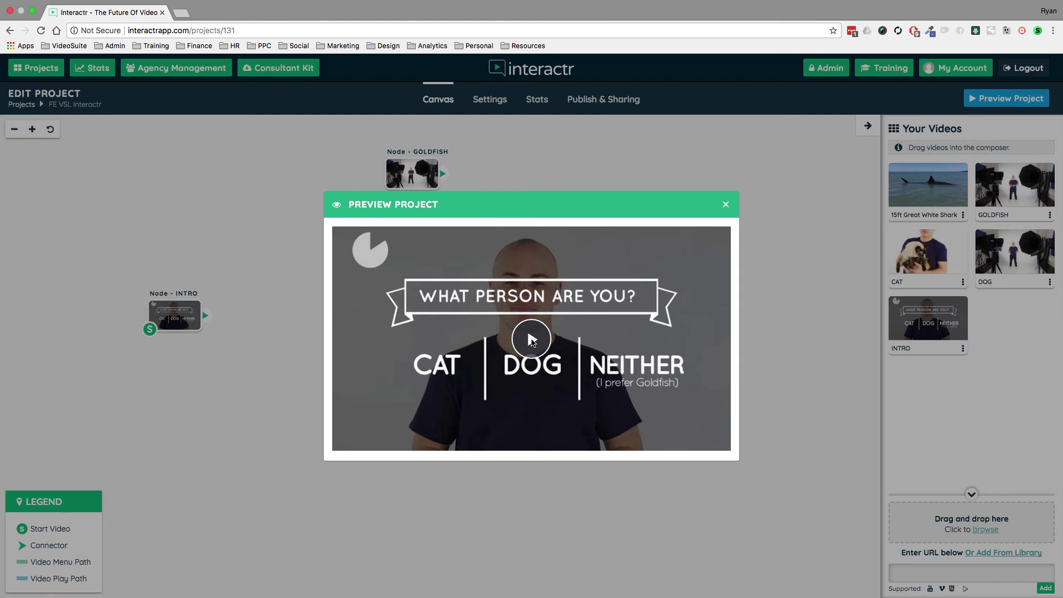
pyautogui.click(531, 340)
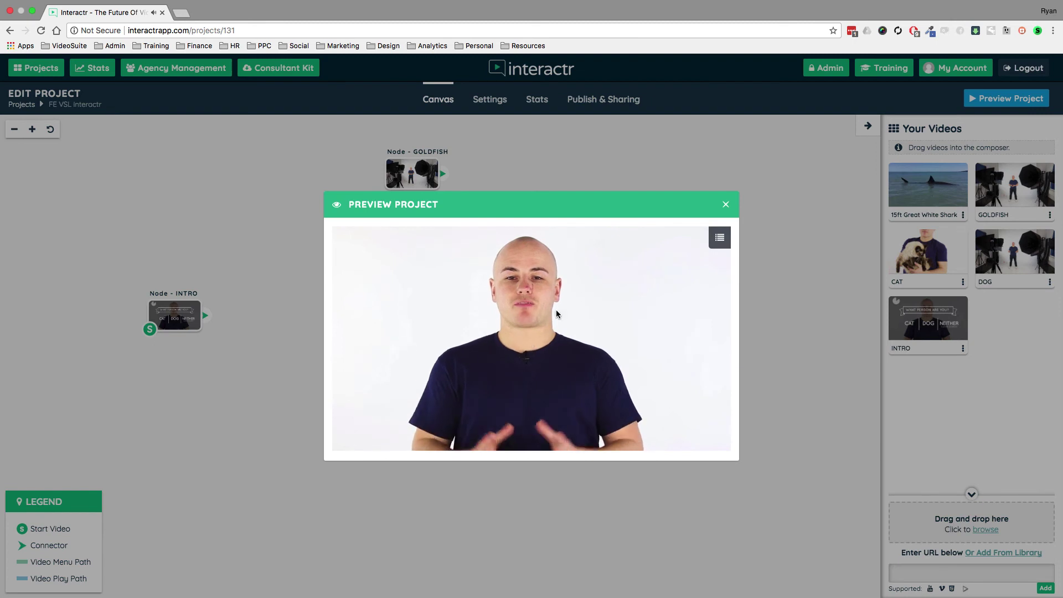
pyautogui.click(719, 238)
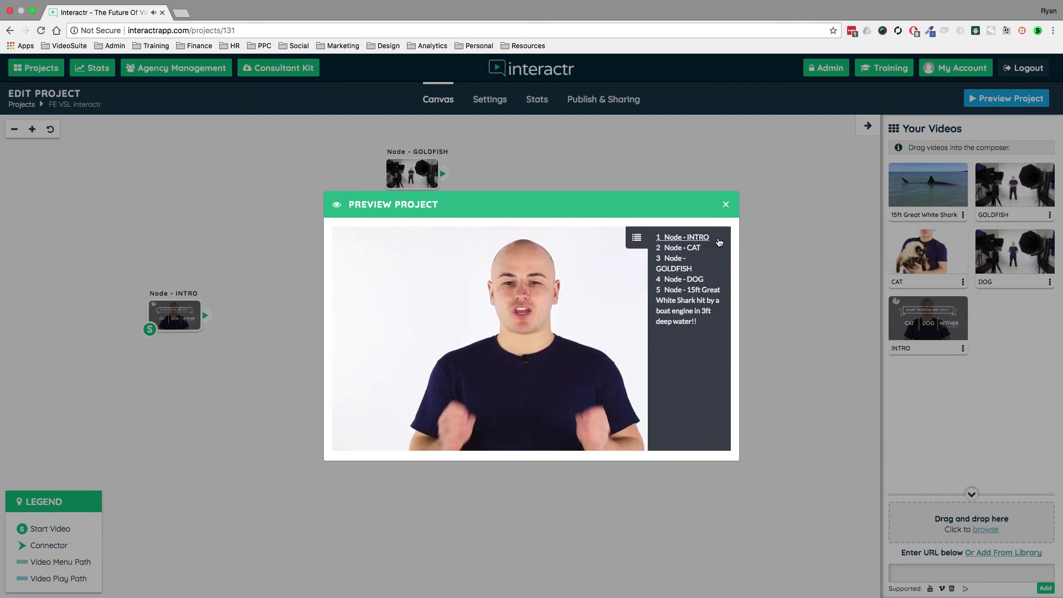
pyautogui.click(672, 302)
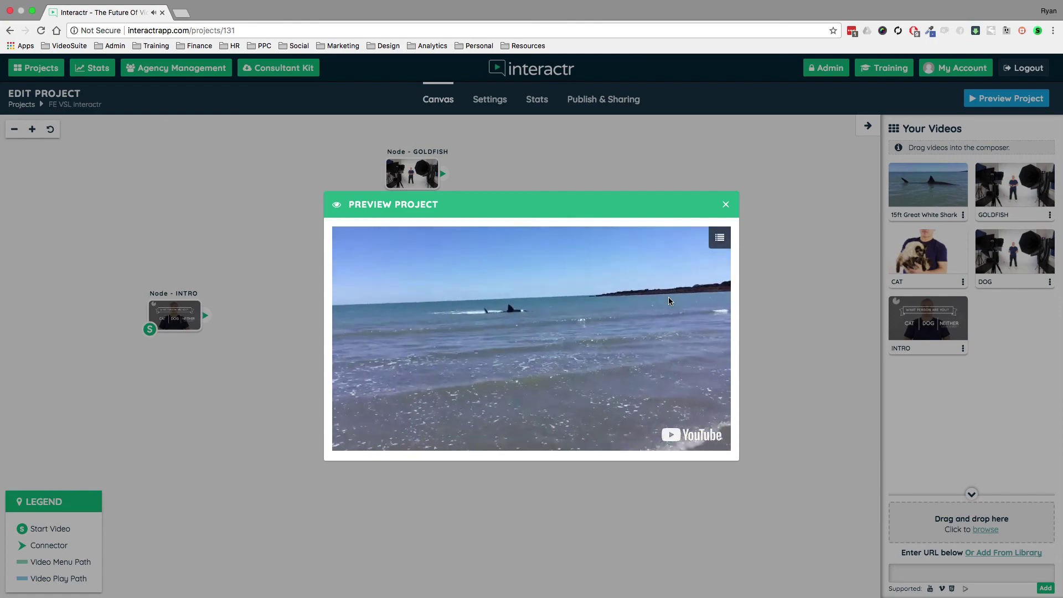
pyautogui.click(719, 239)
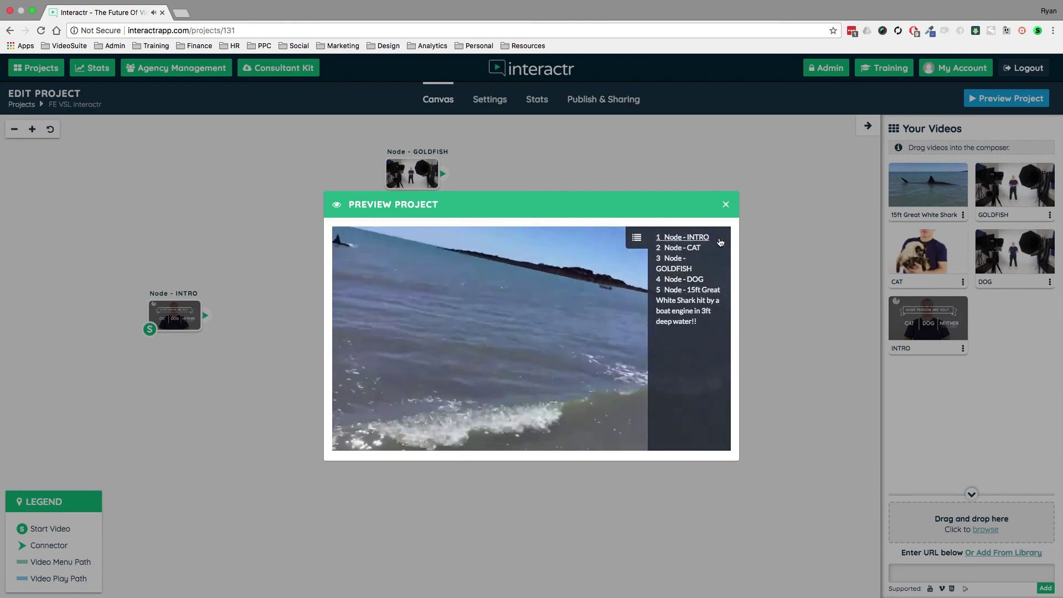
pyautogui.click(689, 247)
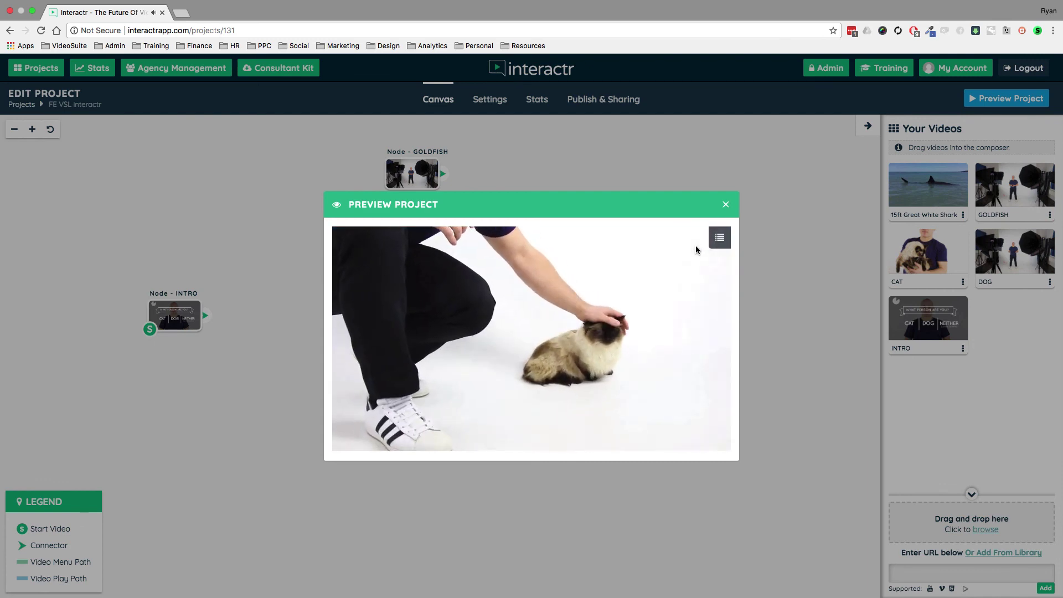
pyautogui.click(719, 239)
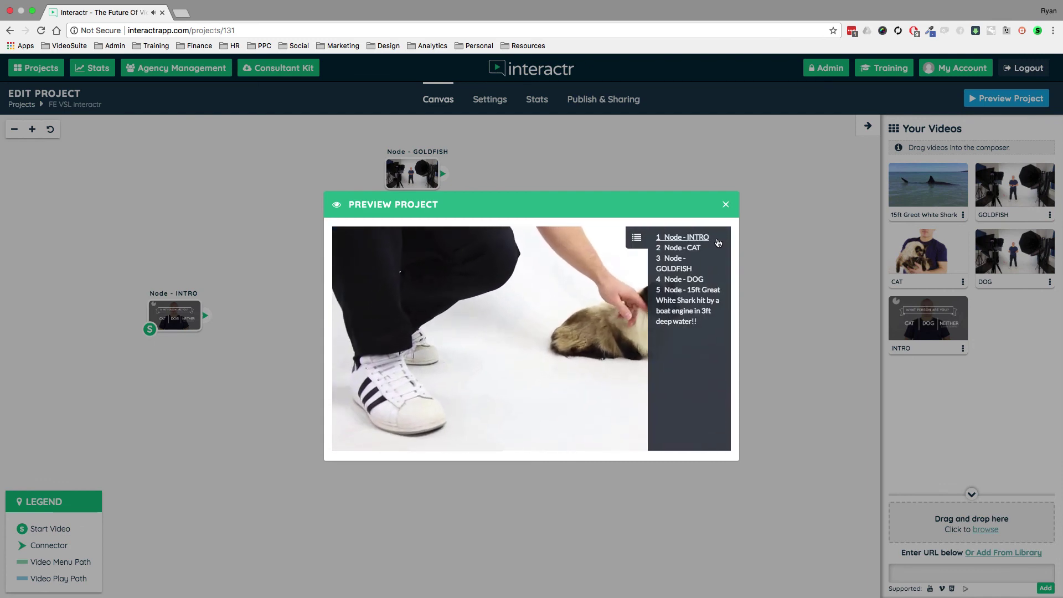
pyautogui.click(678, 270)
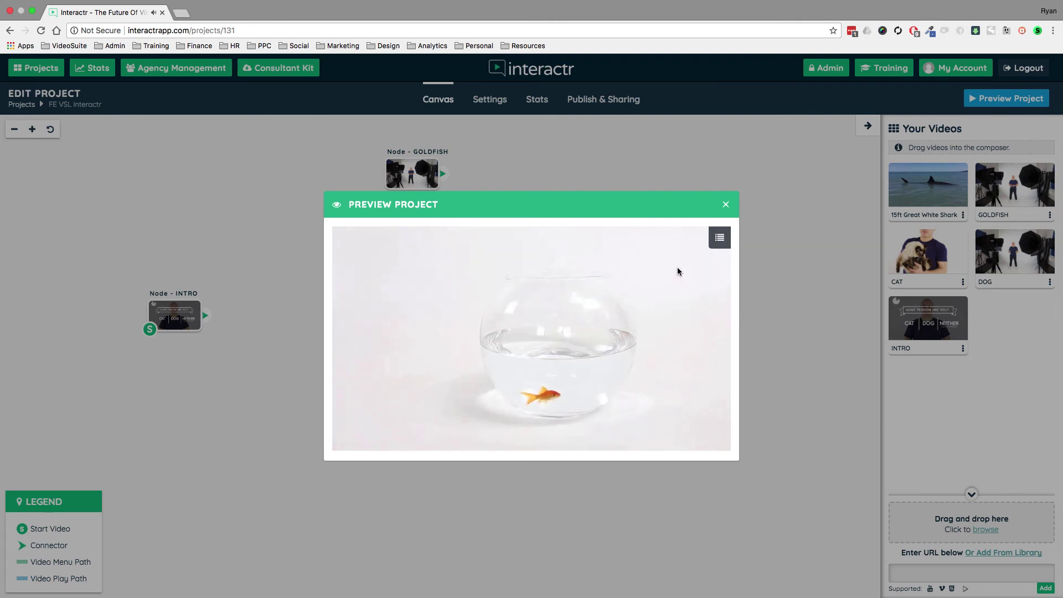
pyautogui.click(724, 205)
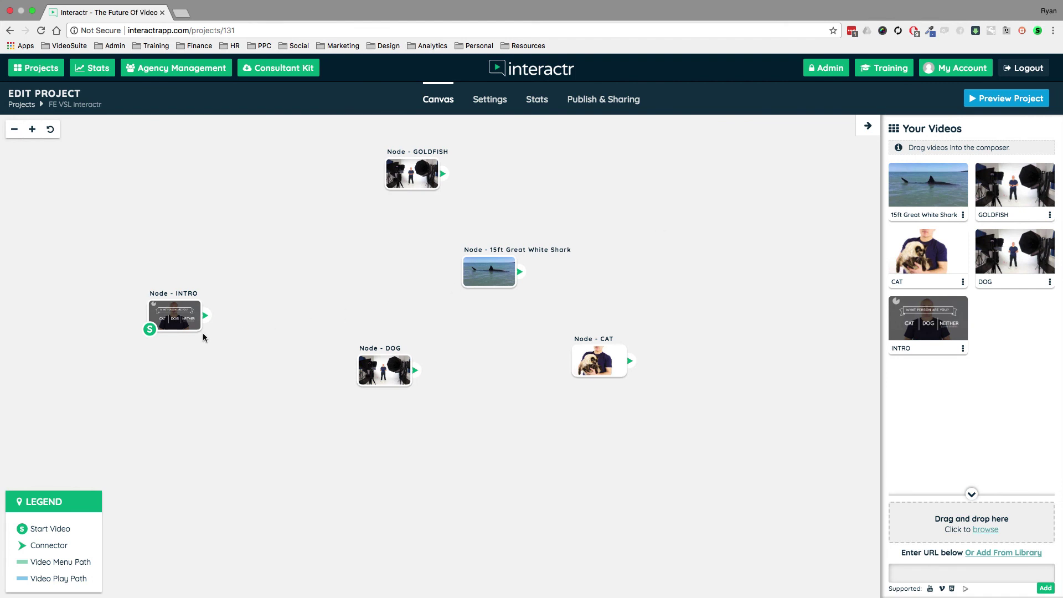
# - Rearrange the canvas nodes with the 15ft Great White Shark between INTRO and GOLDFISH, DOG below GOLDFISH, and CAT lowest
pyautogui.moveTo(188, 319); pyautogui.dragTo(163, 311)
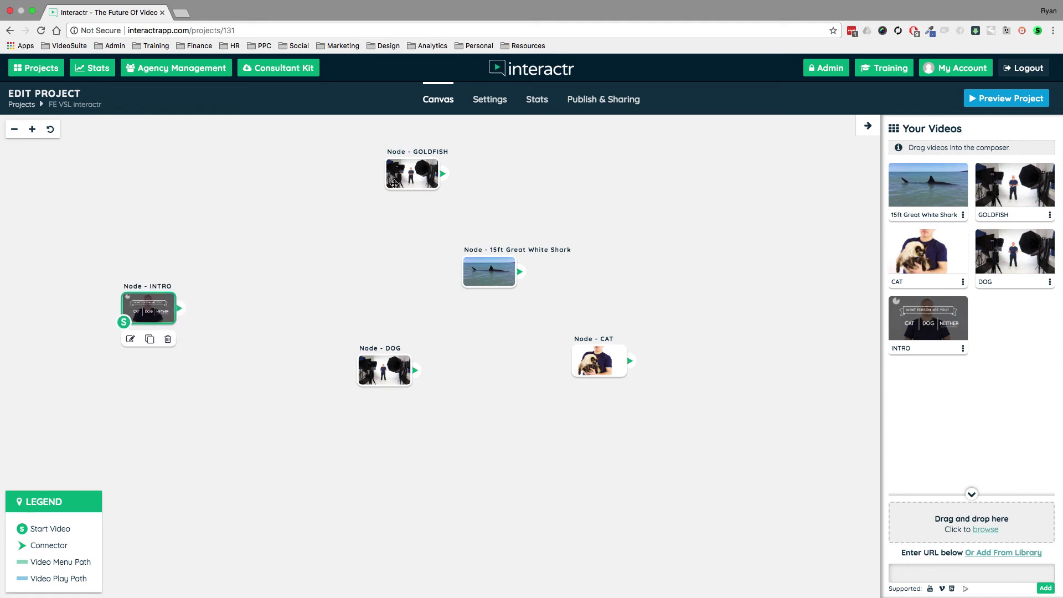
pyautogui.moveTo(394, 183); pyautogui.dragTo(461, 188)
pyautogui.moveTo(487, 285); pyautogui.dragTo(348, 246)
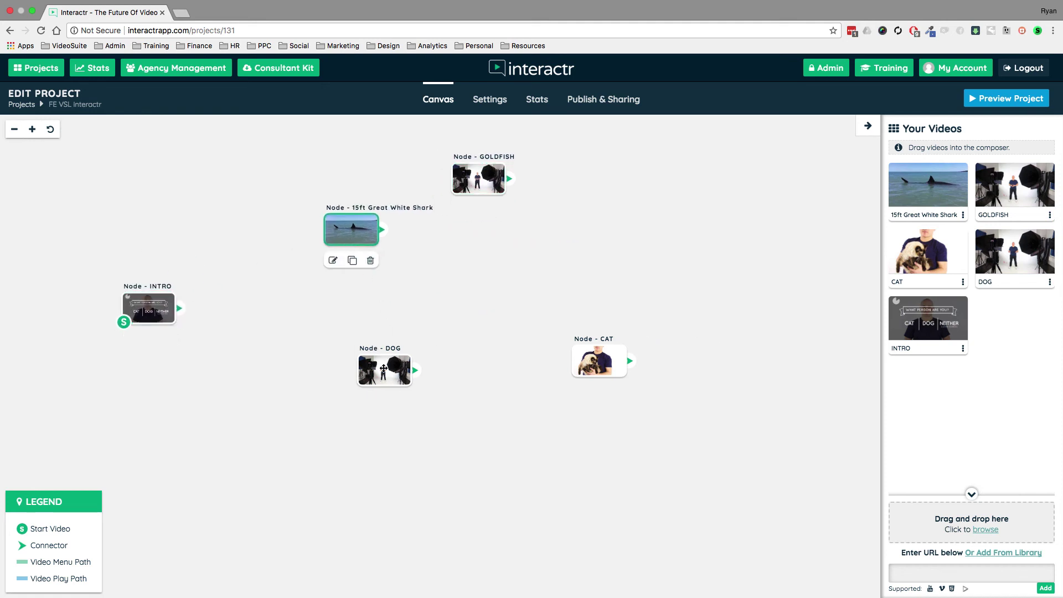
pyautogui.moveTo(384, 369); pyautogui.dragTo(481, 292)
pyautogui.moveTo(623, 366); pyautogui.dragTo(593, 415)
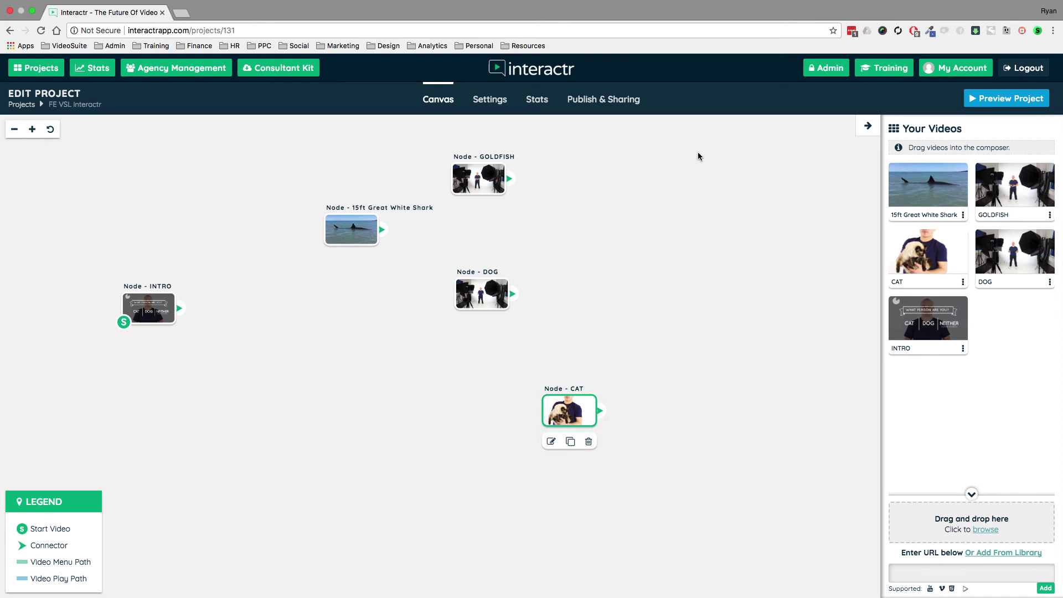
# - Disable chapters in the project settings and save the changes
pyautogui.click(470, 98)
pyautogui.click(53, 302)
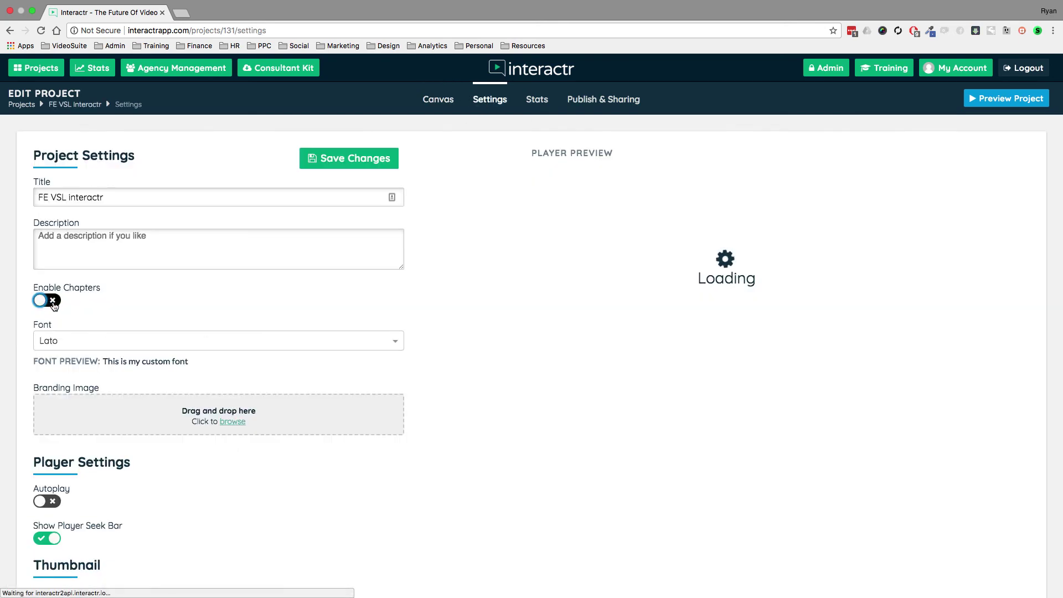
pyautogui.click(341, 160)
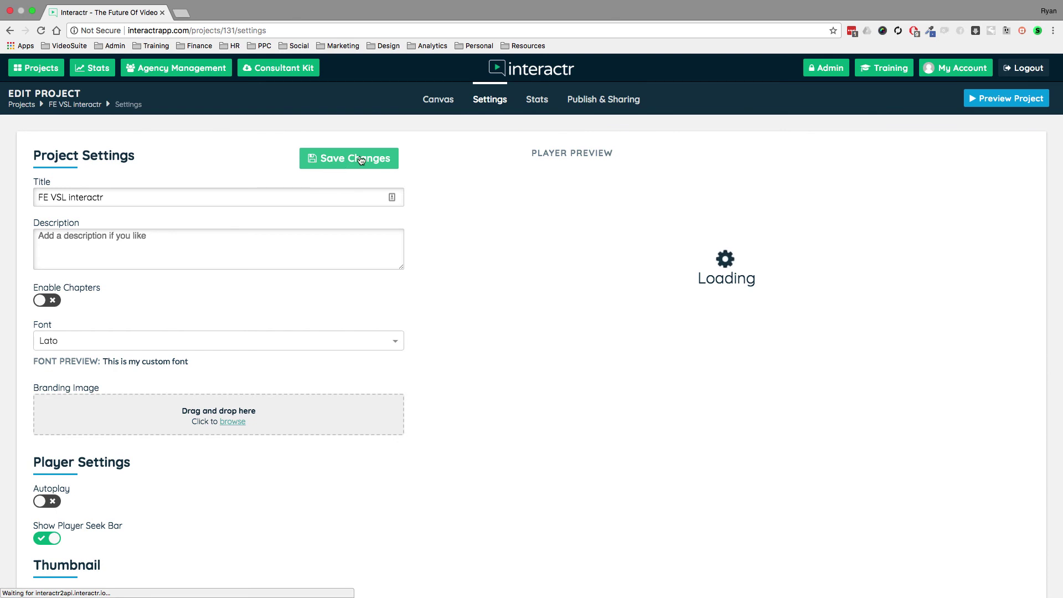
# - Review the project's stats, from the headline figures and retention chart through views, interactions, conversions and revenue to the Conversion Pixel Builder
pyautogui.click(536, 99)
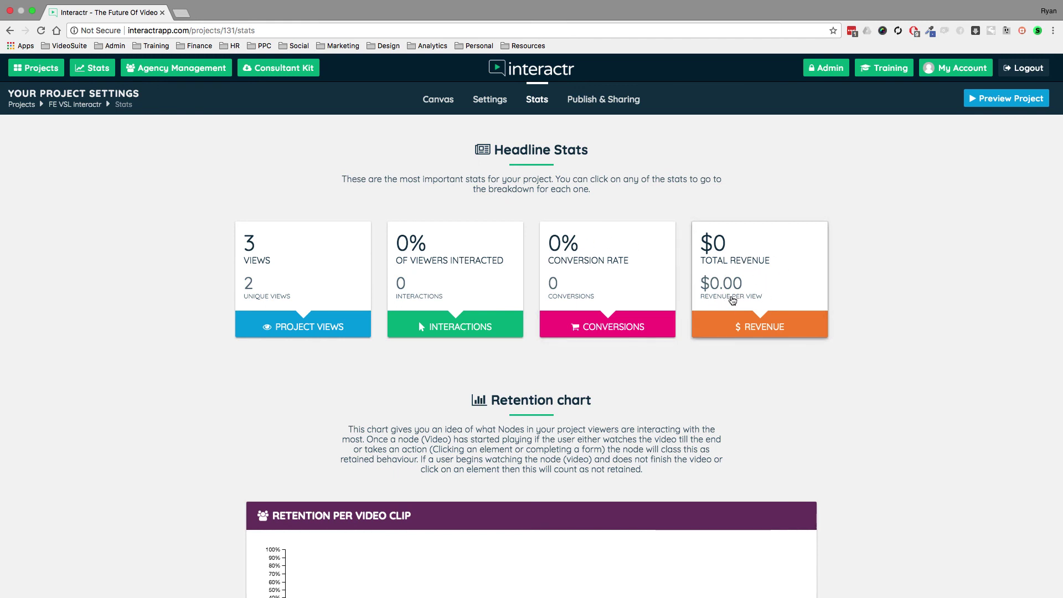
pyautogui.scroll(-5, 896, 284)
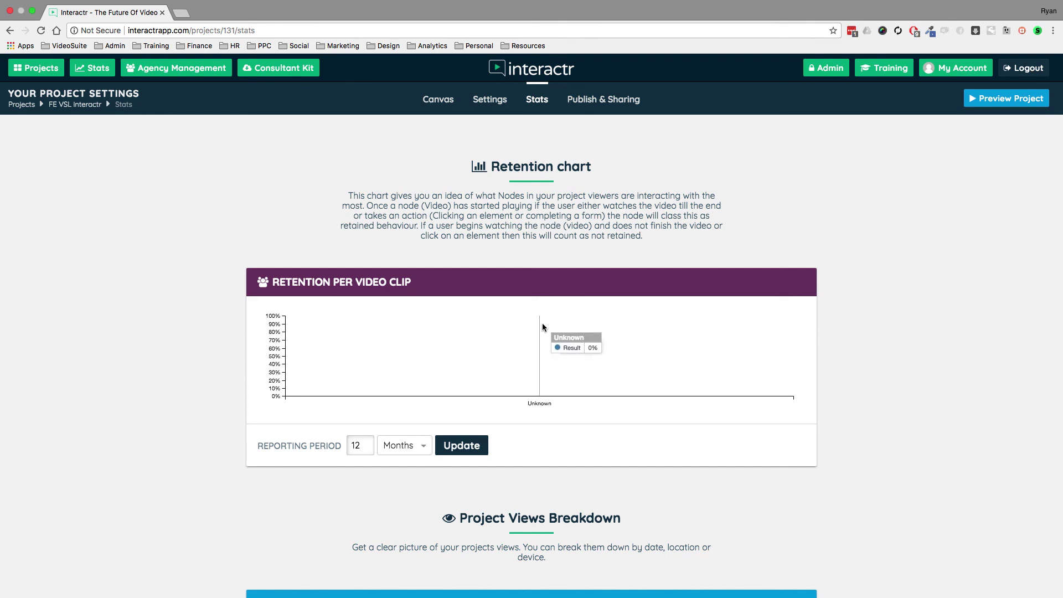
pyautogui.scroll(-1, 914, 371)
pyautogui.scroll(-5, 914, 371)
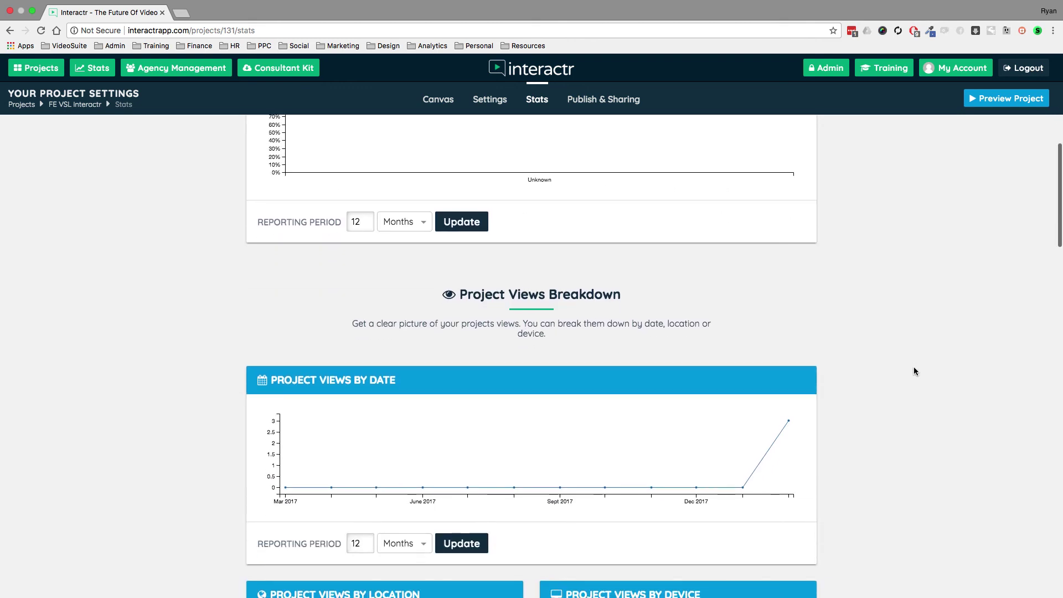
pyautogui.scroll(-3, 888, 357)
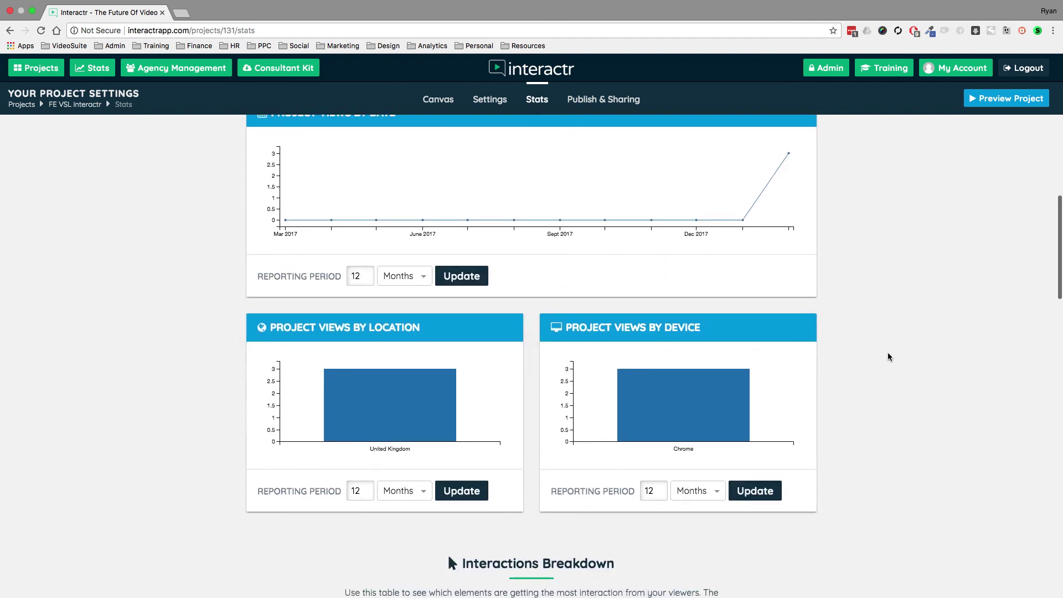
pyautogui.moveTo(705, 397)
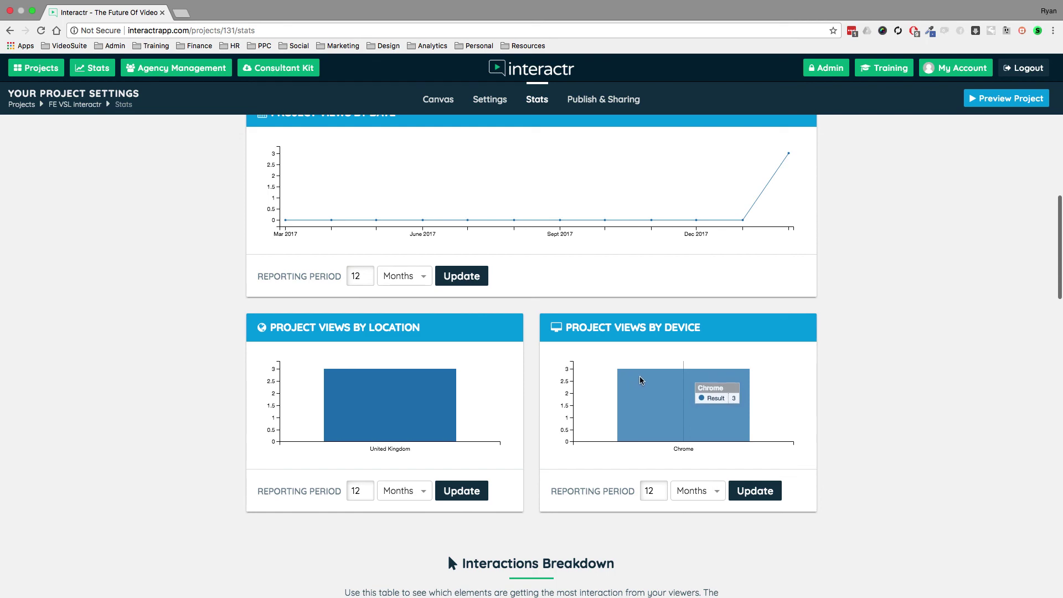
pyautogui.scroll(-8, 133, 391)
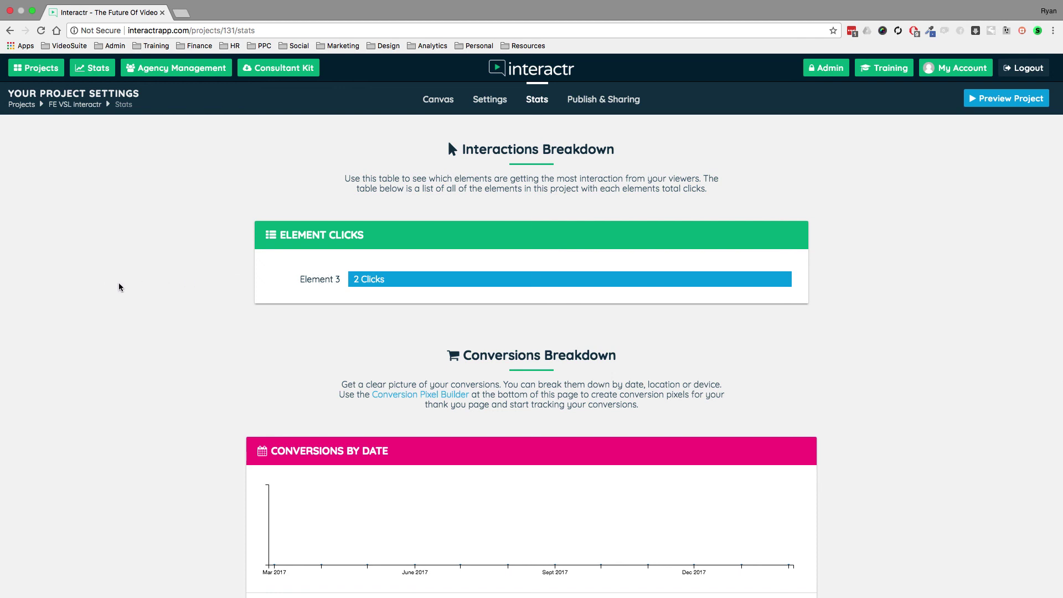
pyautogui.scroll(-4, 119, 285)
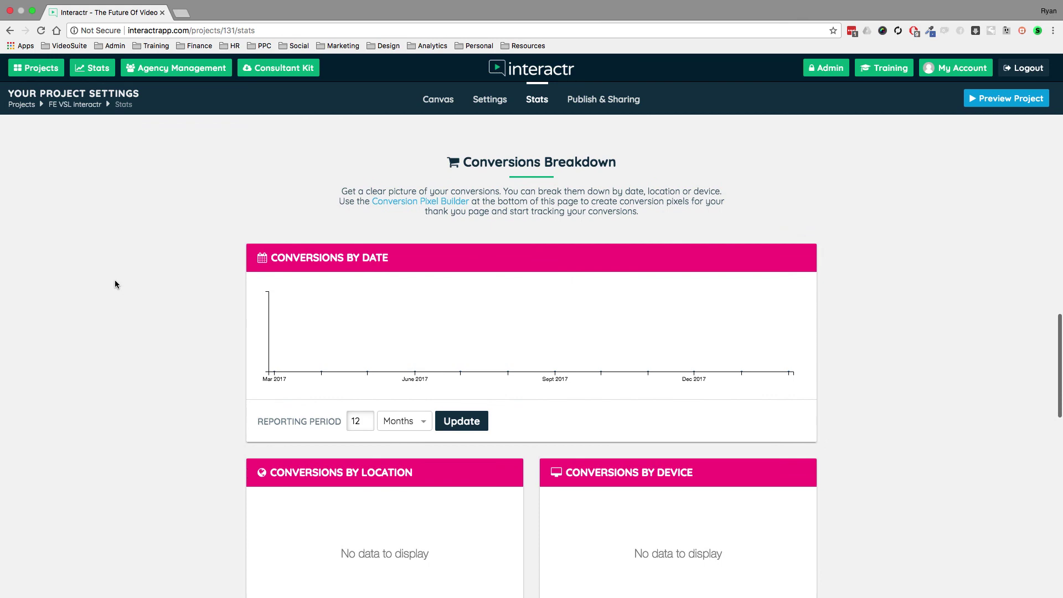
pyautogui.scroll(-10, 114, 281)
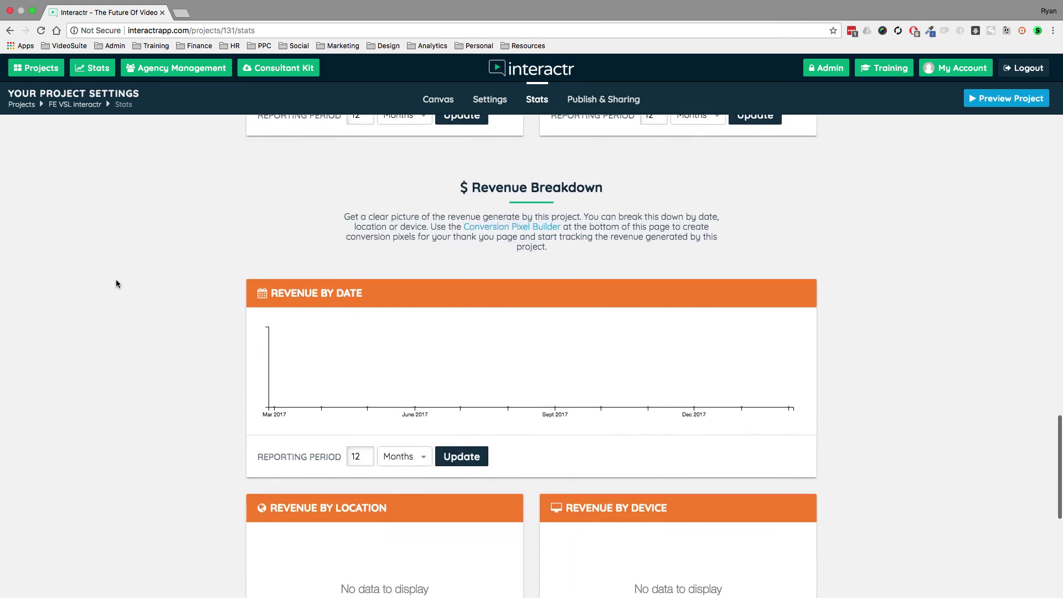
pyautogui.scroll(-8, 116, 283)
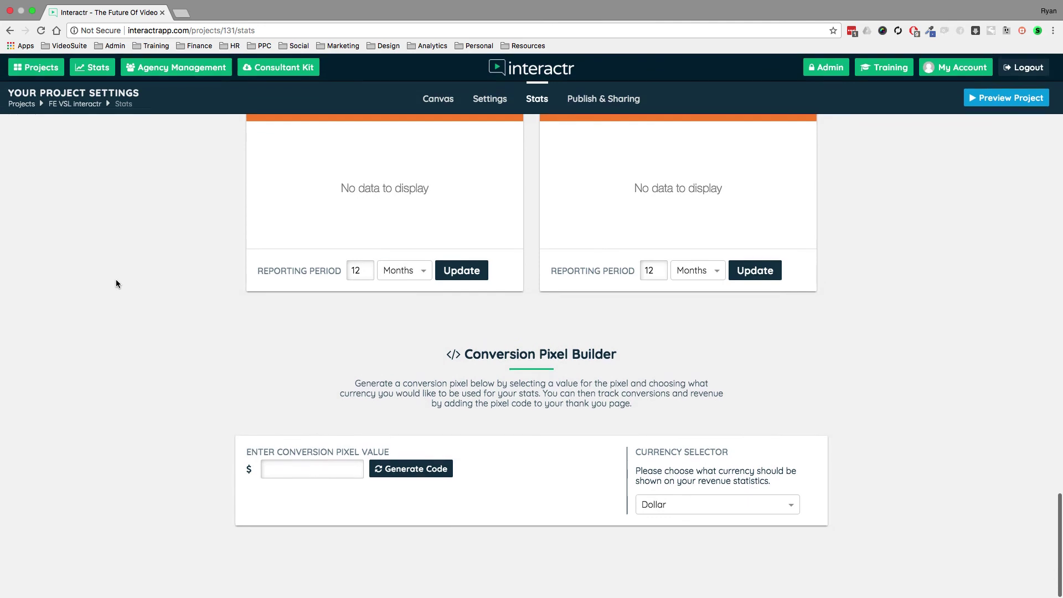
pyautogui.scroll(20, 115, 284)
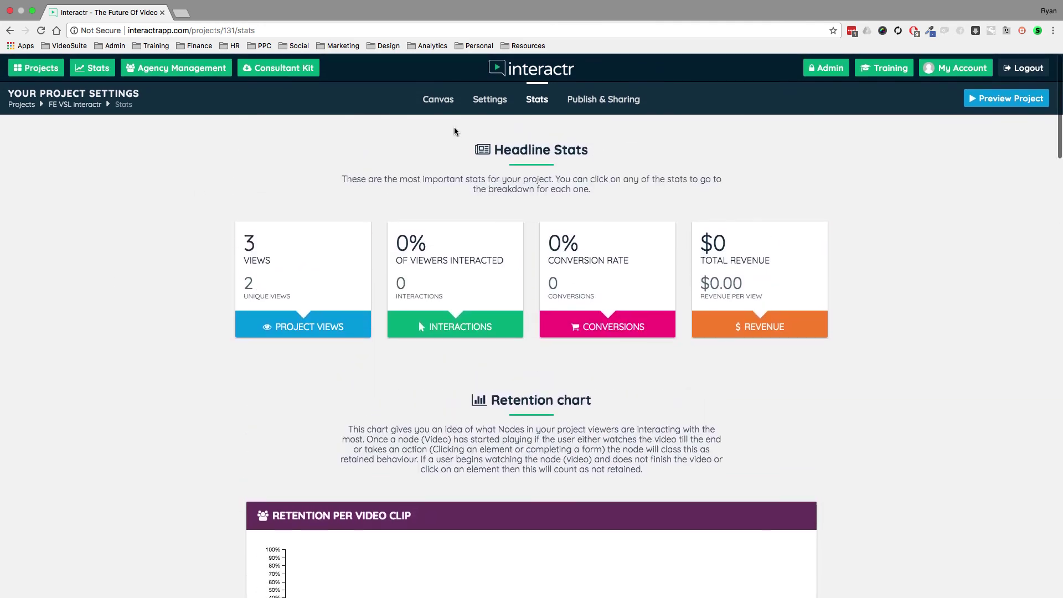
# - Open the publishing and sharing settings, view and close the project's share page, and copy the embed code
pyautogui.click(636, 101)
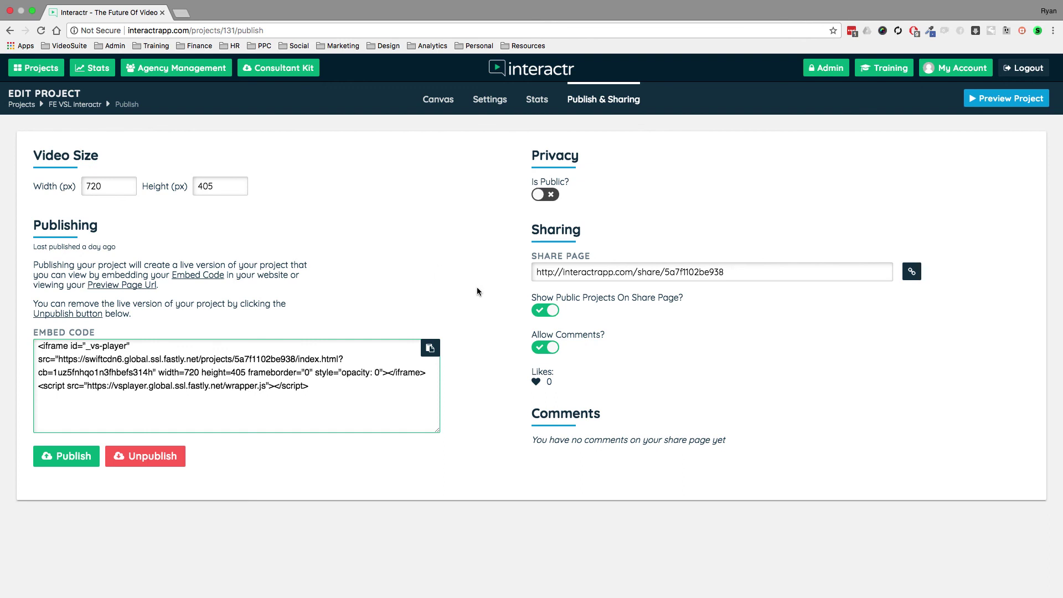
pyautogui.click(911, 274)
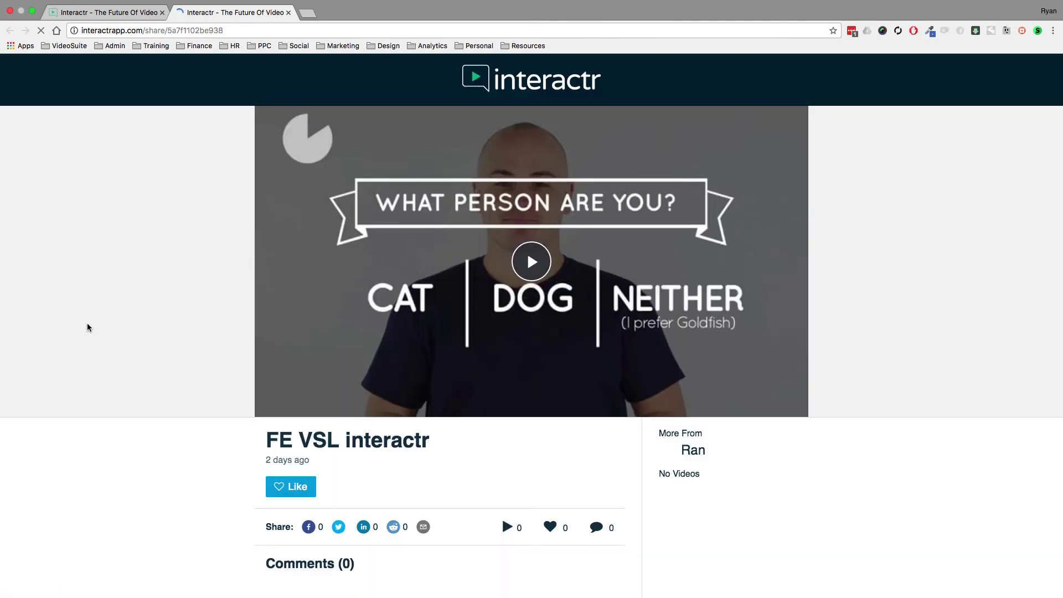
pyautogui.scroll(-5, 86, 325)
pyautogui.scroll(5, 86, 326)
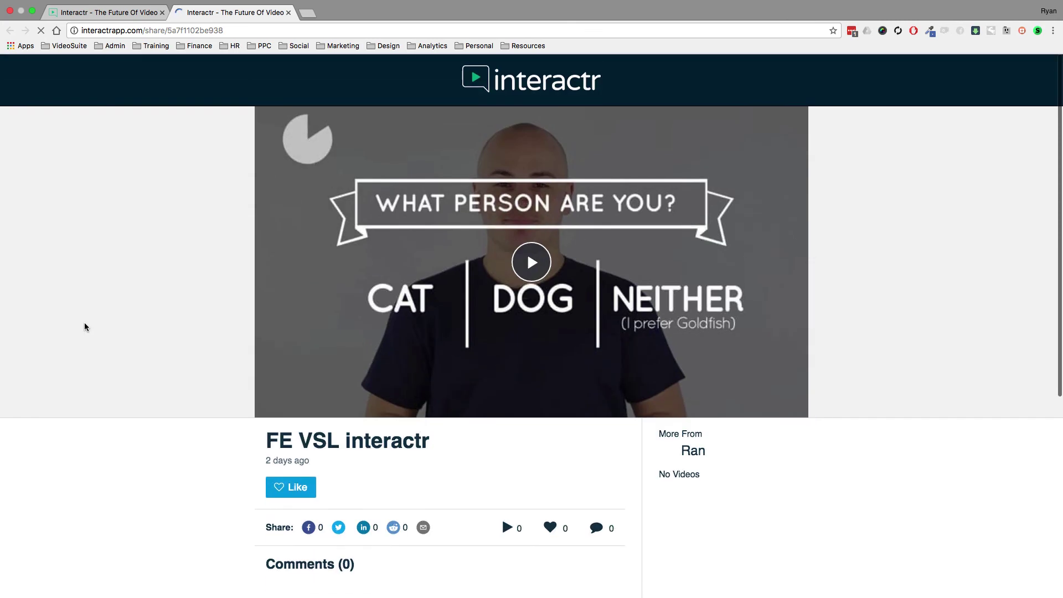
pyautogui.click(288, 12)
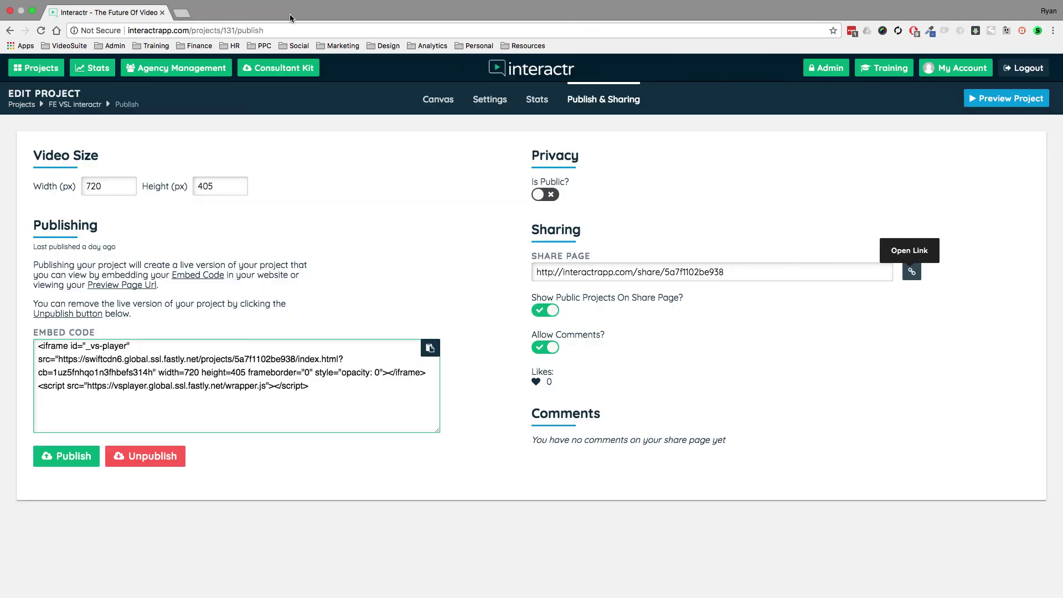
pyautogui.click(430, 349)
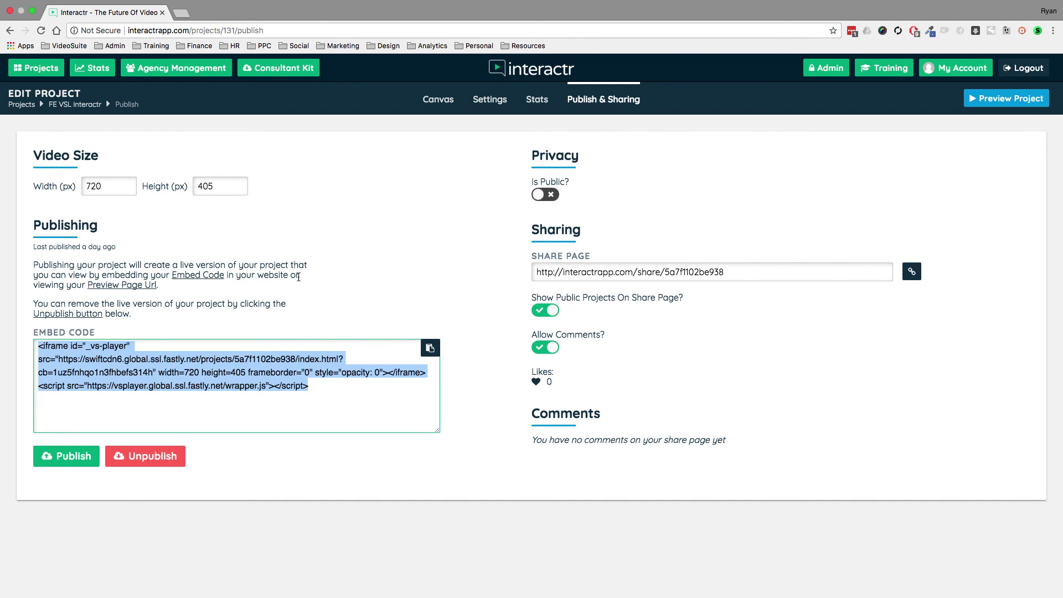
pyautogui.click(344, 285)
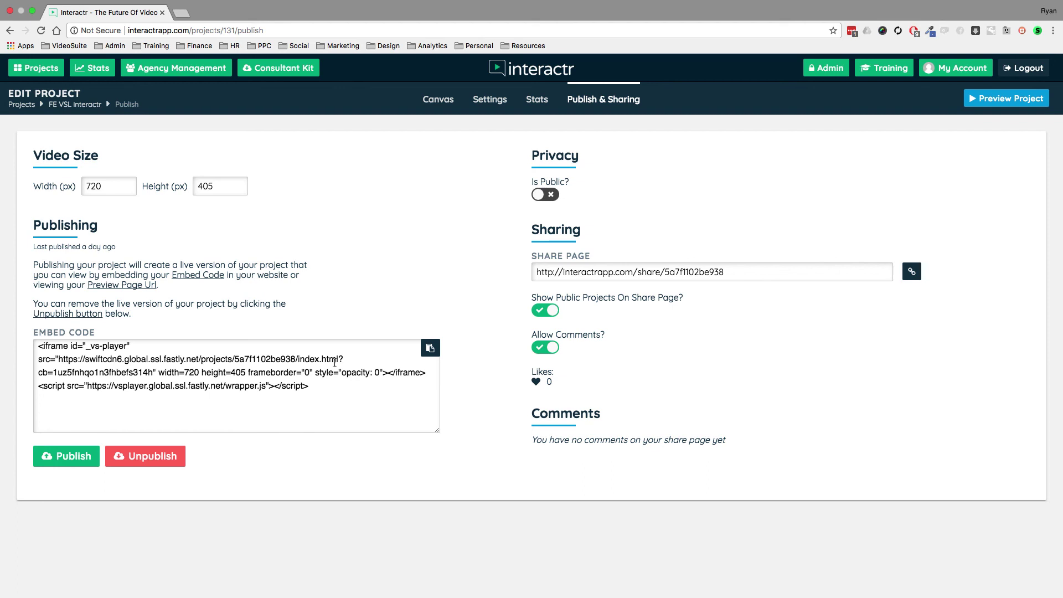
# - Reposition the GOLDFISH and DOG nodes on the canvas, then revisit the publishing settings and return to the canvas
pyautogui.click(435, 103)
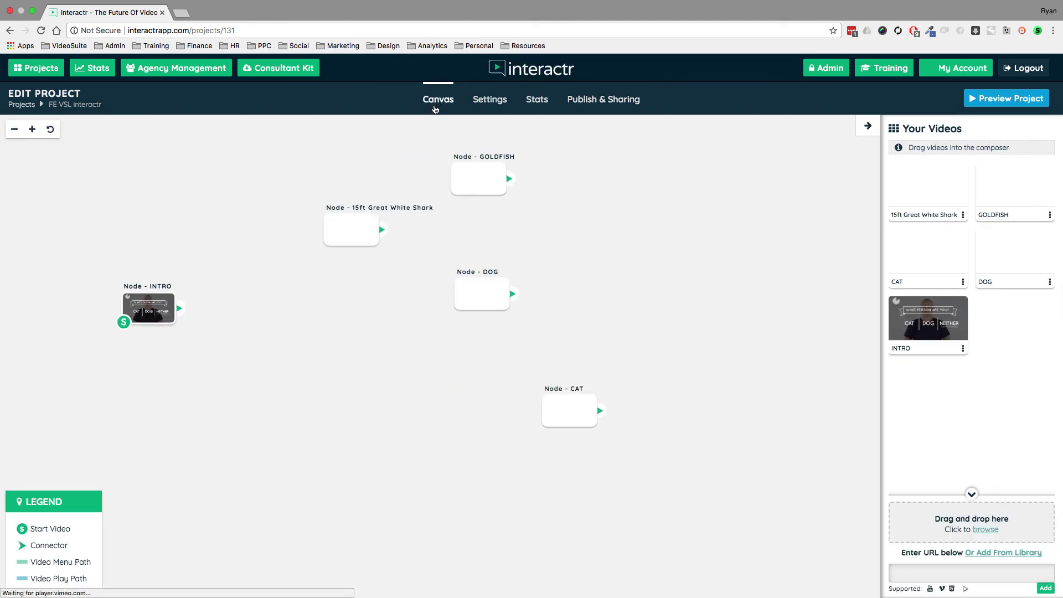
pyautogui.moveTo(494, 288); pyautogui.dragTo(449, 325)
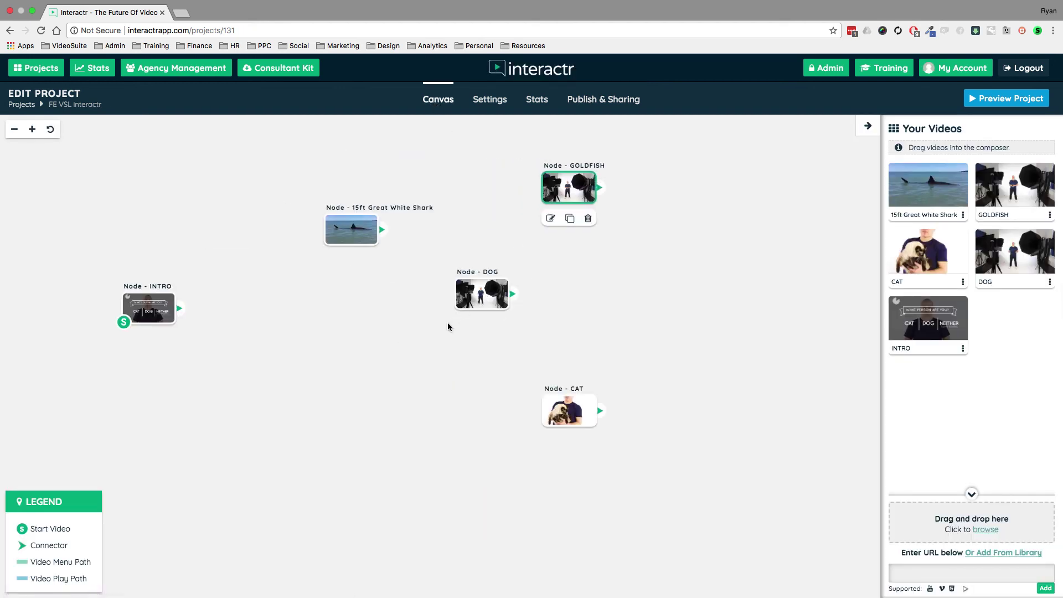
pyautogui.click(624, 105)
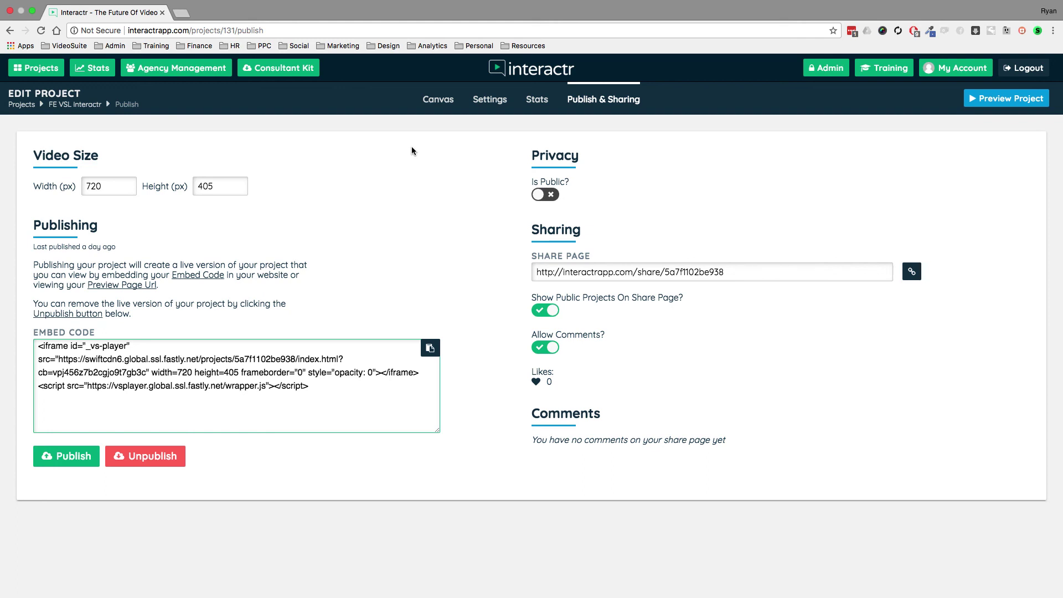
pyautogui.click(442, 102)
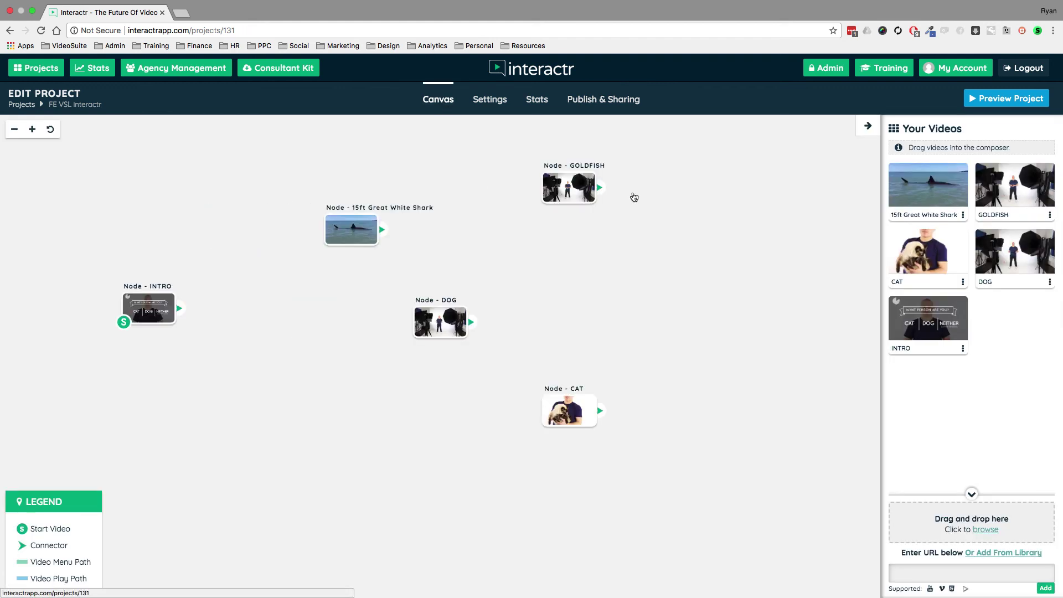